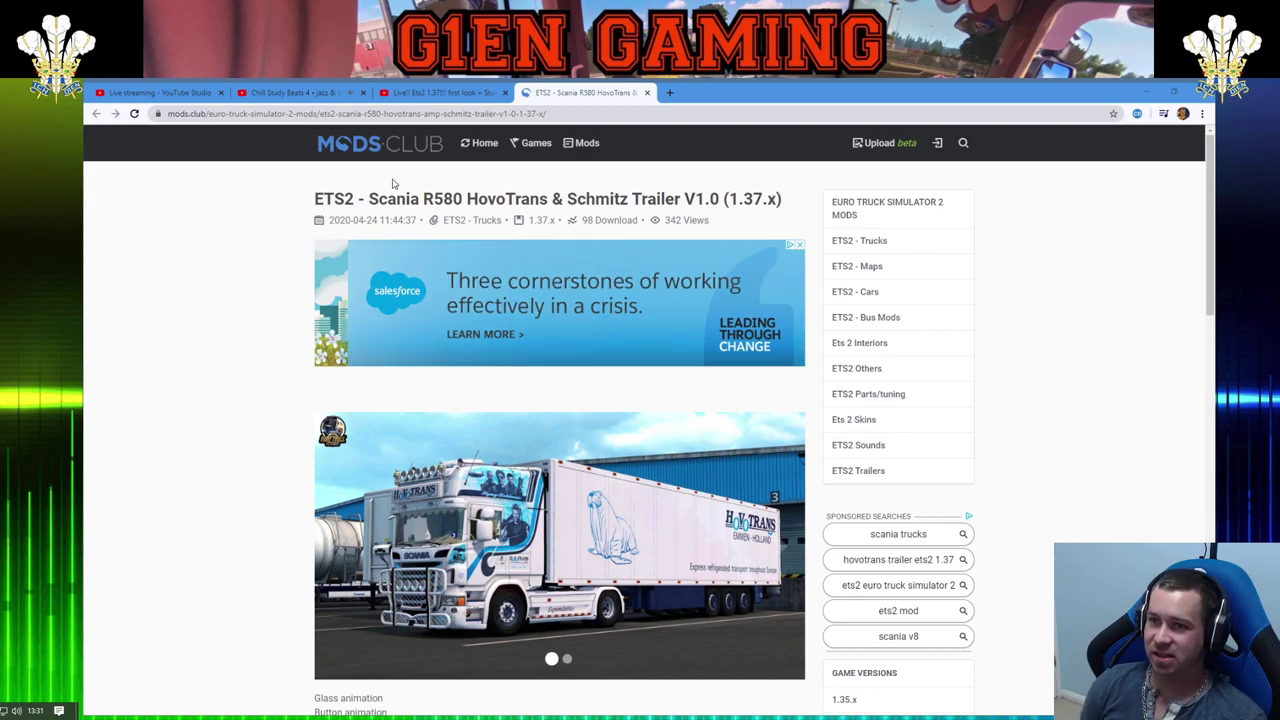
In a new tab, search Google for 'ets2 mods 1.37' and scroll the results
left_click(669, 92)
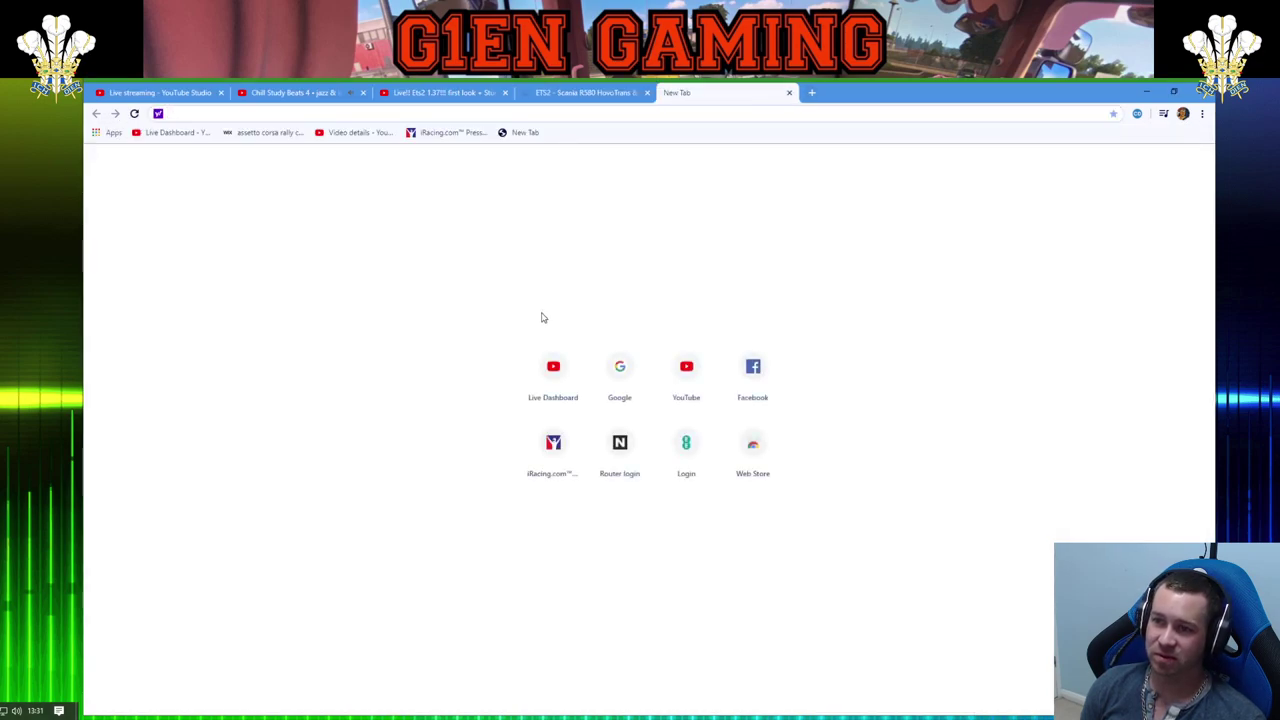
left_click(610, 370)
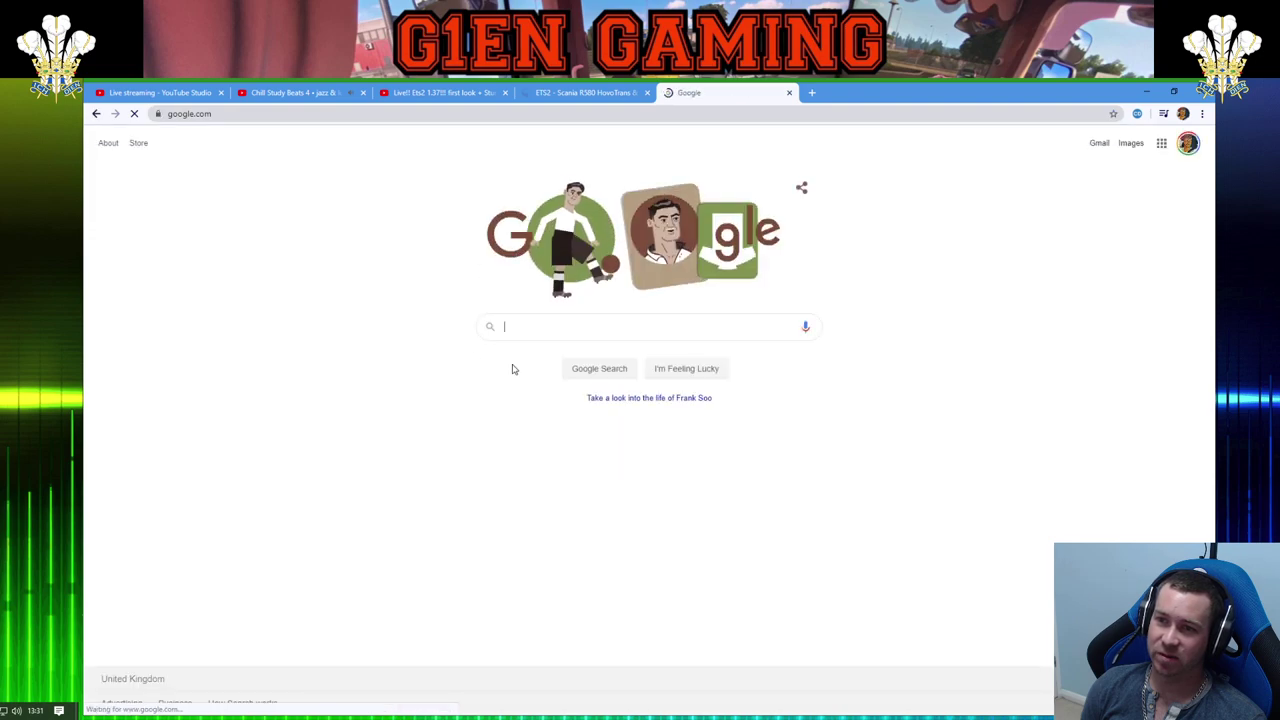
type("ets2 ")
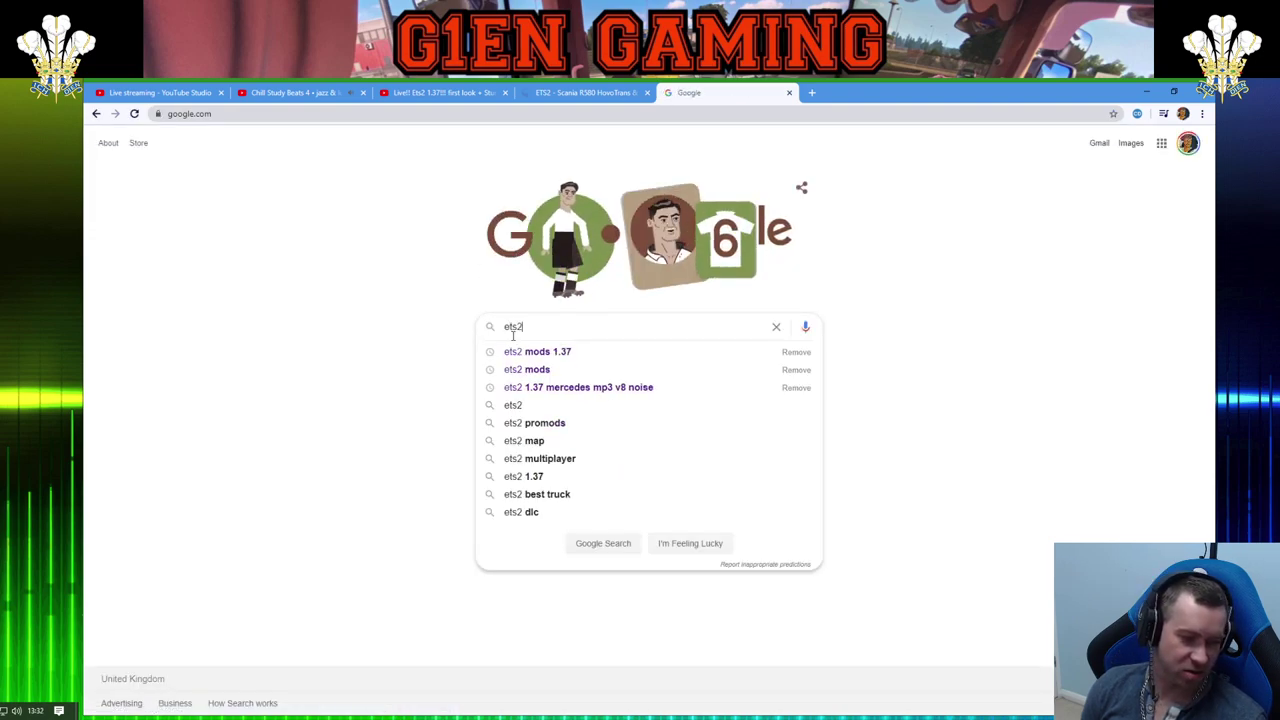
type("mods ")
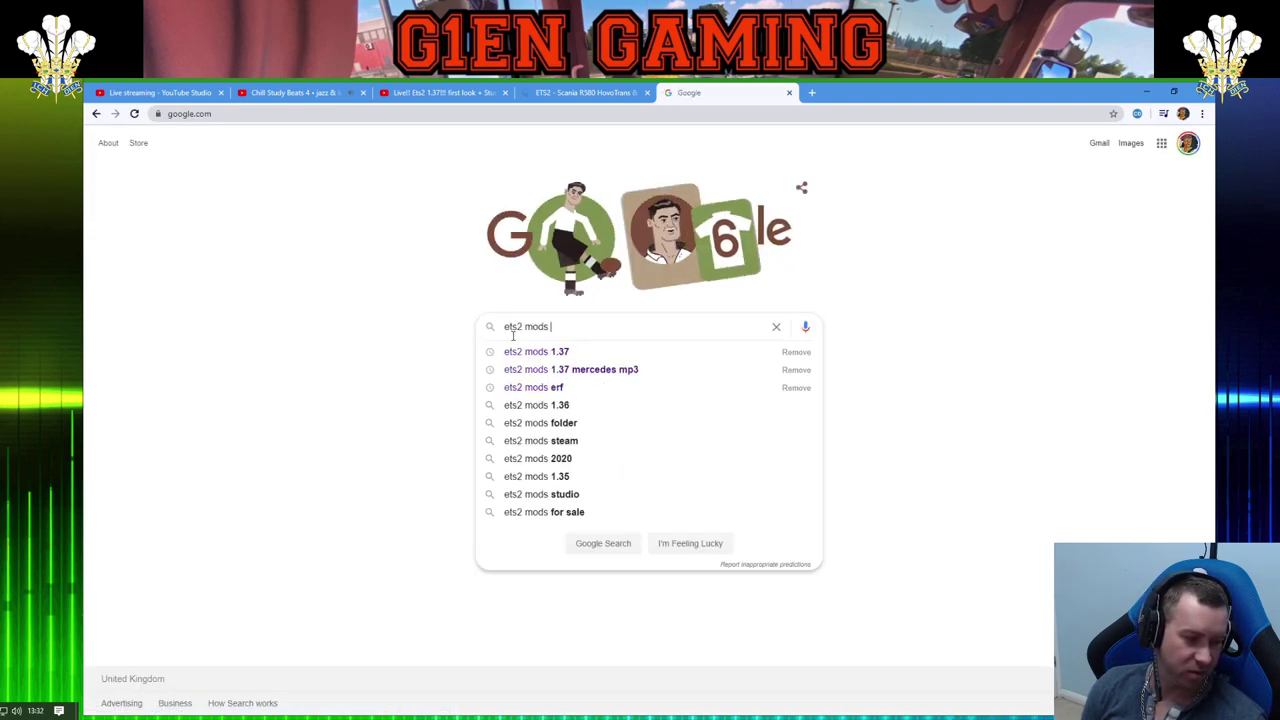
type("1.37")
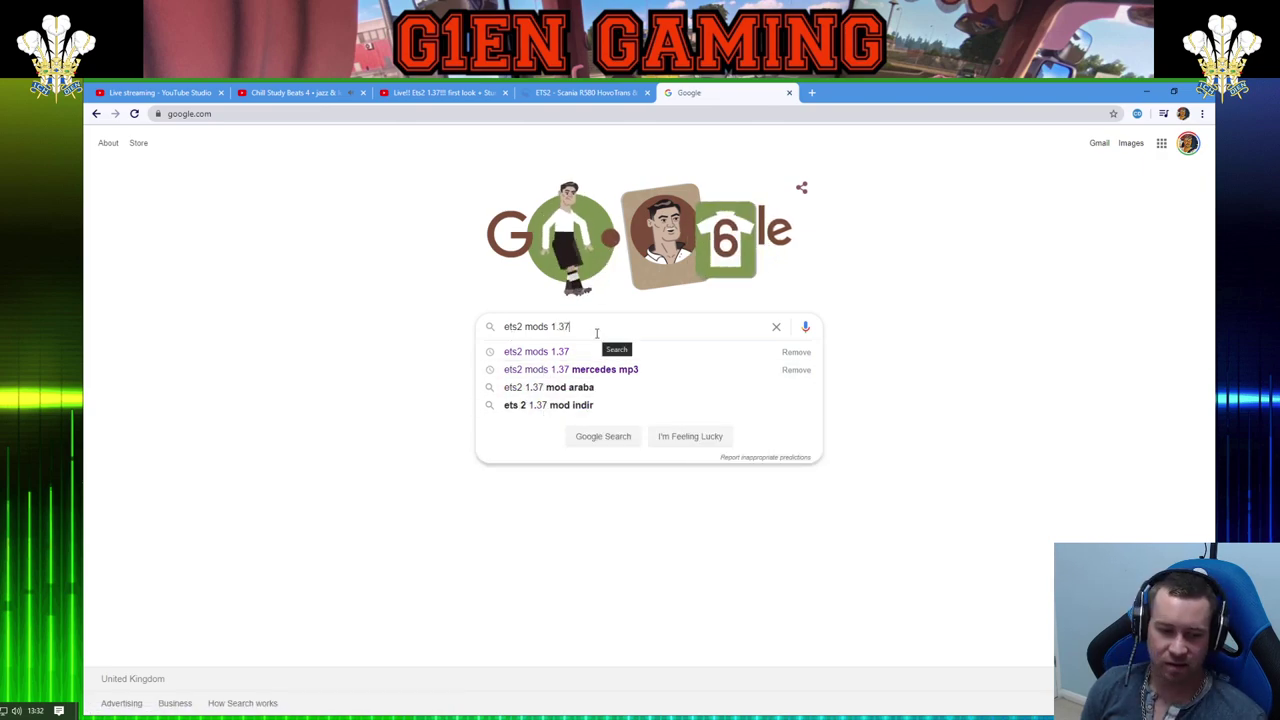
key("Return")
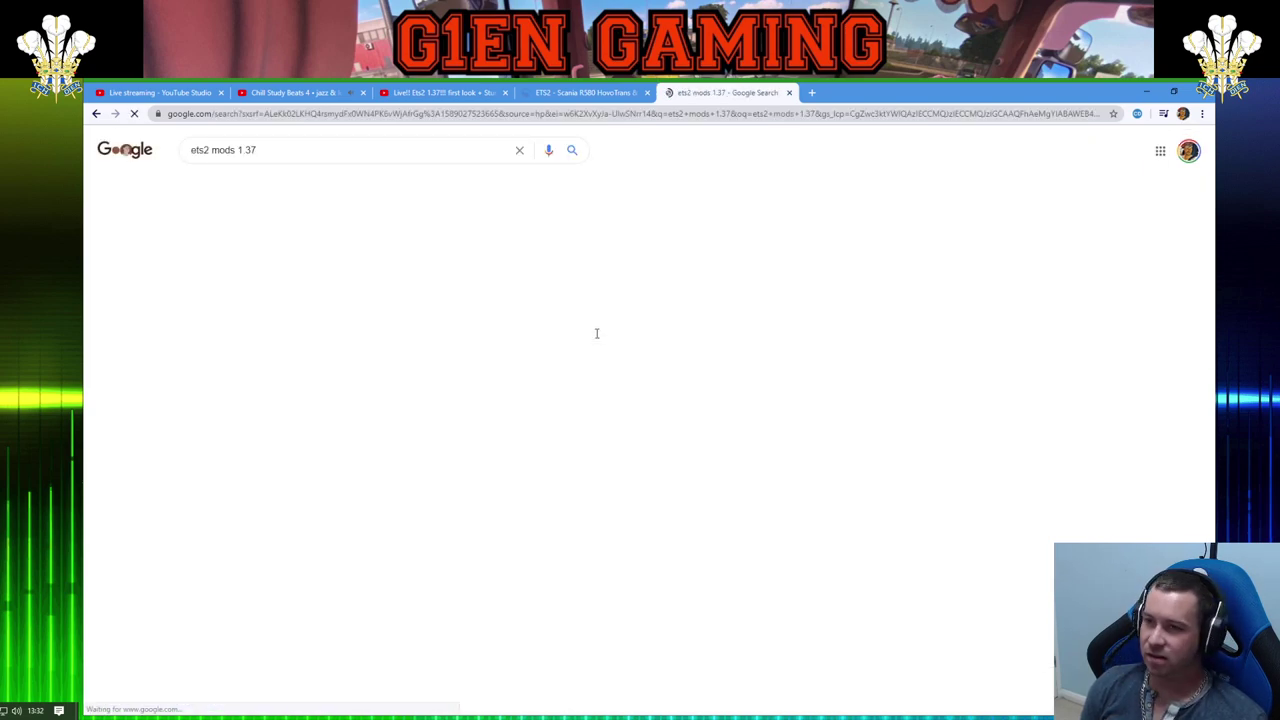
scroll(195, 486, "down", 1)
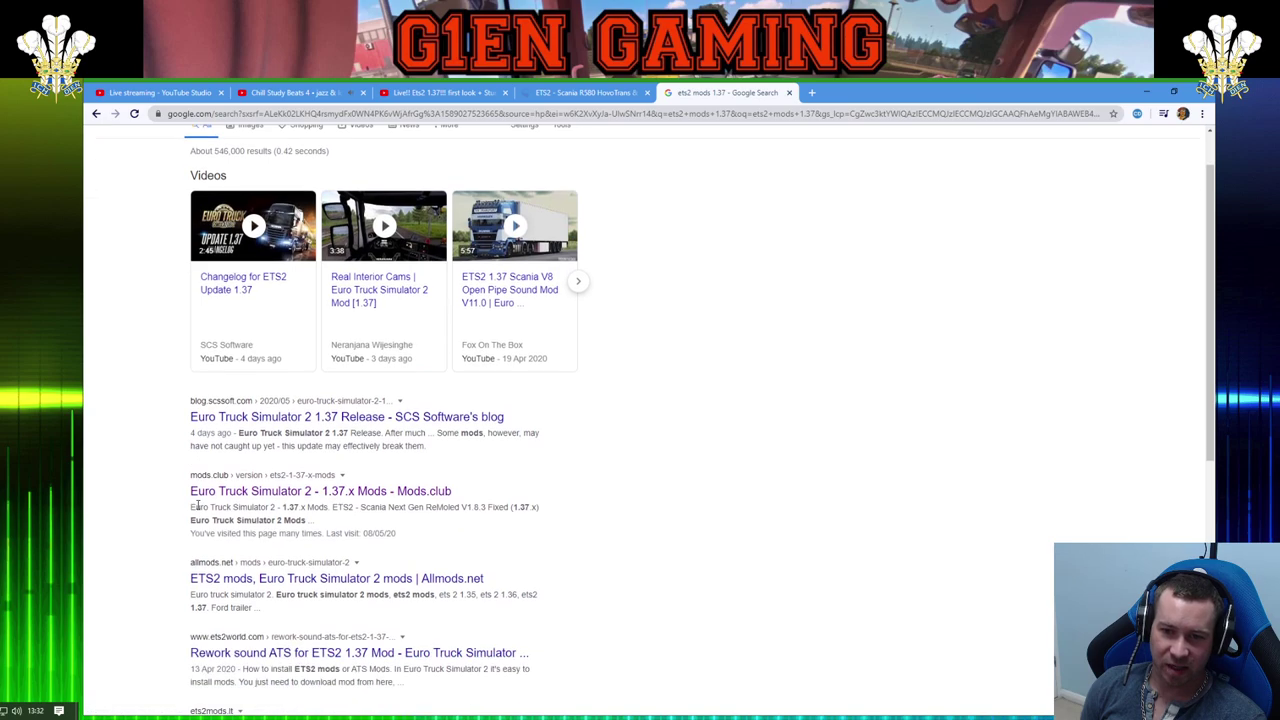
Open the Mods.club 1.37.x mods list and browse it
left_click(226, 491)
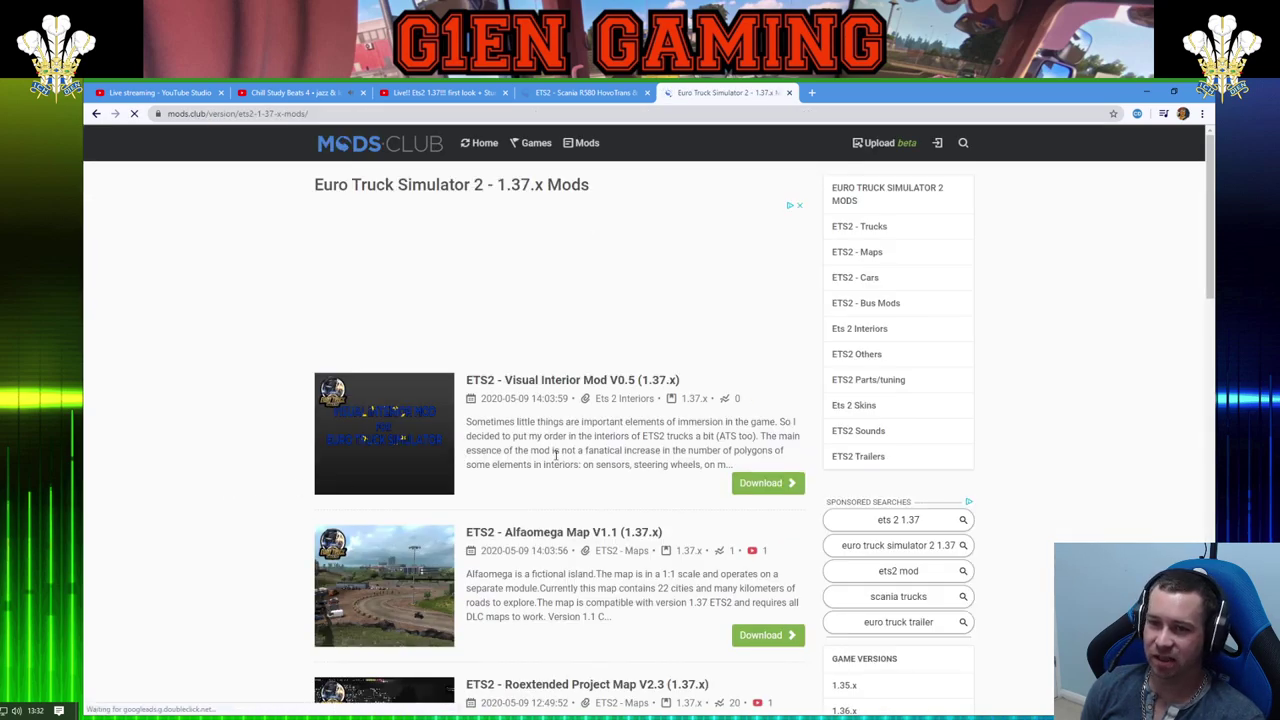
scroll(556, 455, "down", 3)
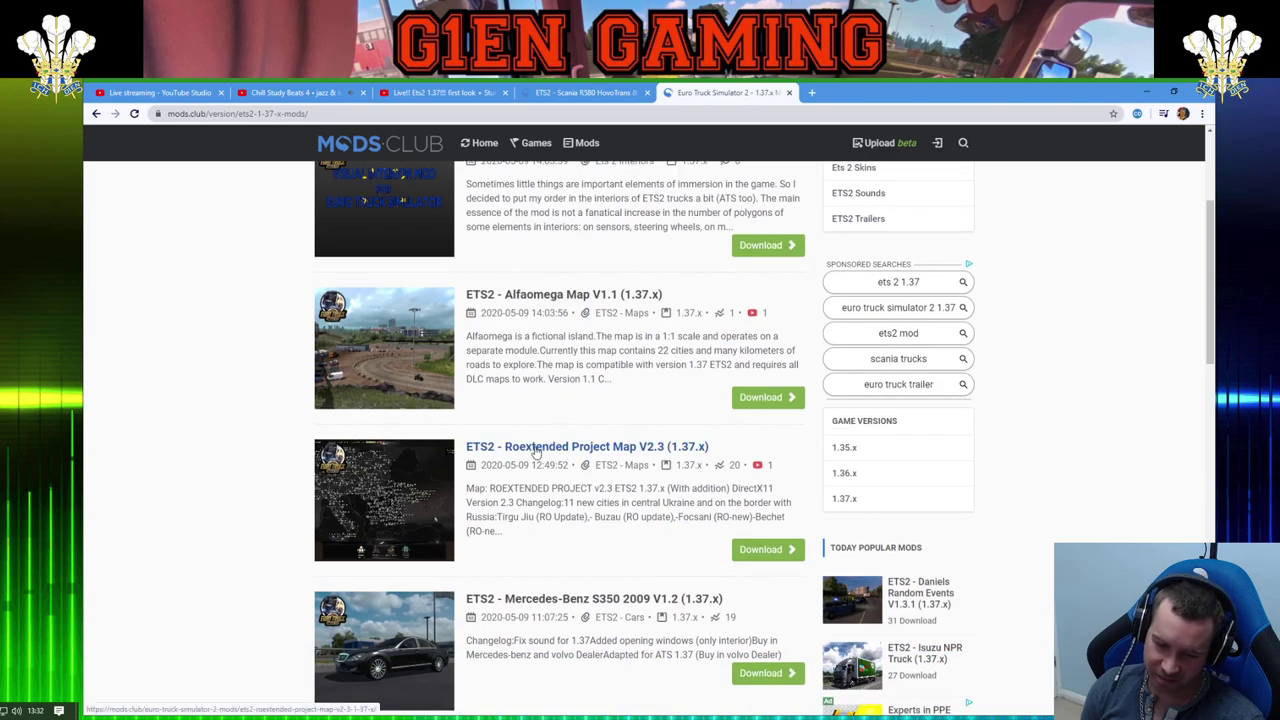
scroll(535, 452, "down", 5)
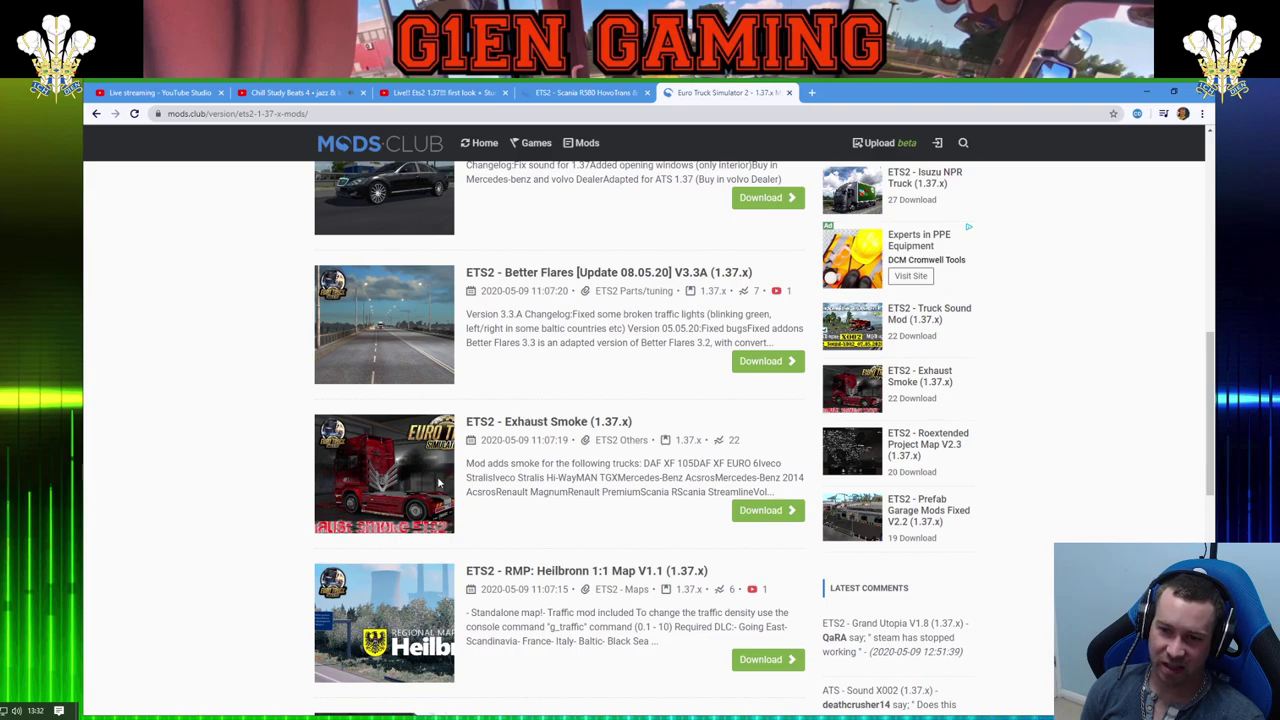
scroll(438, 484, "down", 6)
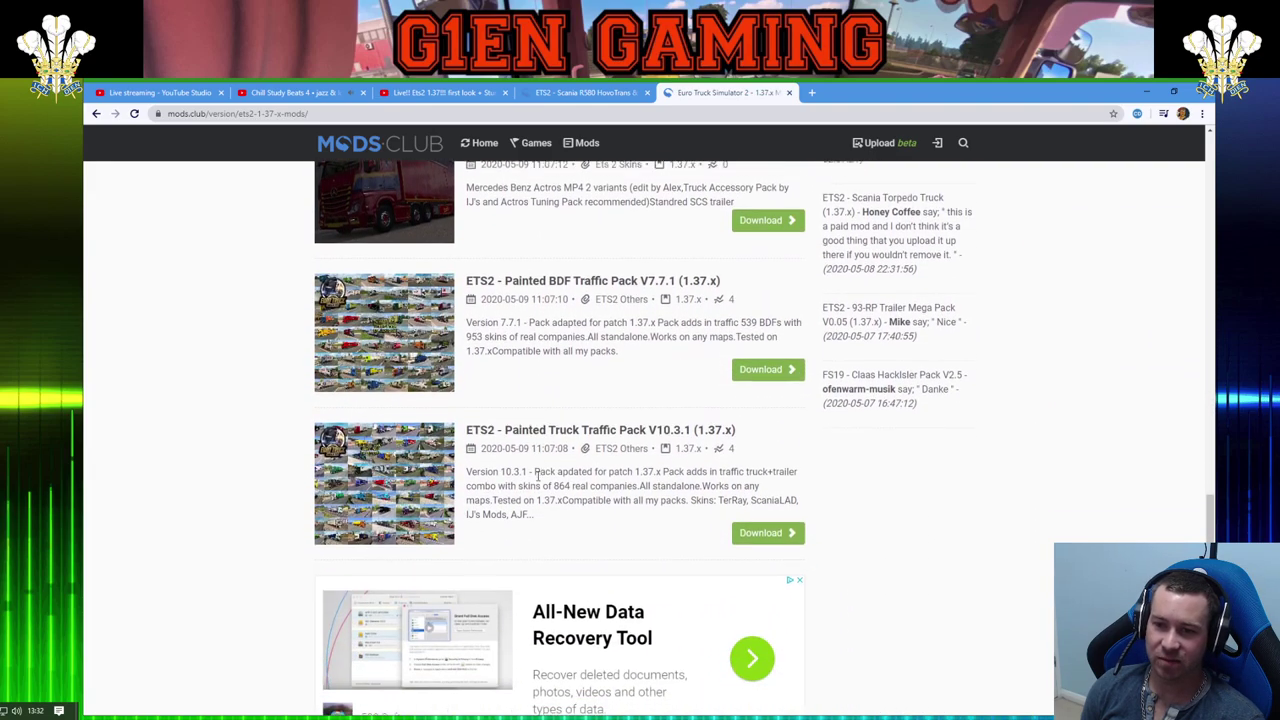
scroll(537, 476, "down", 2)
scroll(537, 477, "up", 15)
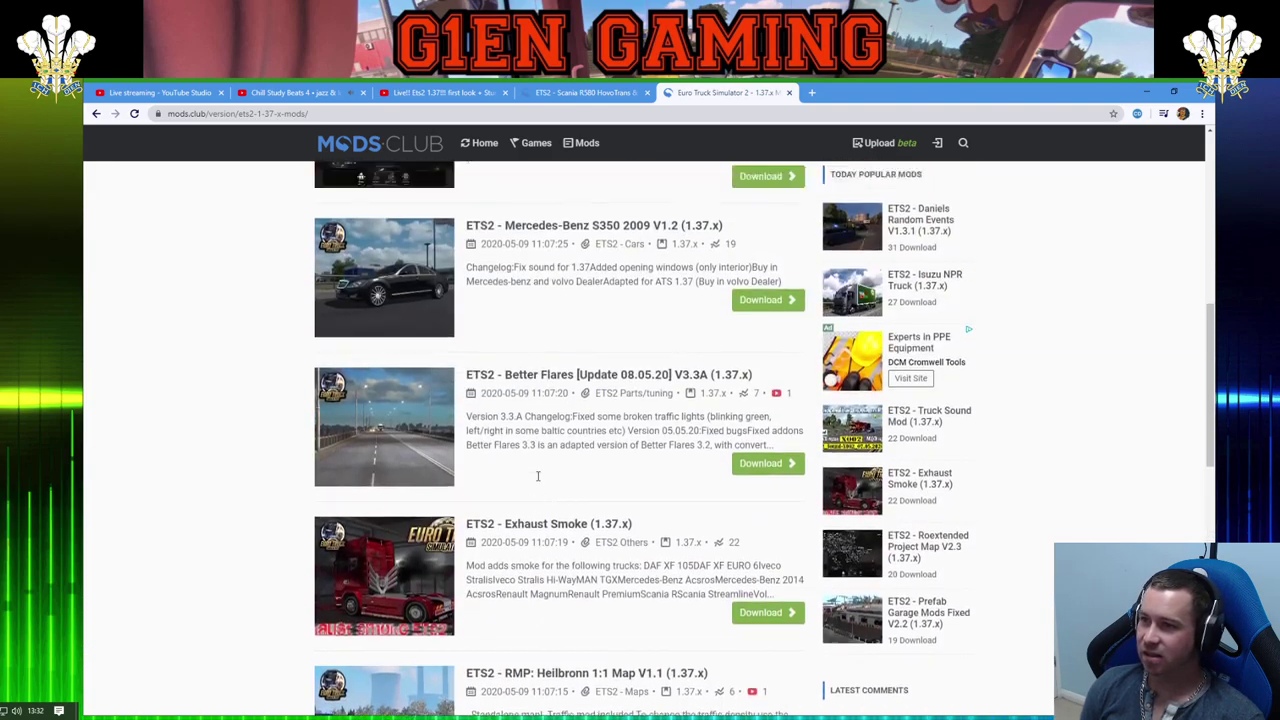
scroll(710, 452, "up", 1)
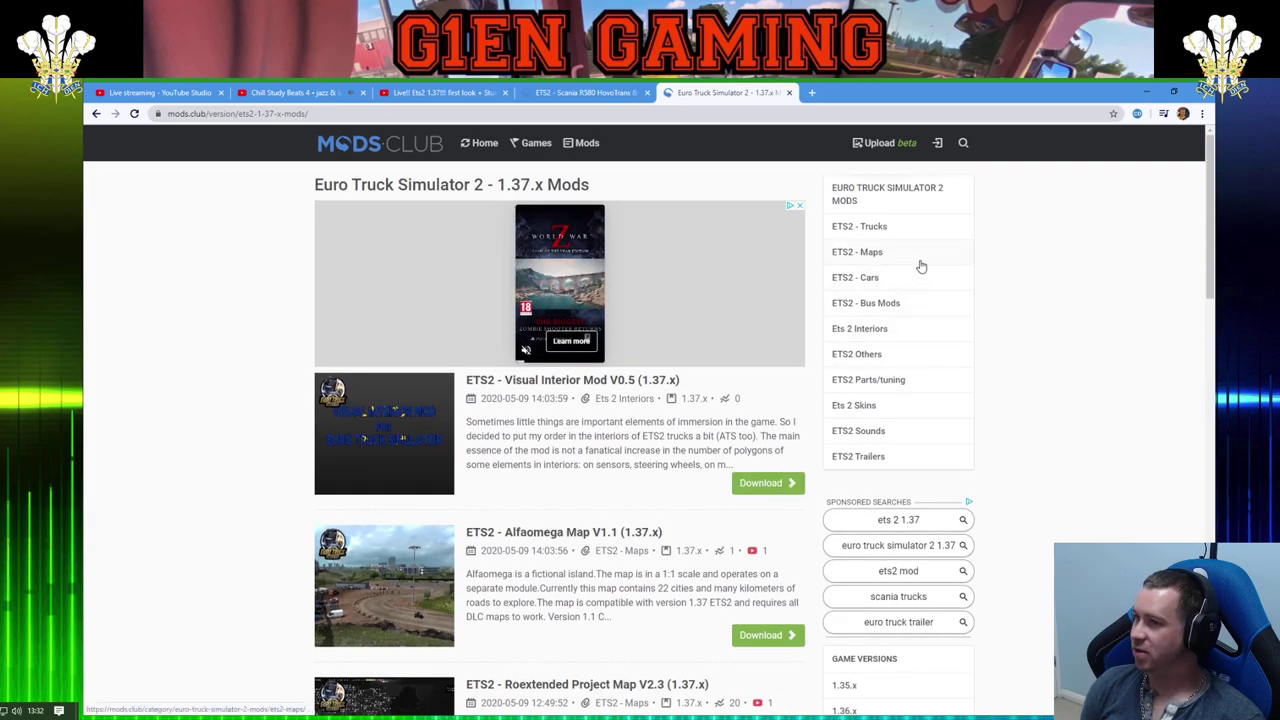
Filter to ETS2 - Trucks and scroll to the Scania DQF Flower Shuttle entry
left_click(893, 240)
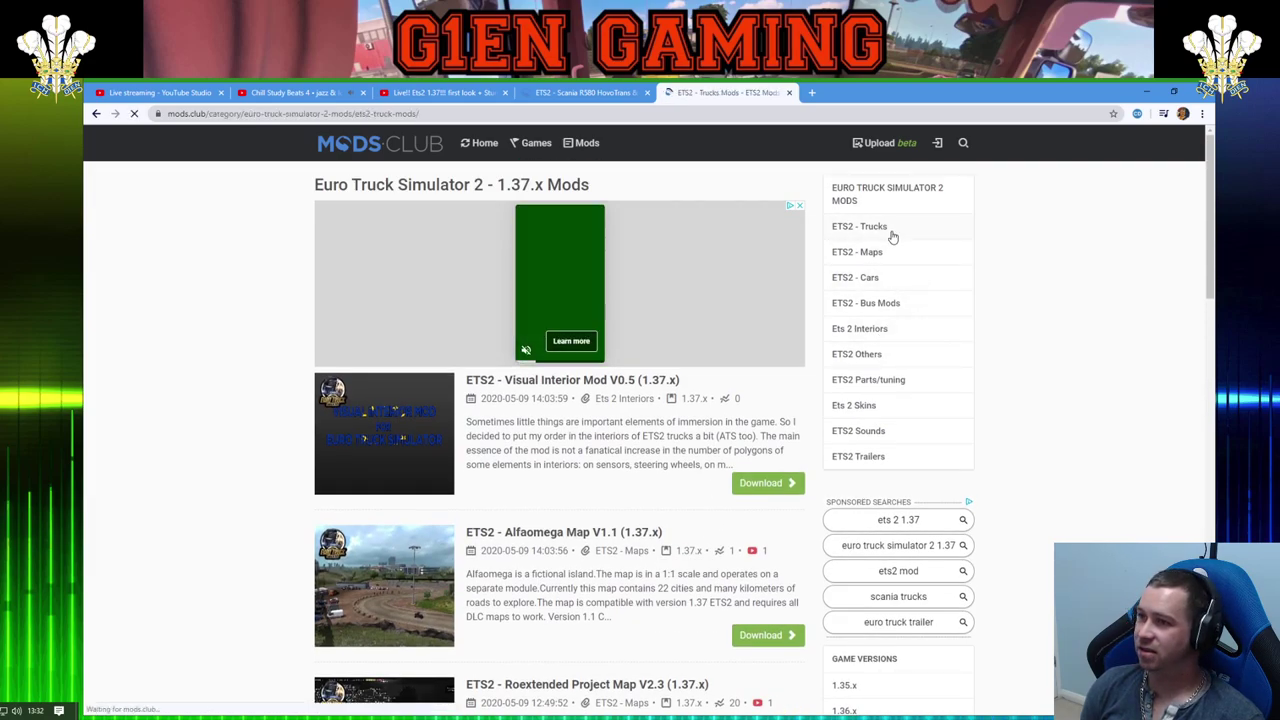
scroll(545, 398, "down", 1)
scroll(545, 398, "down", 5)
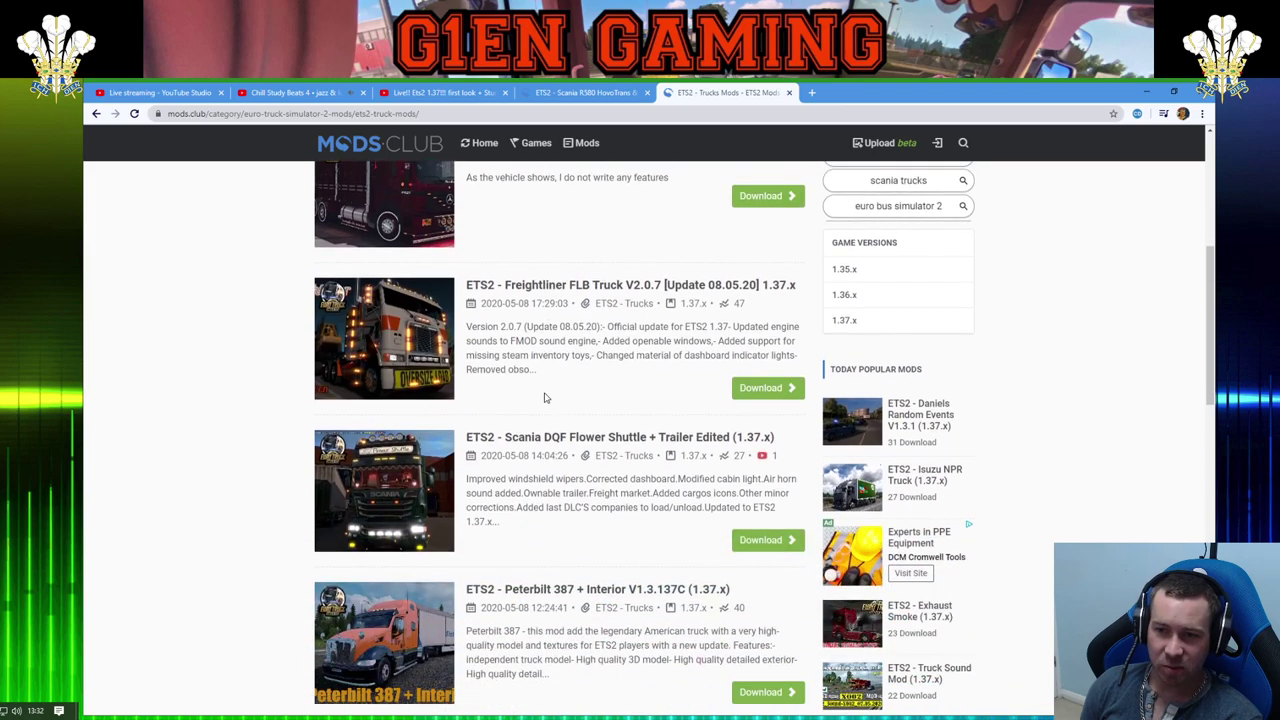
scroll(510, 345, "up", 1)
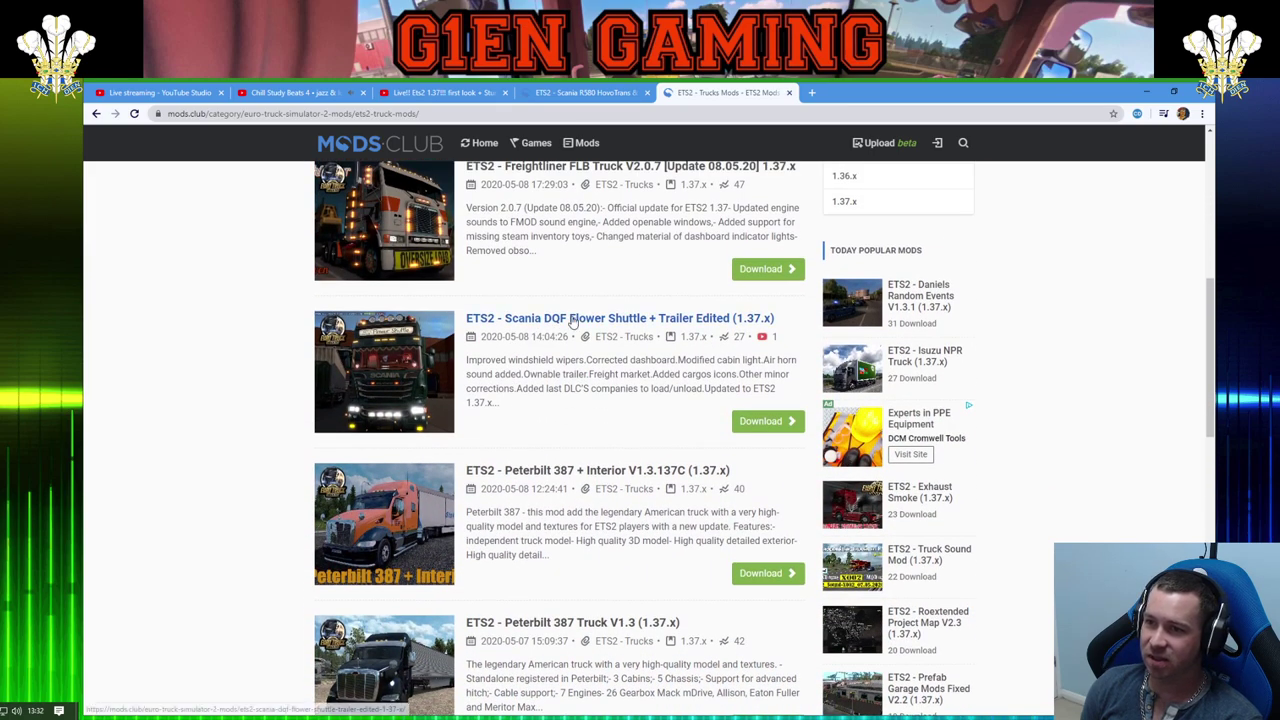
Open the Scania DQF Flower Shuttle mod page and cycle through its screenshots
left_click(641, 326)
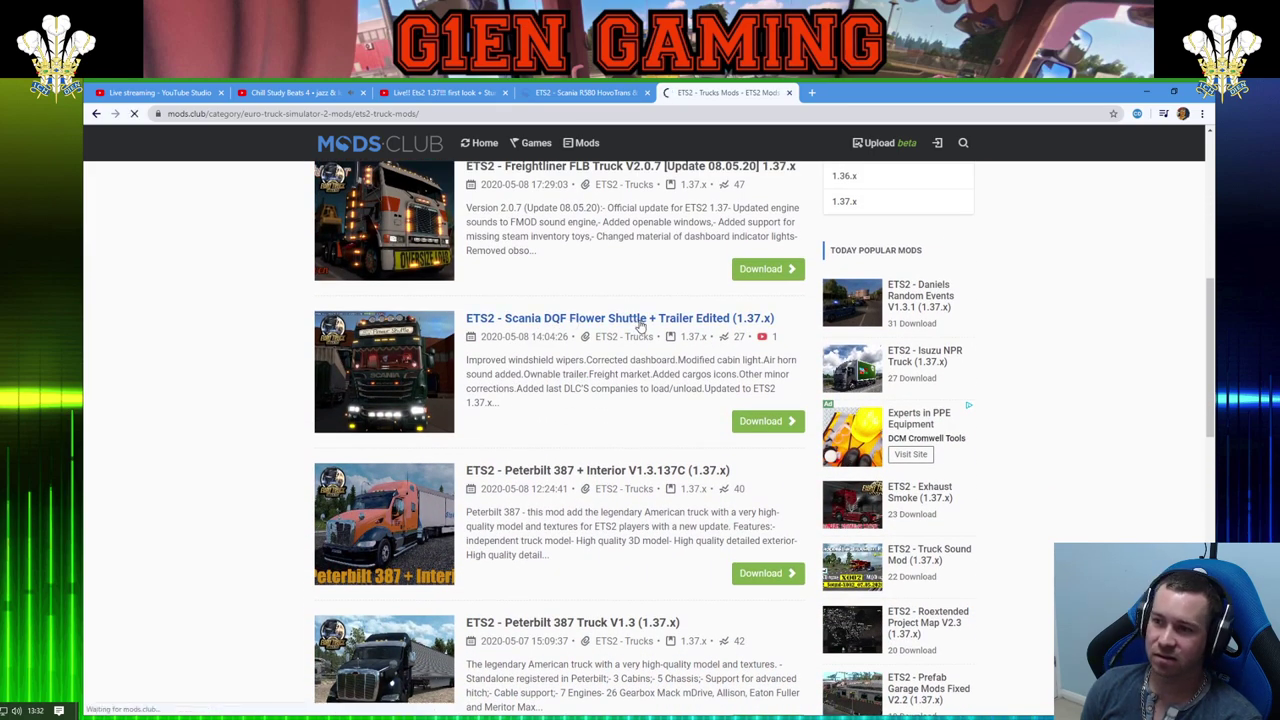
scroll(703, 380, "down", 2)
scroll(699, 405, "down", 1)
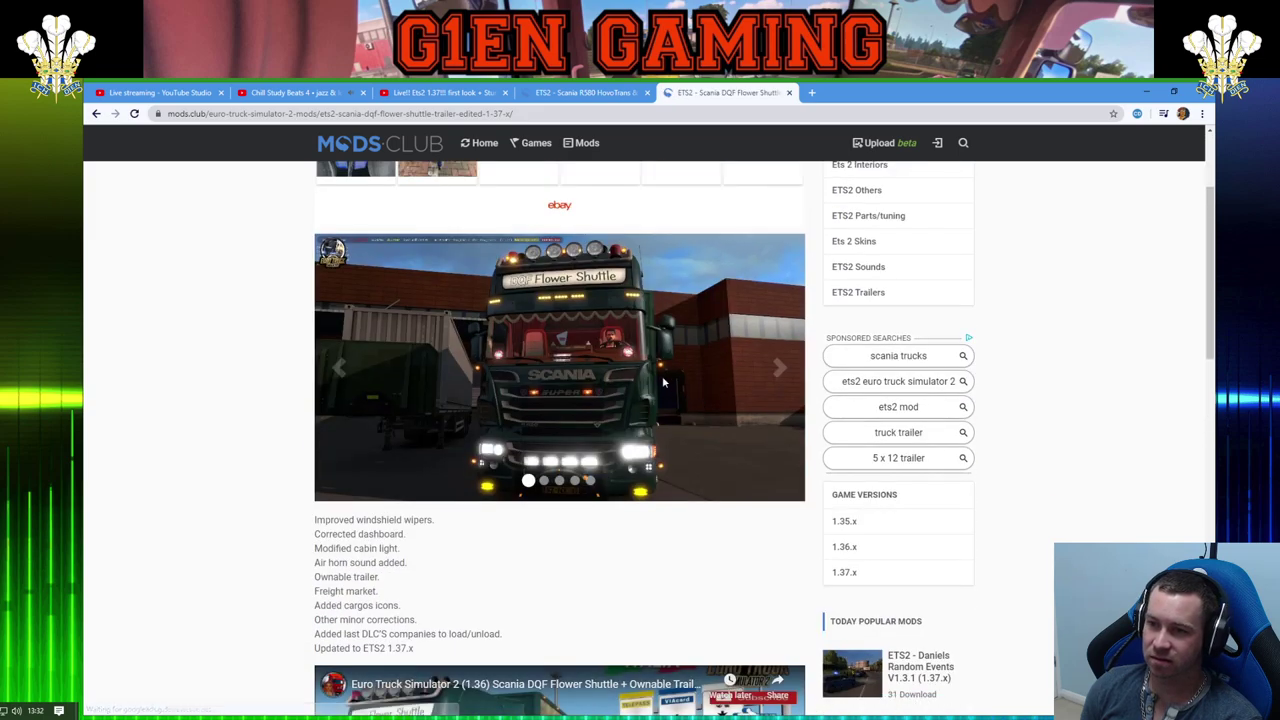
left_click(780, 368)
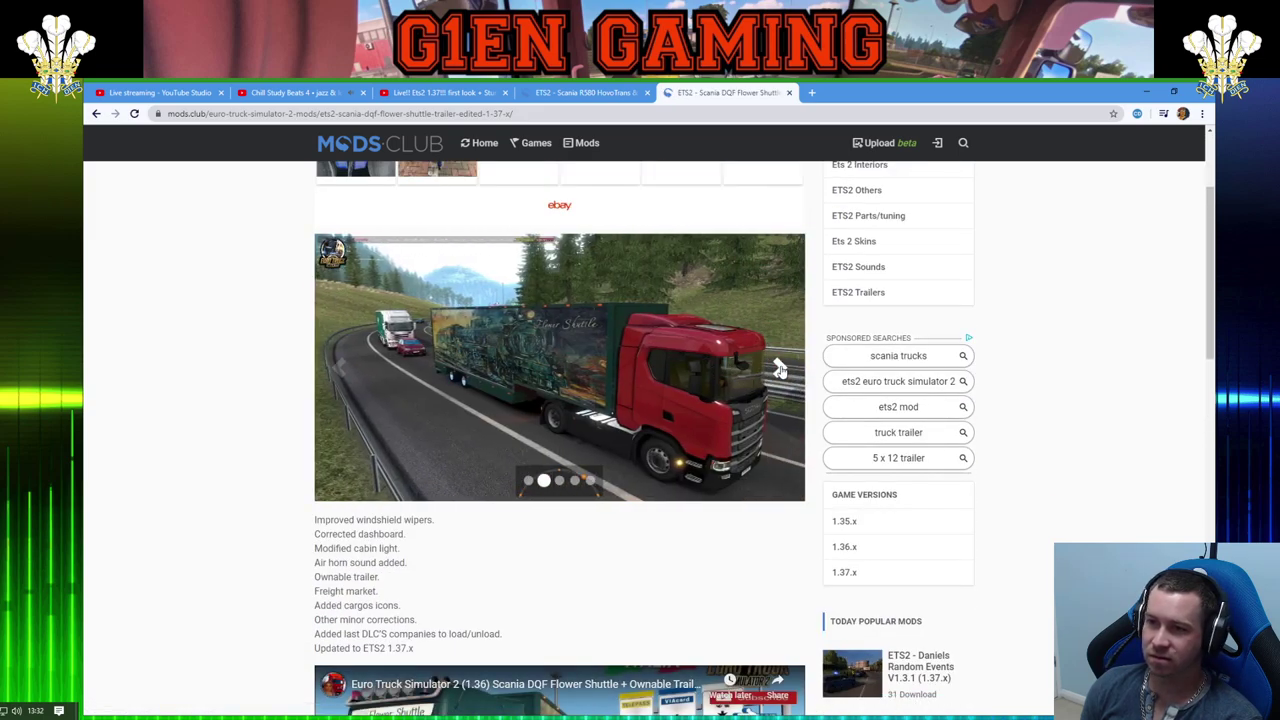
left_click(779, 369)
left_click(779, 369)
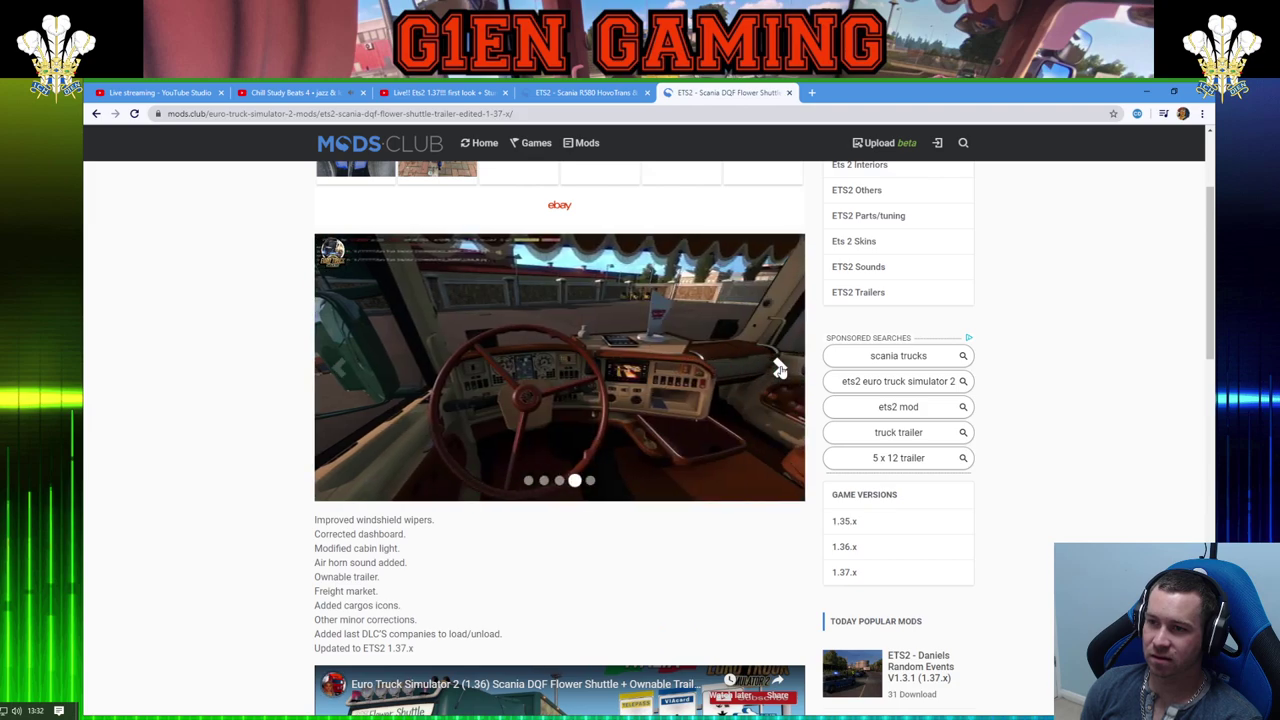
left_click(779, 369)
left_click(779, 369)
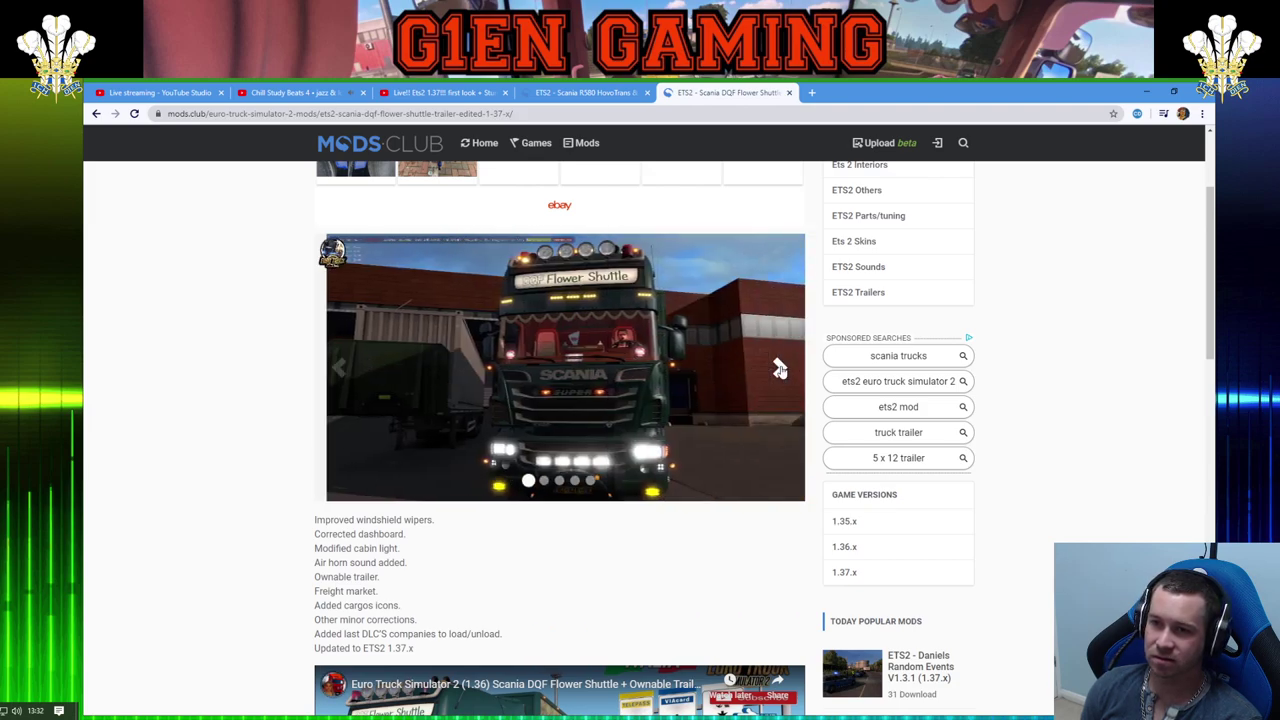
left_click(779, 369)
left_click(779, 369)
left_click(779, 369)
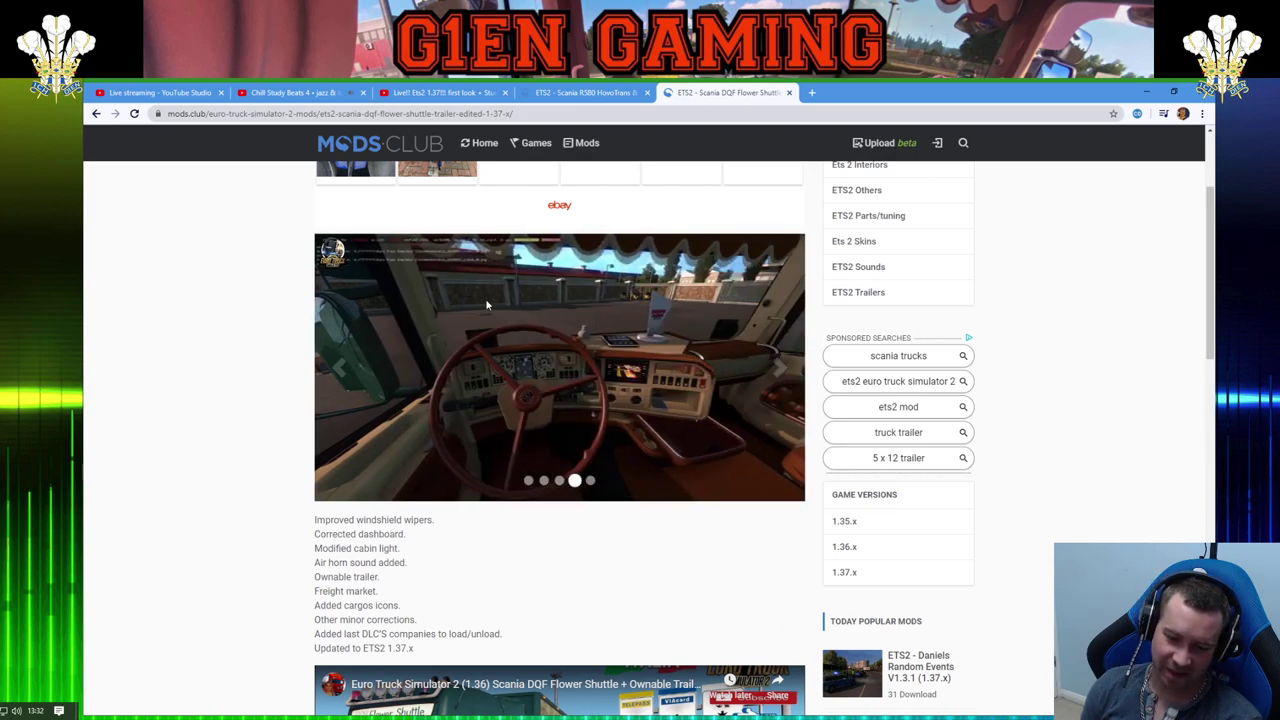
Read the mod's details and follow its modsbase.com Download link
scroll(629, 365, "down", 5)
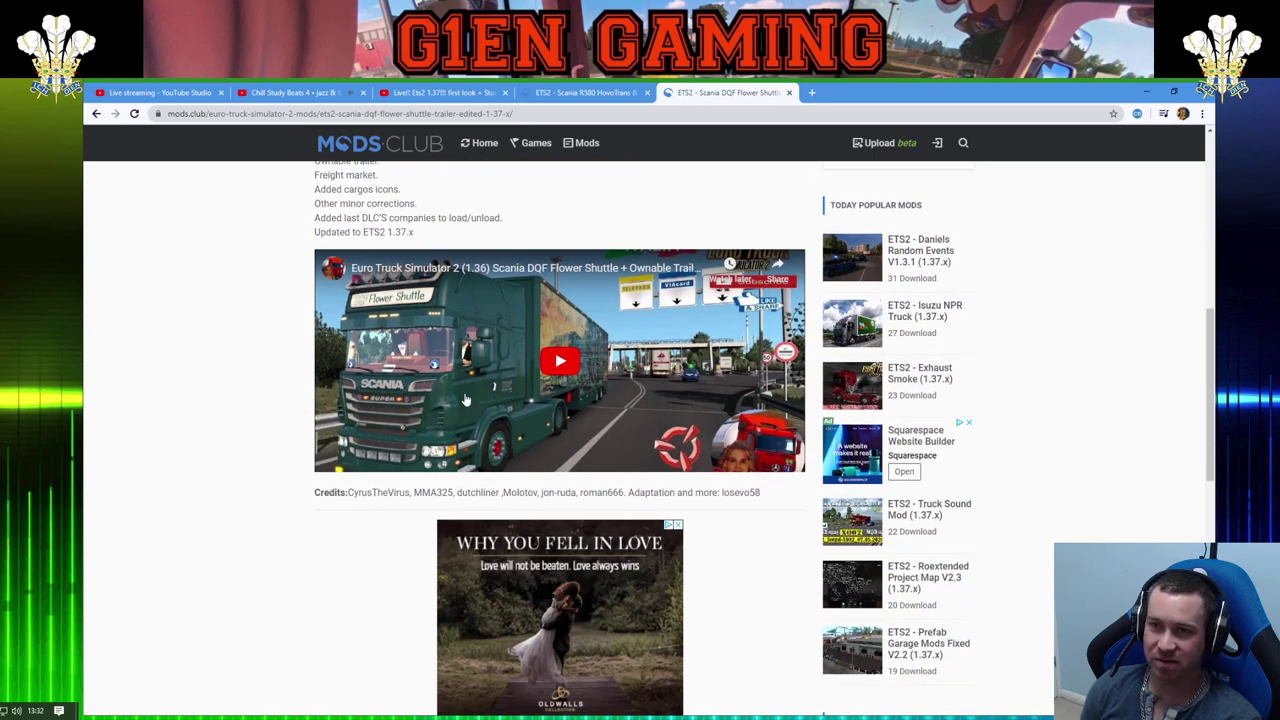
scroll(465, 400, "up", 2)
scroll(470, 392, "down", 6)
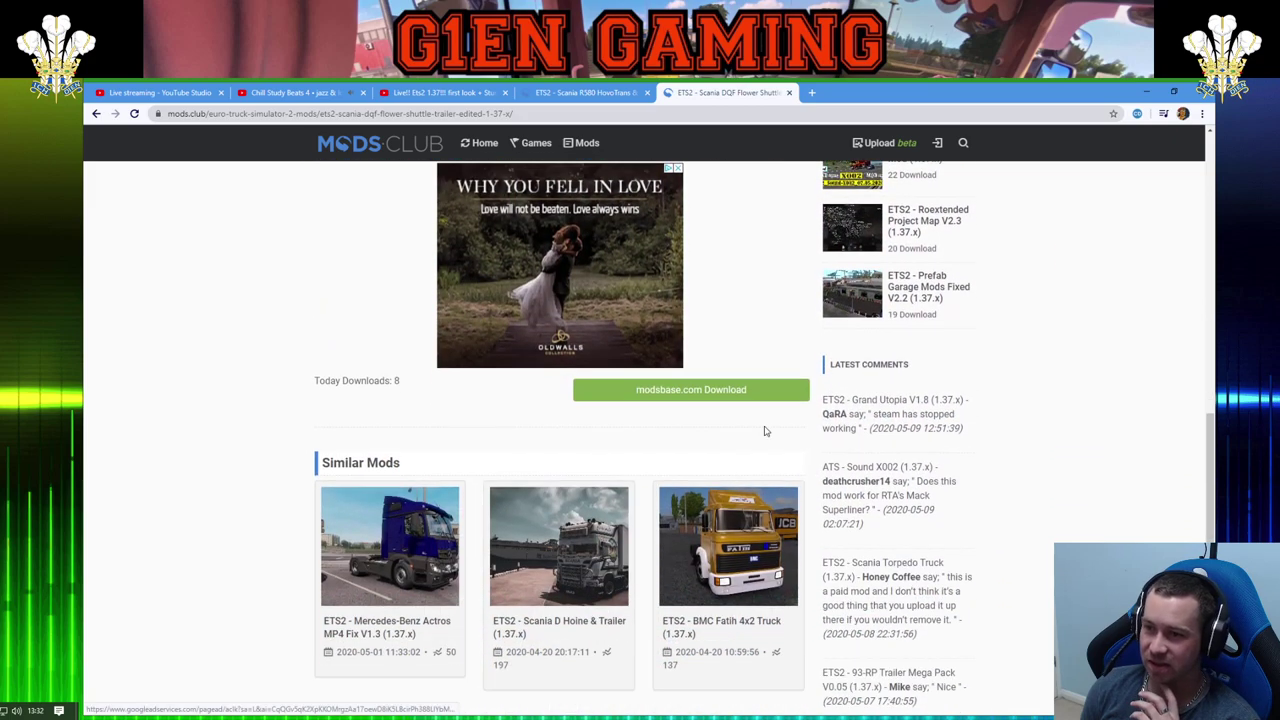
scroll(680, 257, "up", 4)
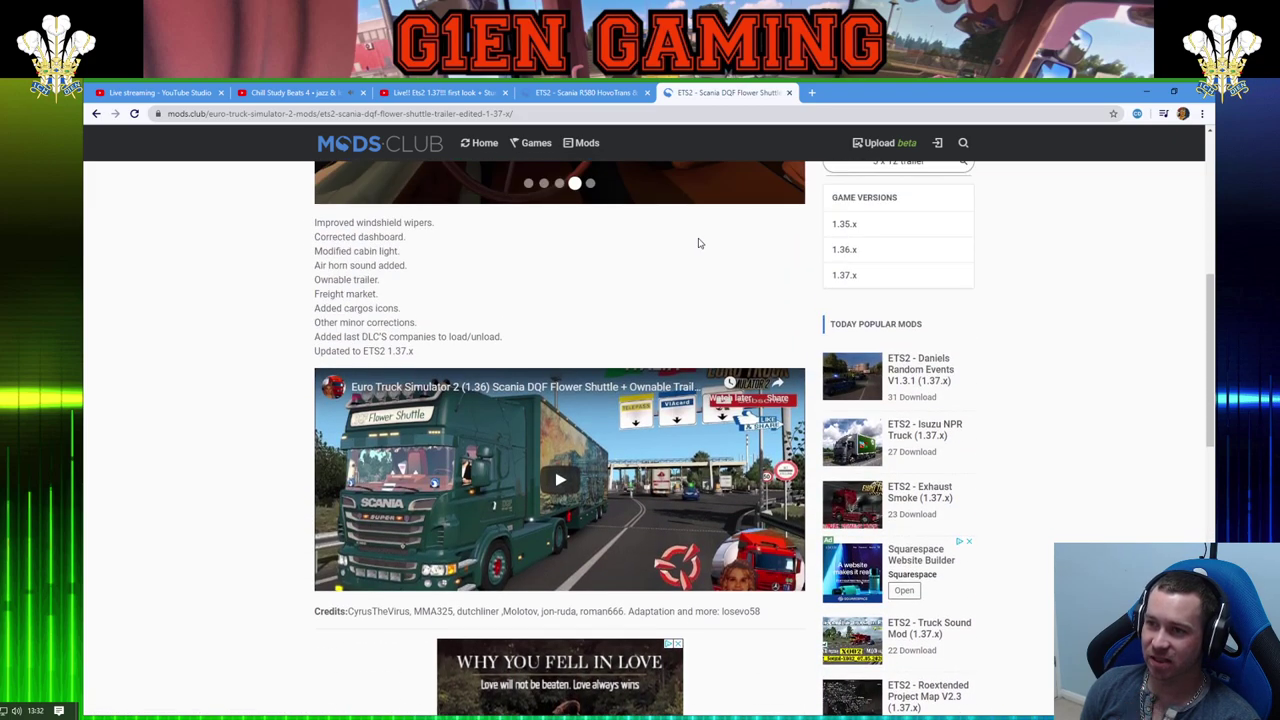
scroll(720, 455, "down", 3)
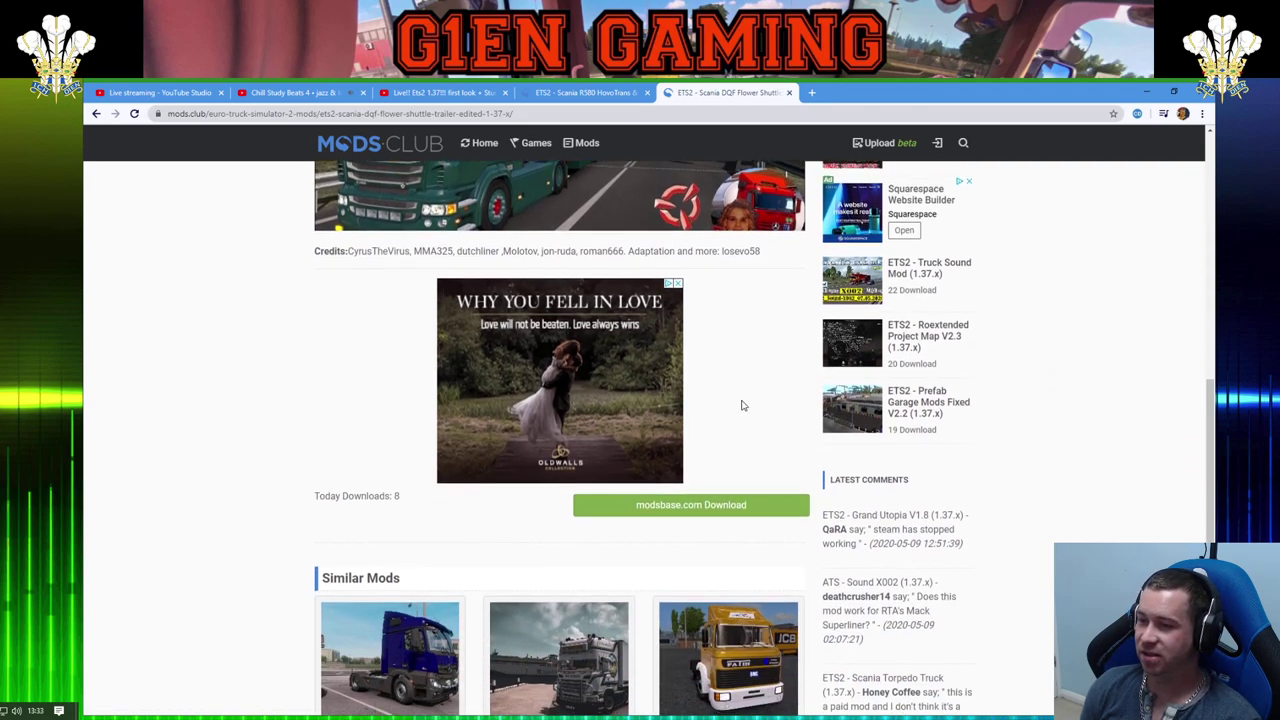
scroll(743, 403, "down", 1)
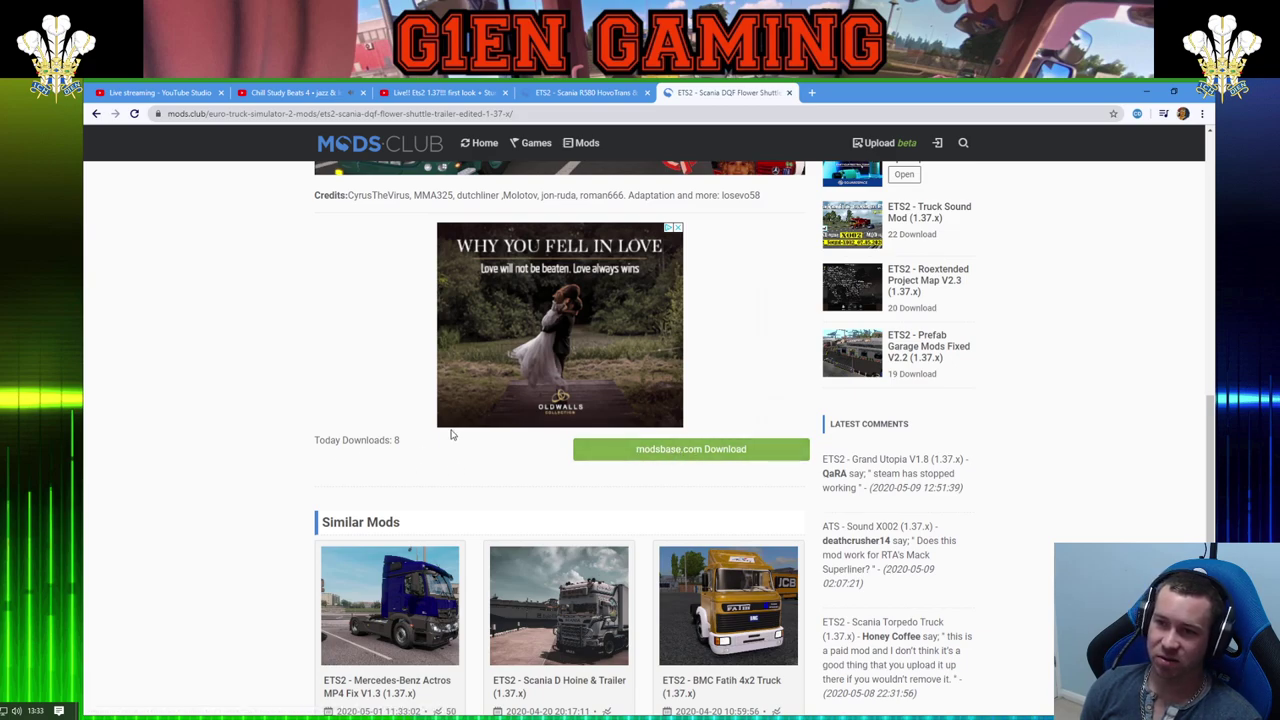
left_click(716, 456)
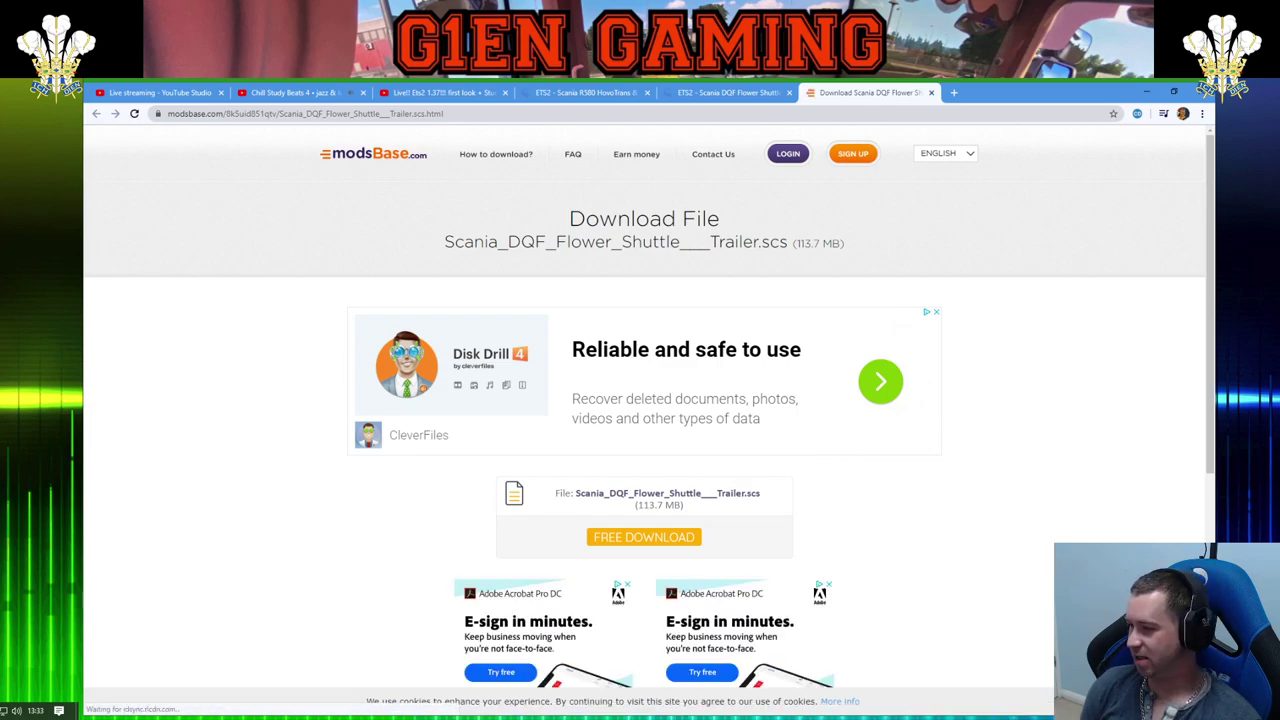
Start the free download on modsBase, closing each pop-up ad tab
left_click(931, 423)
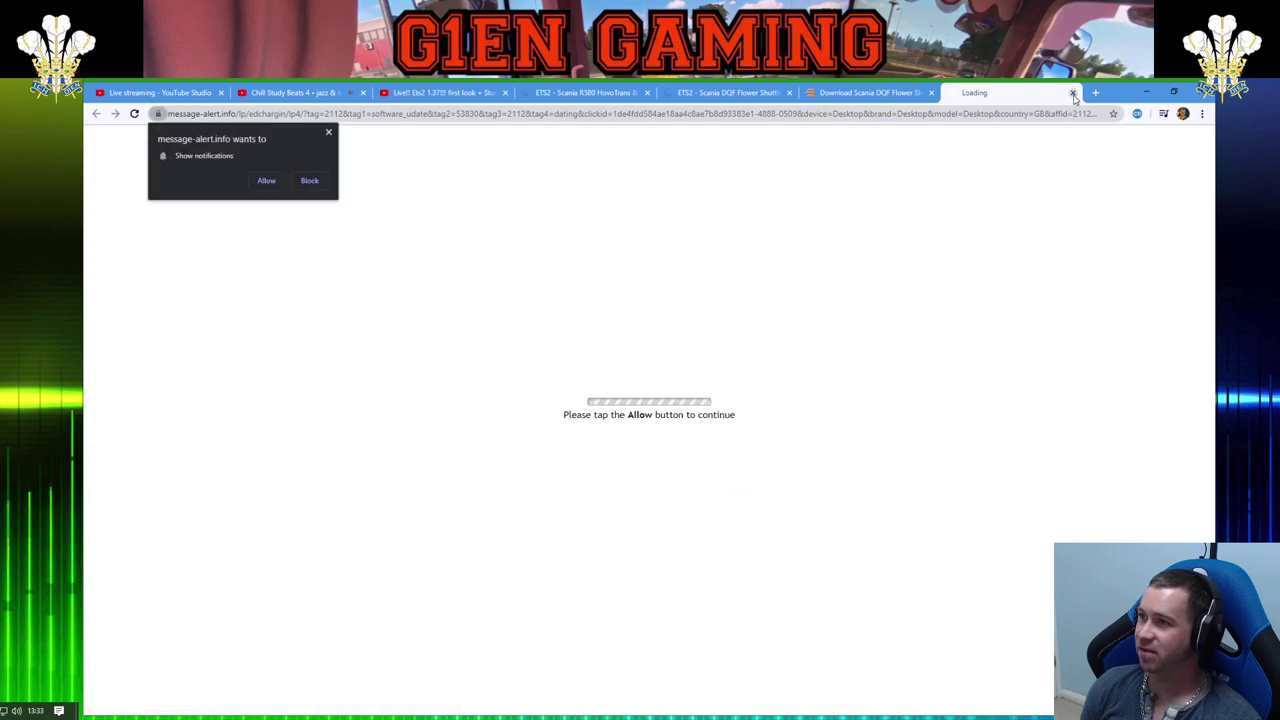
left_click(1073, 93)
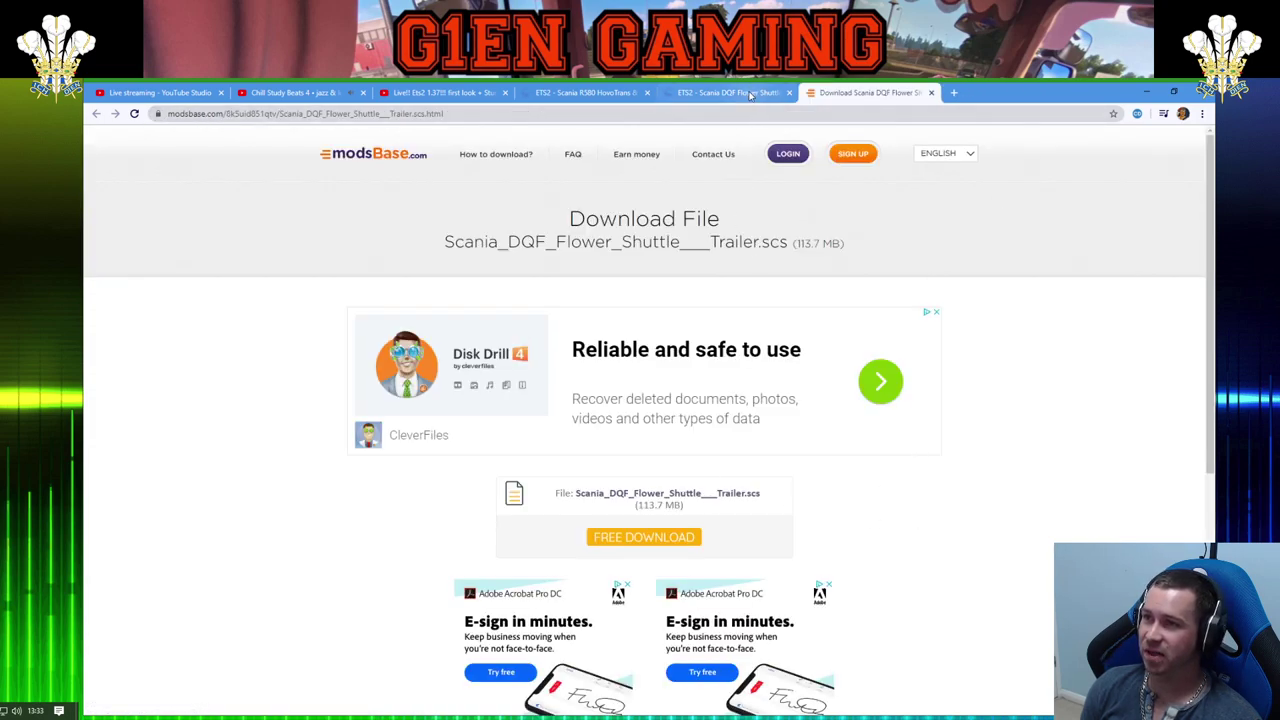
left_click(662, 540)
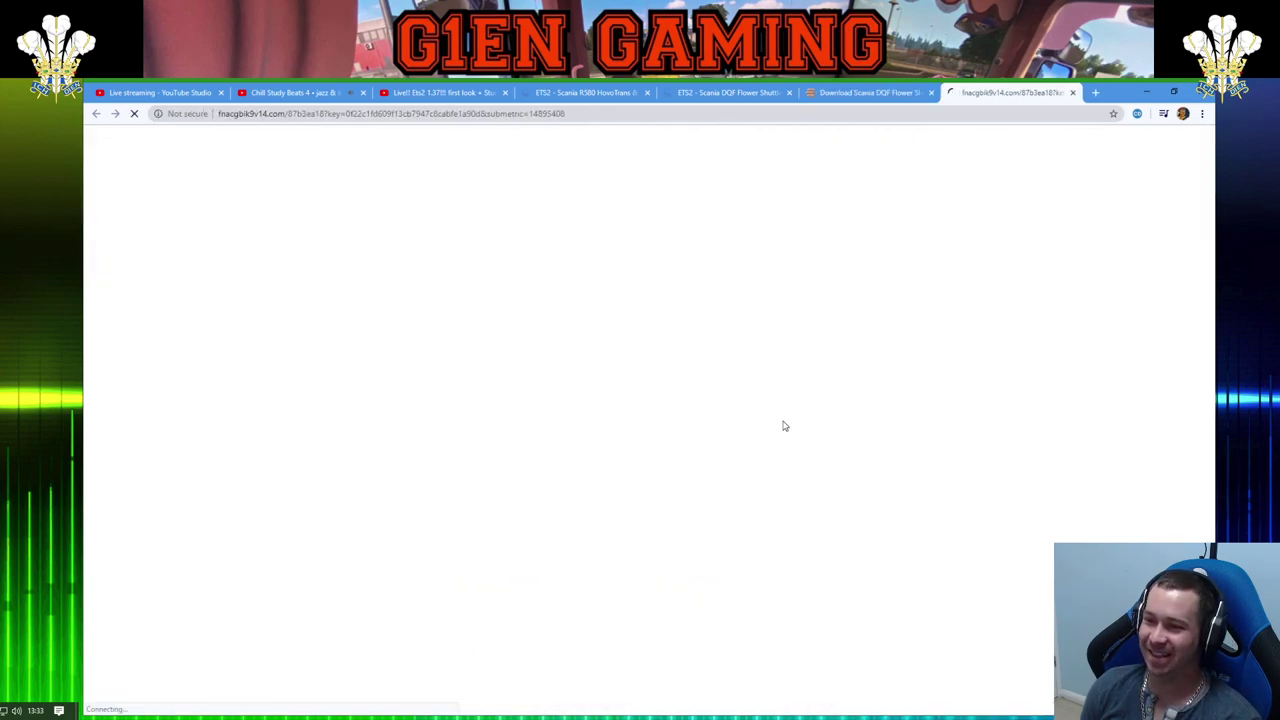
left_click(1073, 93)
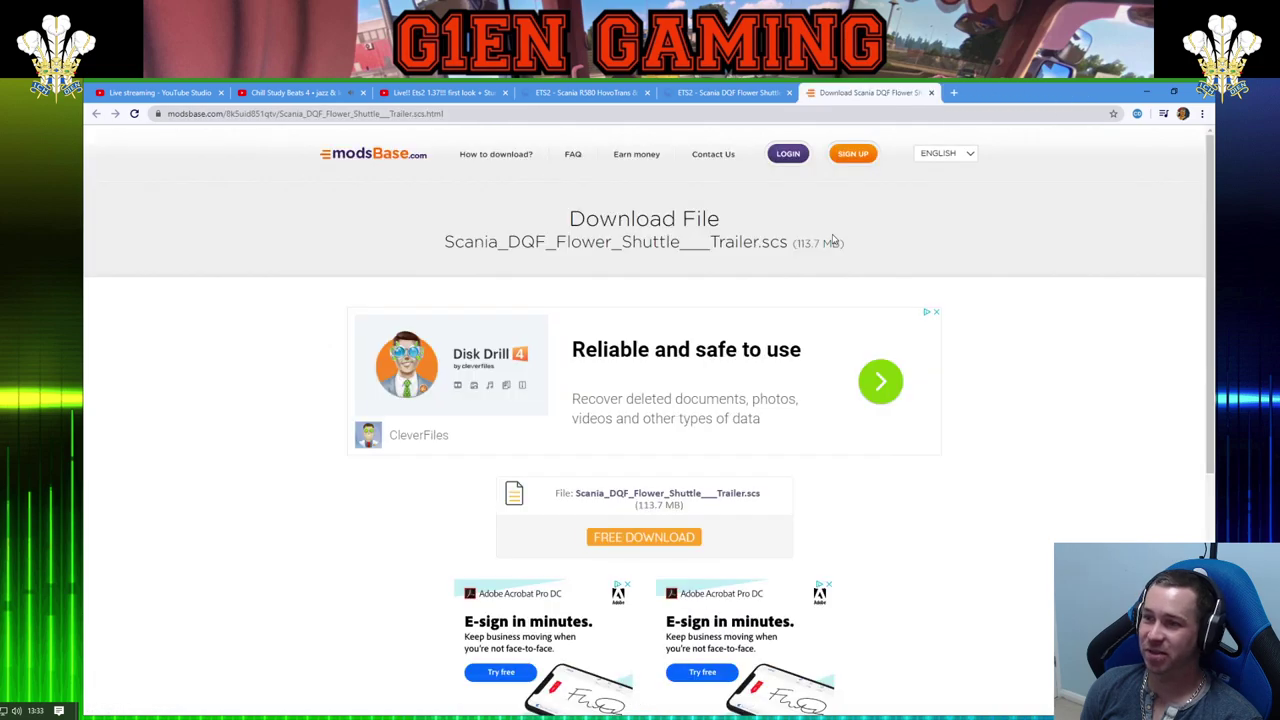
left_click(659, 548)
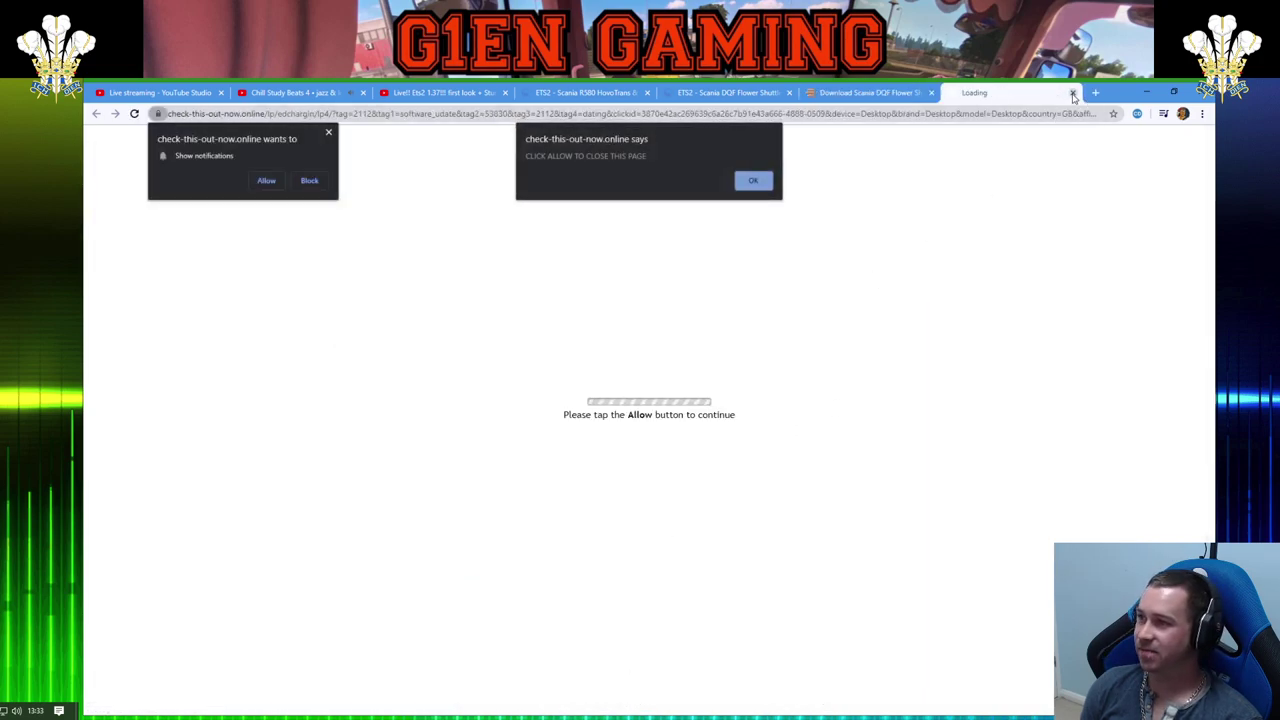
left_click(1073, 93)
left_click(663, 540)
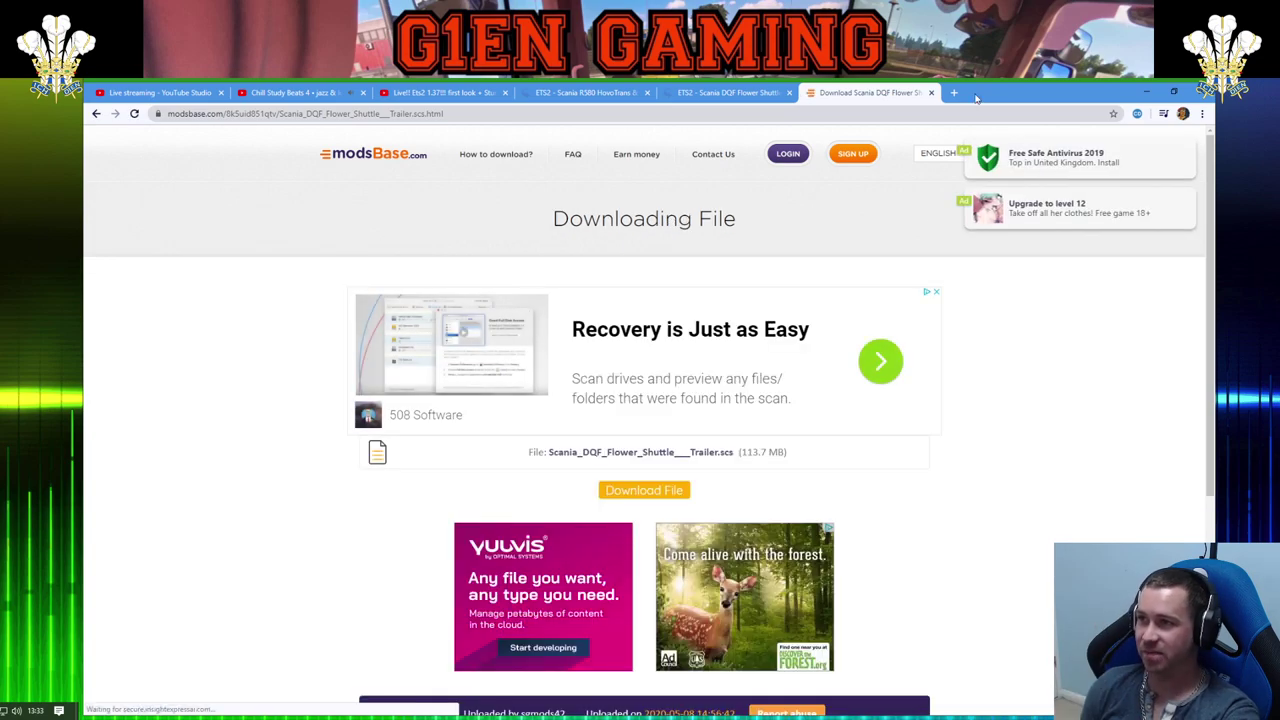
Download Scania_DQF_Flower_Shuttle___Trailer.scs, cancel the duplicate download, and restore down Chrome
left_click(655, 487)
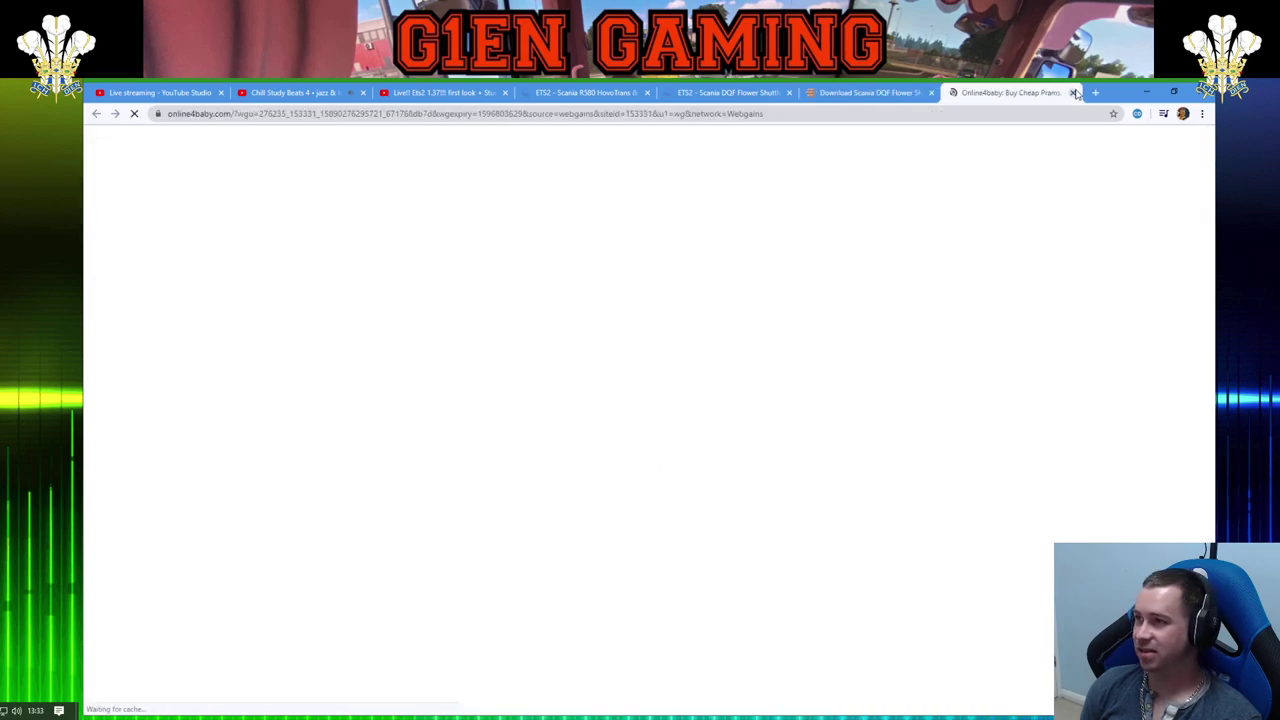
left_click(1072, 92)
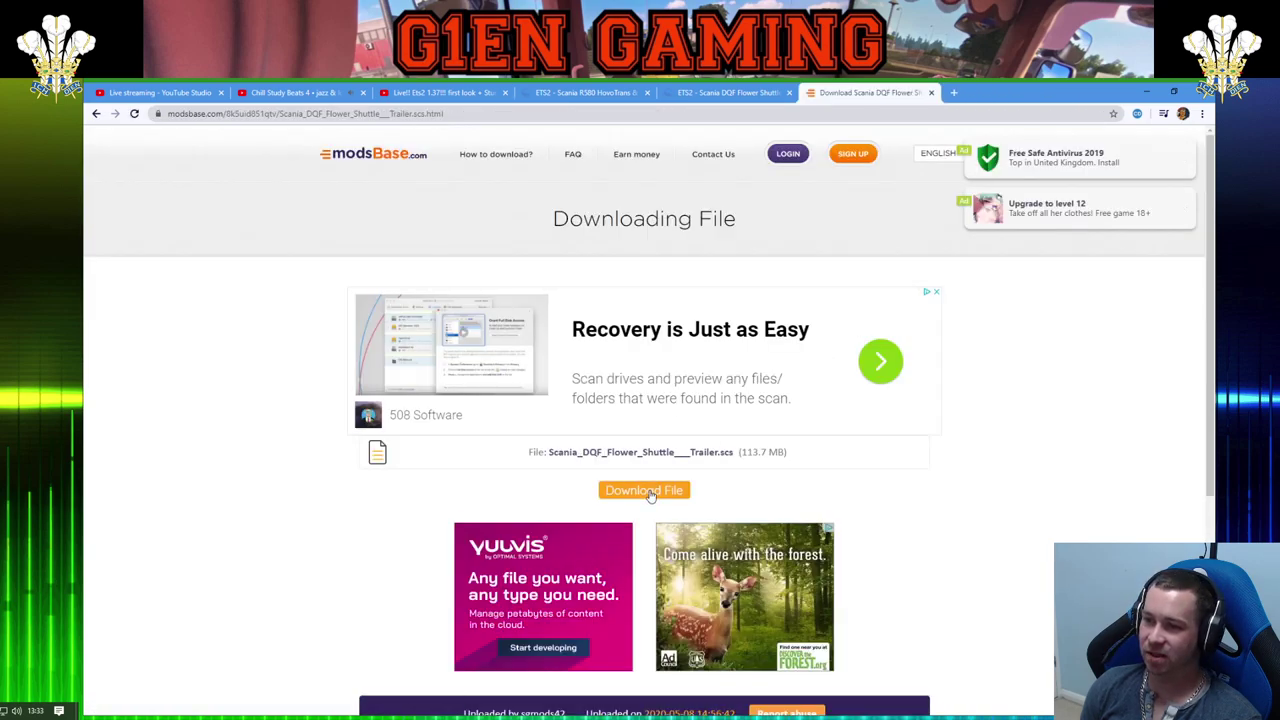
left_click(653, 490)
left_click(1072, 92)
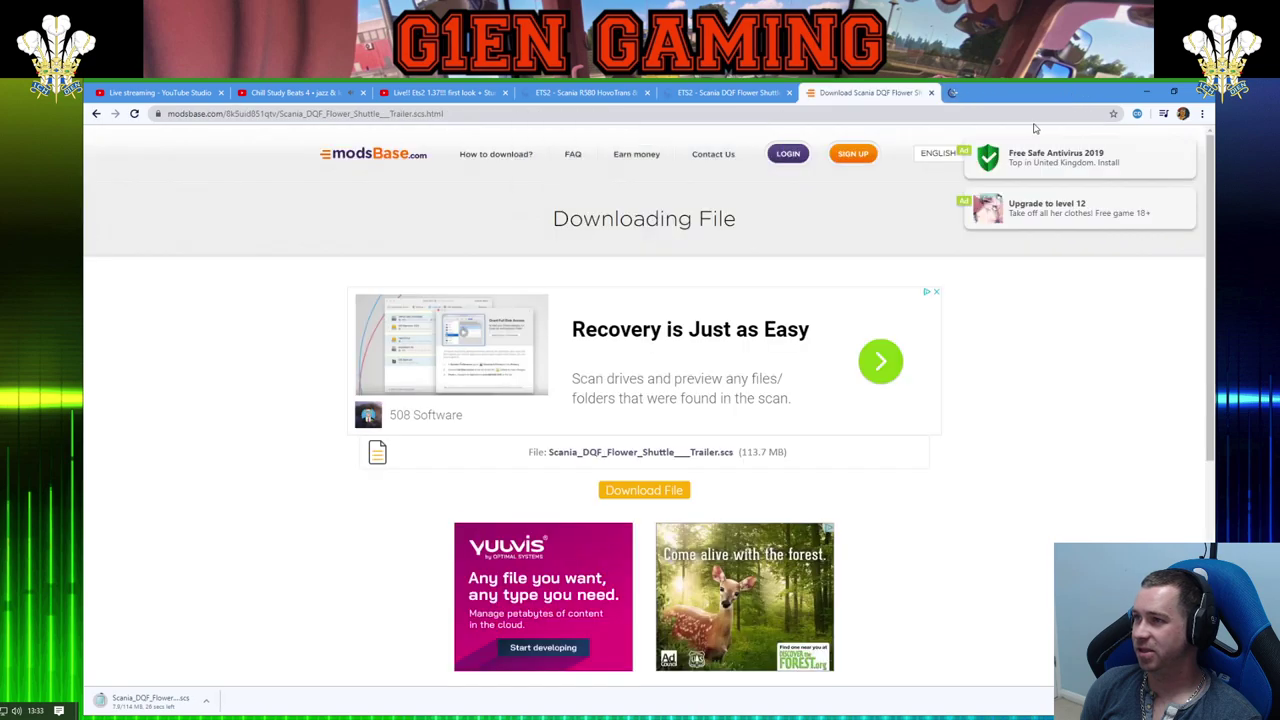
left_click(669, 490)
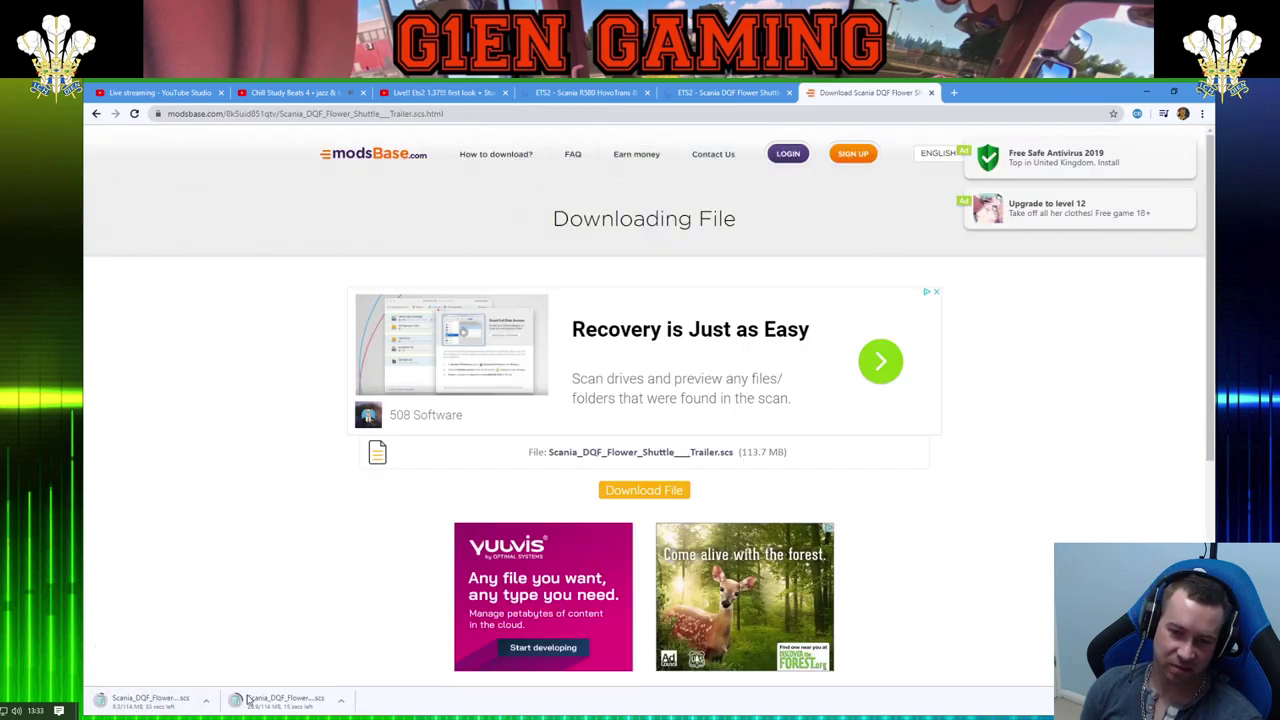
left_click(343, 705)
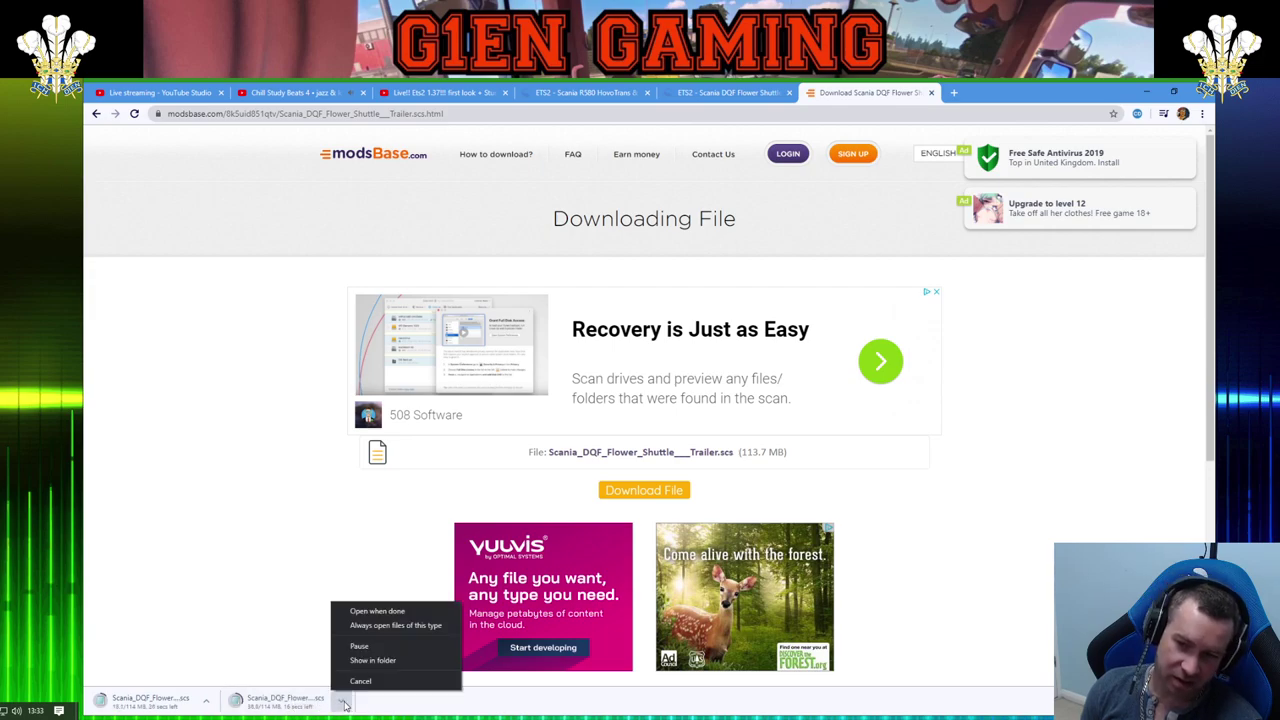
left_click(360, 684)
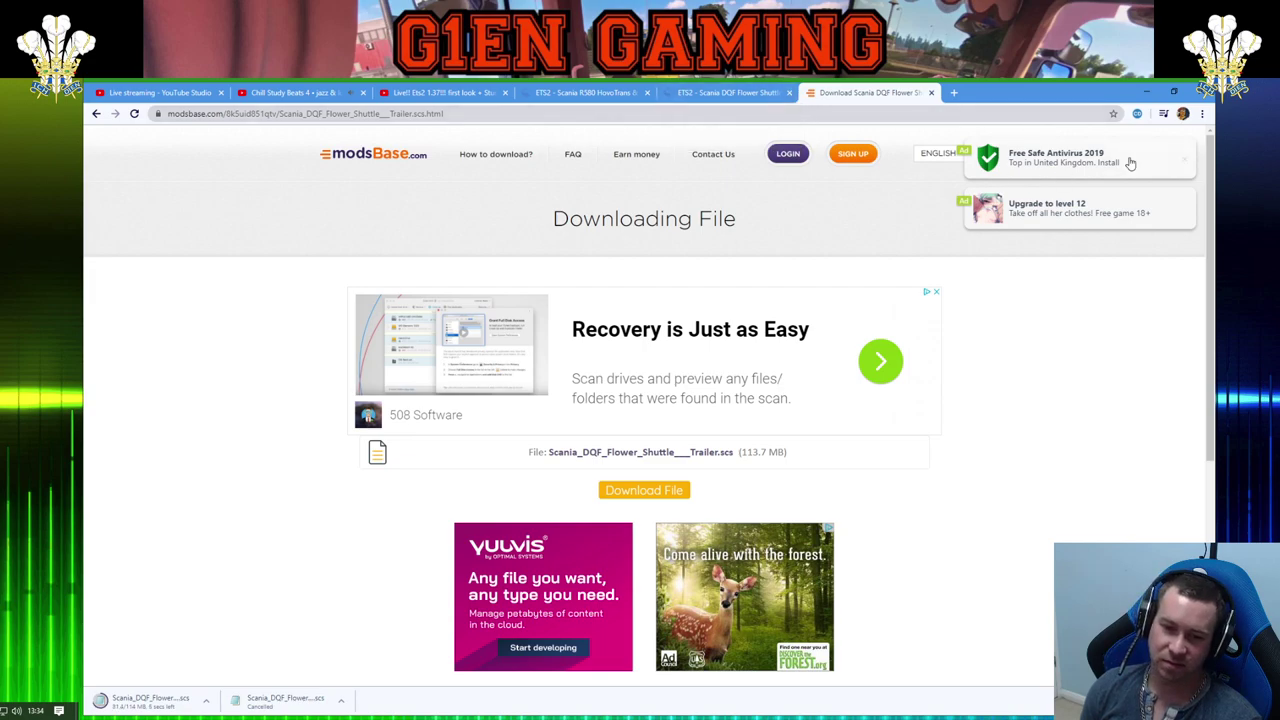
left_click(1174, 92)
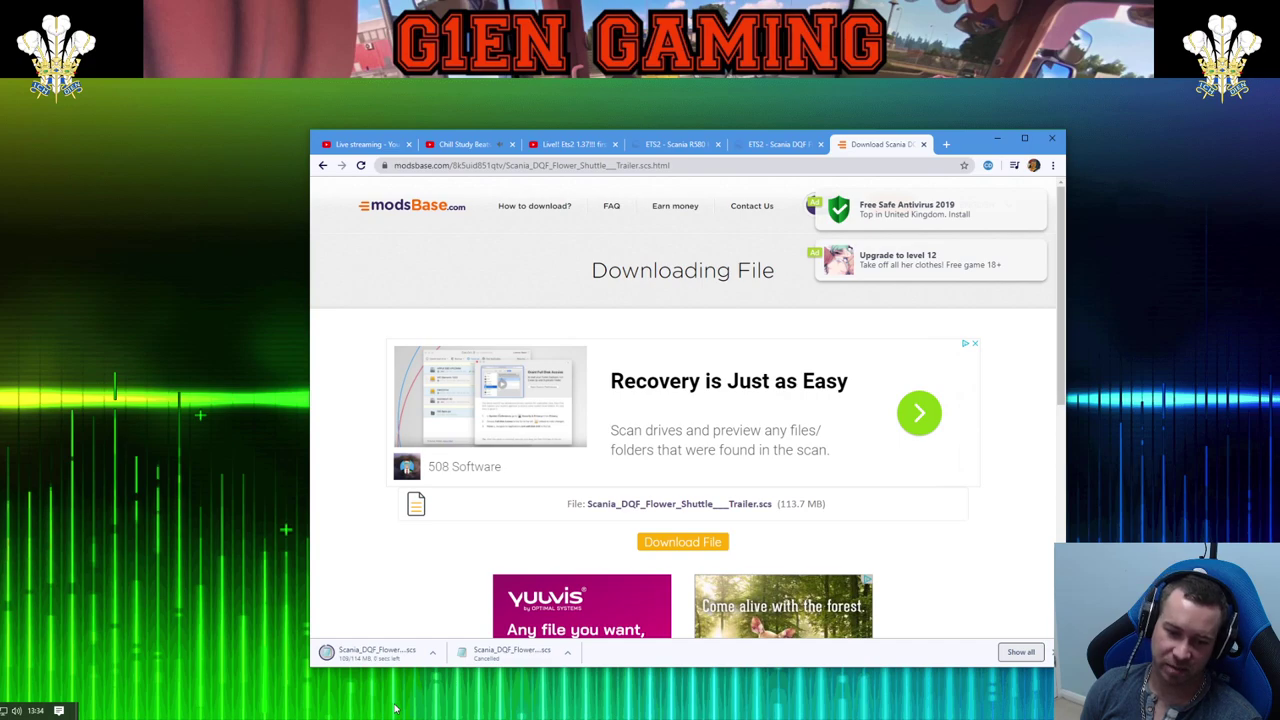
left_click(366, 660)
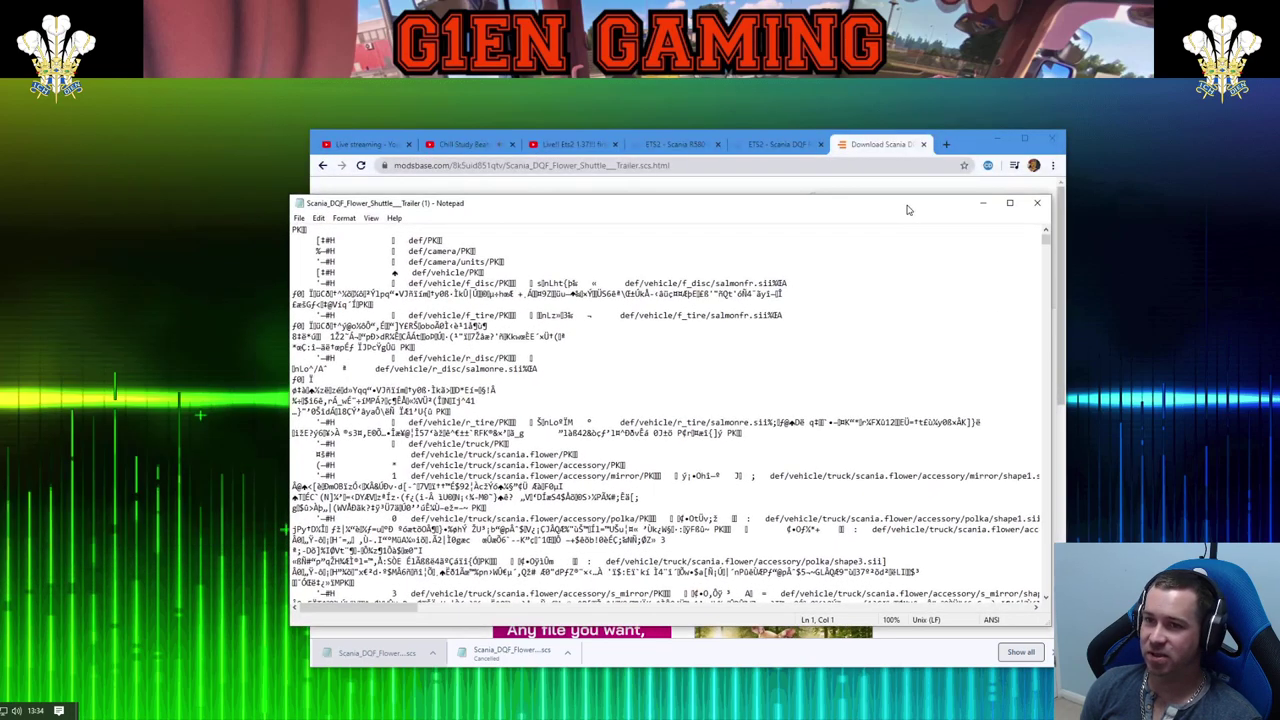
left_click(1036, 204)
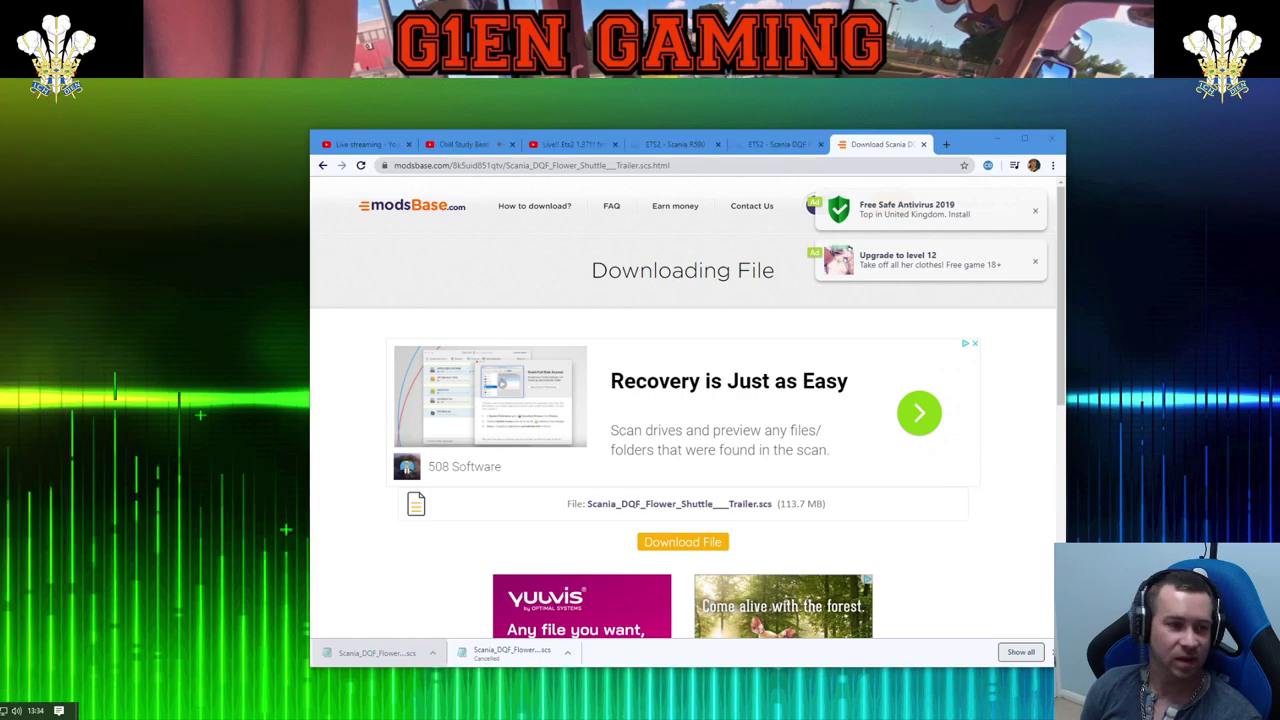
Drag Scania_DQF_Flower_Shuttle___Trailer (1).scs from Downloads onto the desktop, then close Explorer
key("super+e")
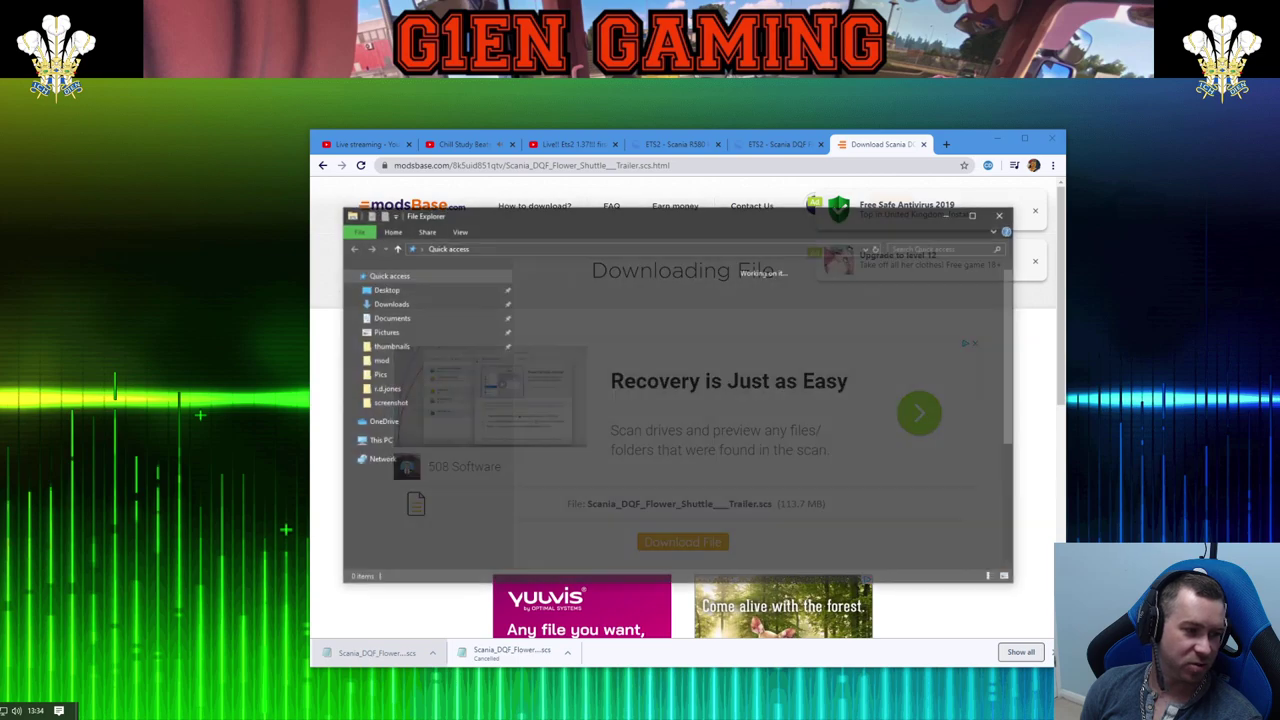
left_click(412, 304)
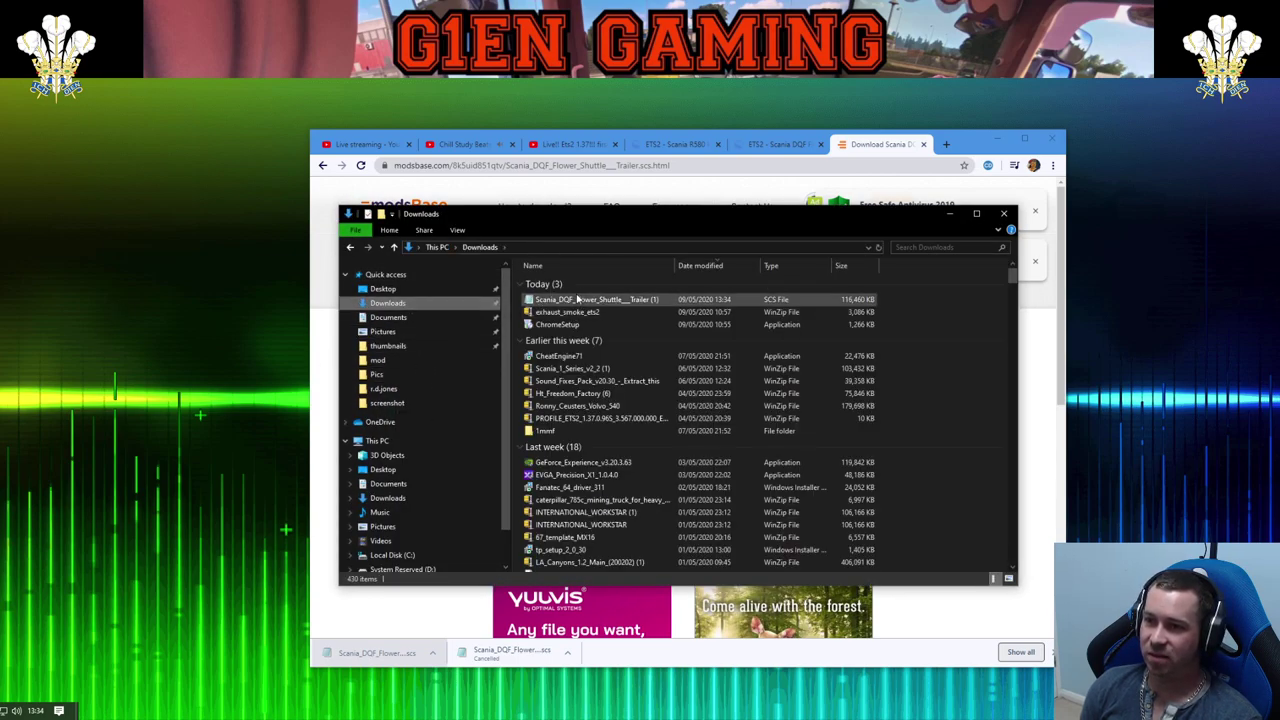
left_click_drag(619, 213, 618, 246)
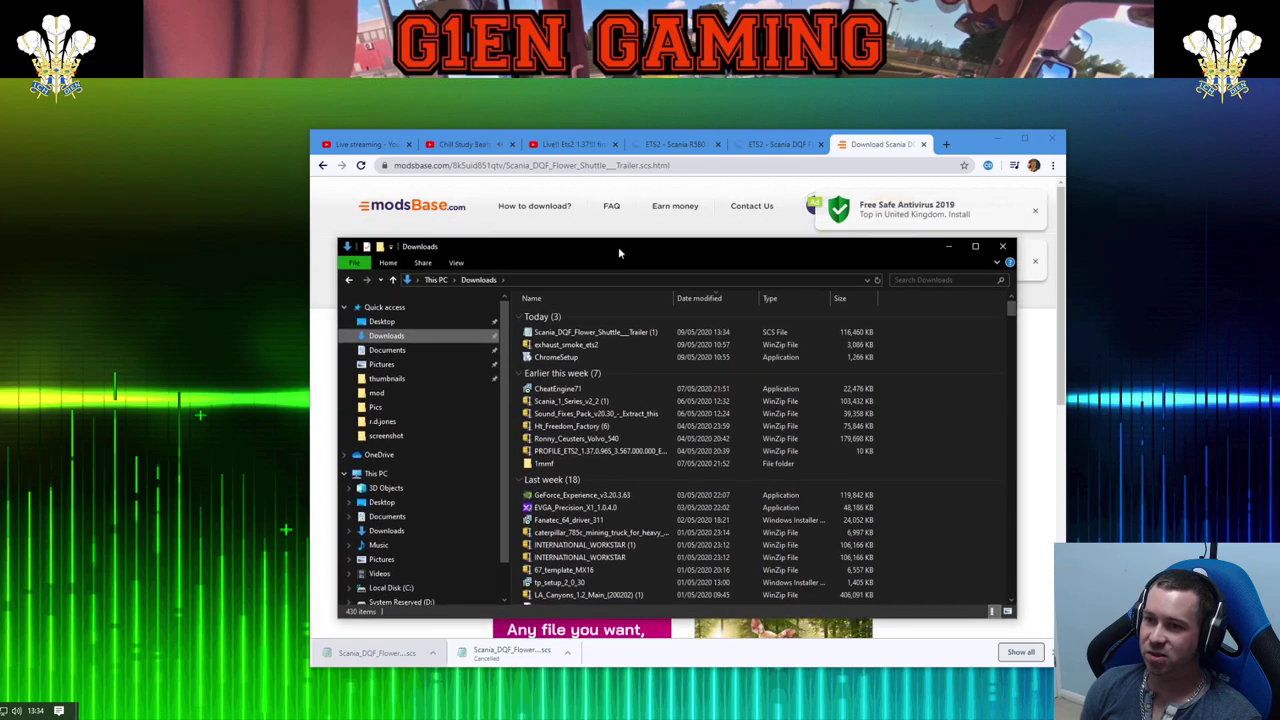
left_click(578, 336)
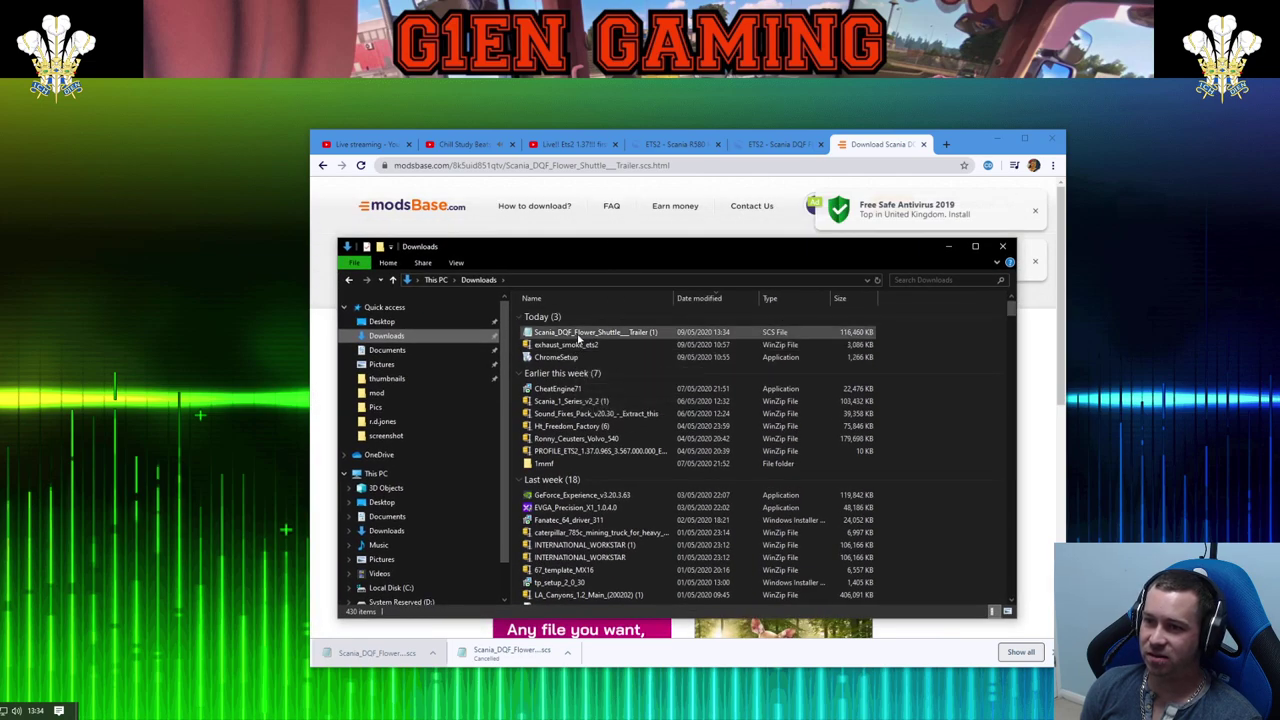
left_click(580, 337)
left_click_drag(618, 340, 1115, 173)
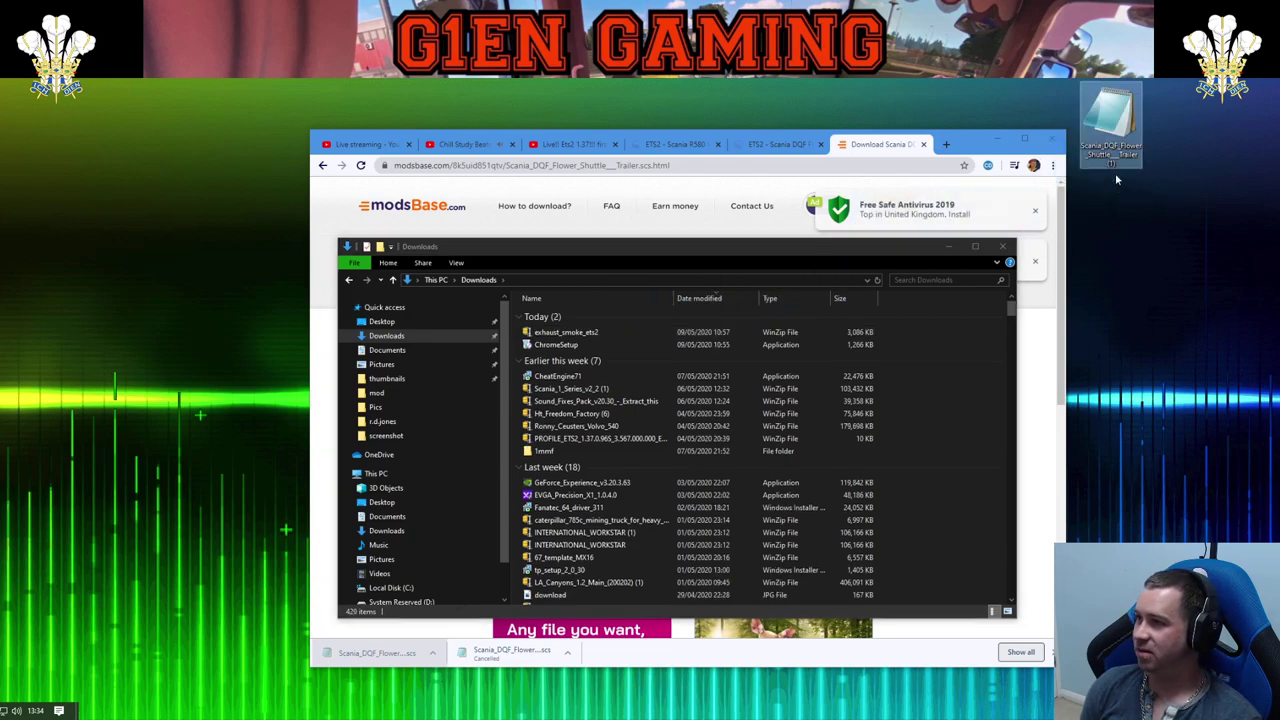
left_click(994, 146)
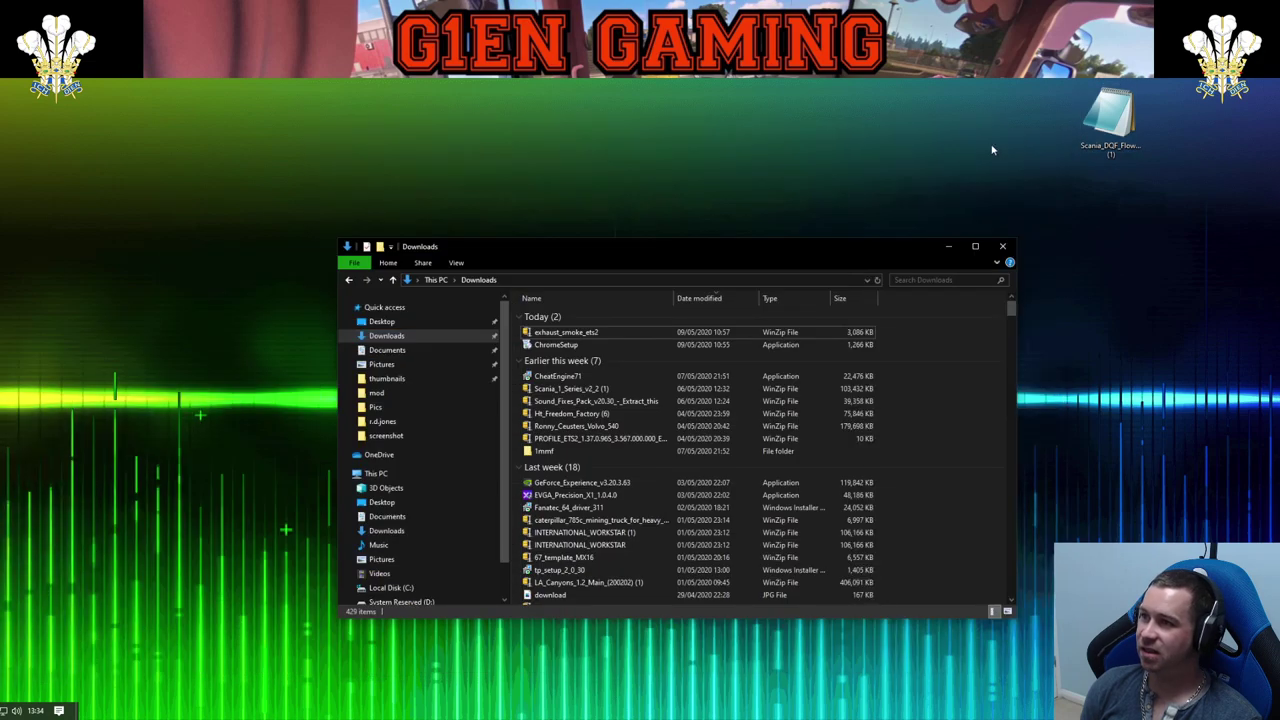
left_click(1004, 247)
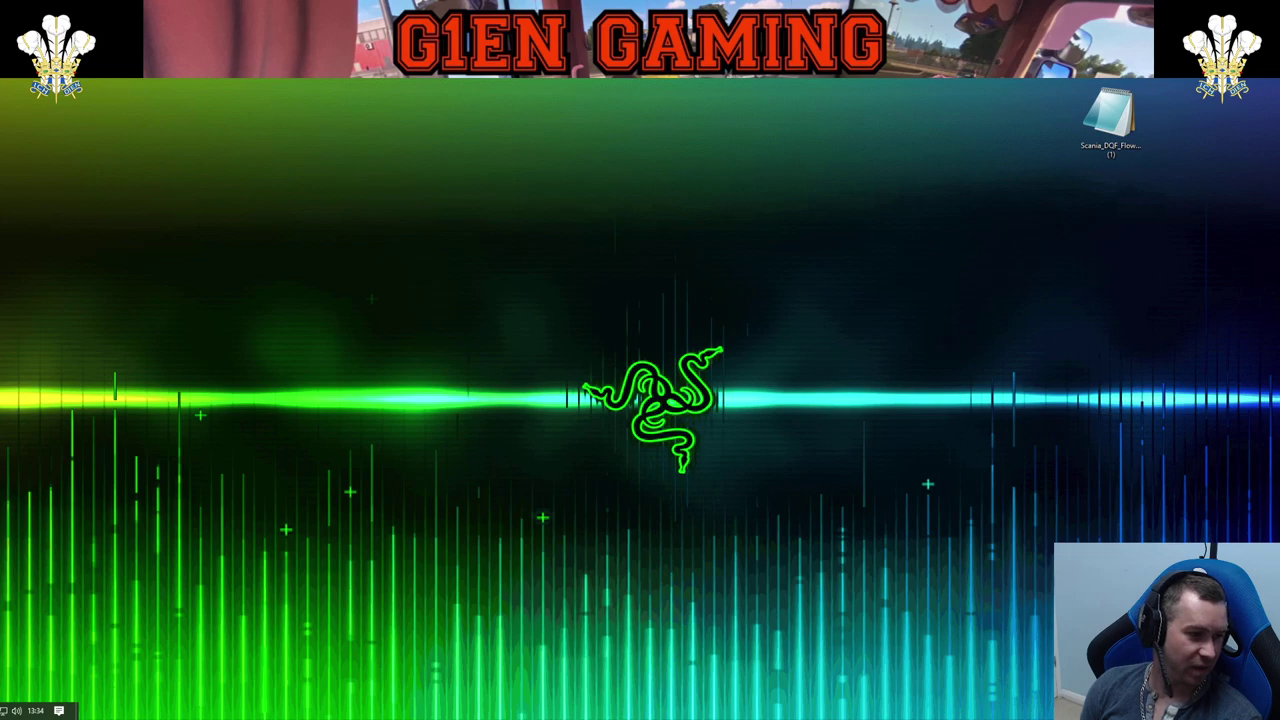
Move the desktop Scania trailer .scs into Documents > Euro Truck Simulator 2 > mod
key("super+e")
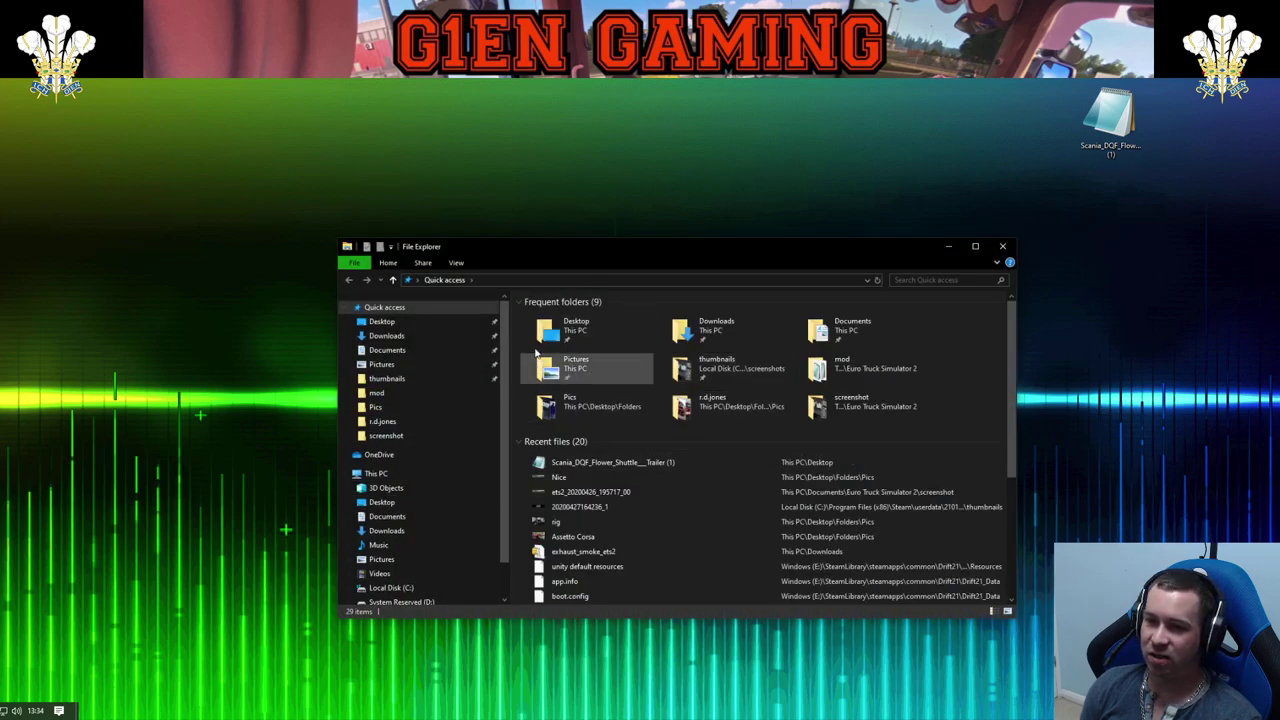
left_click(391, 352)
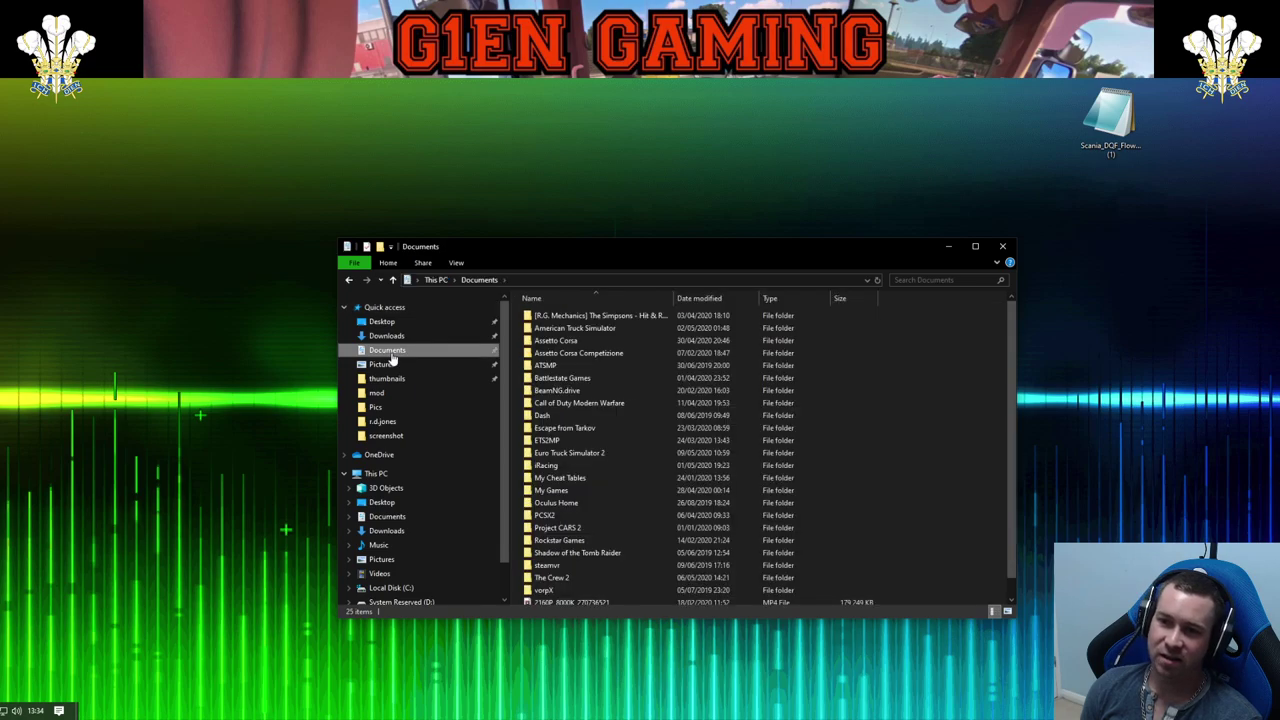
left_click(568, 456)
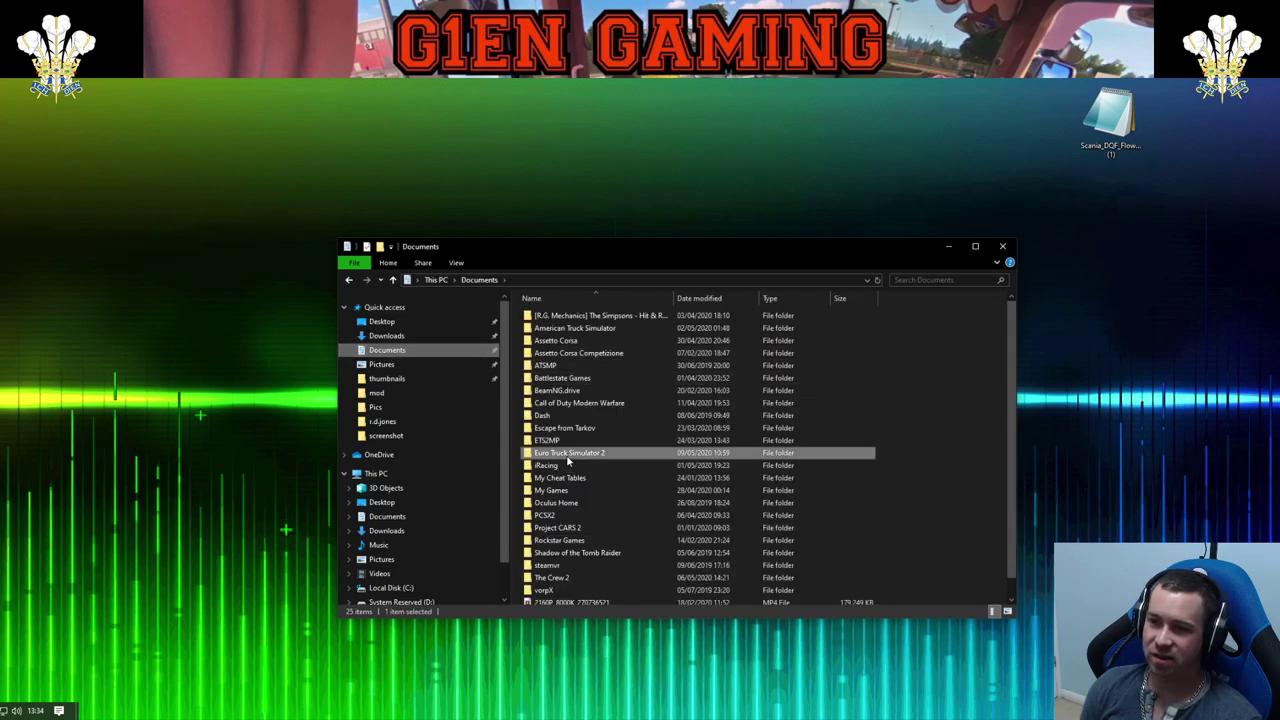
left_click(568, 456)
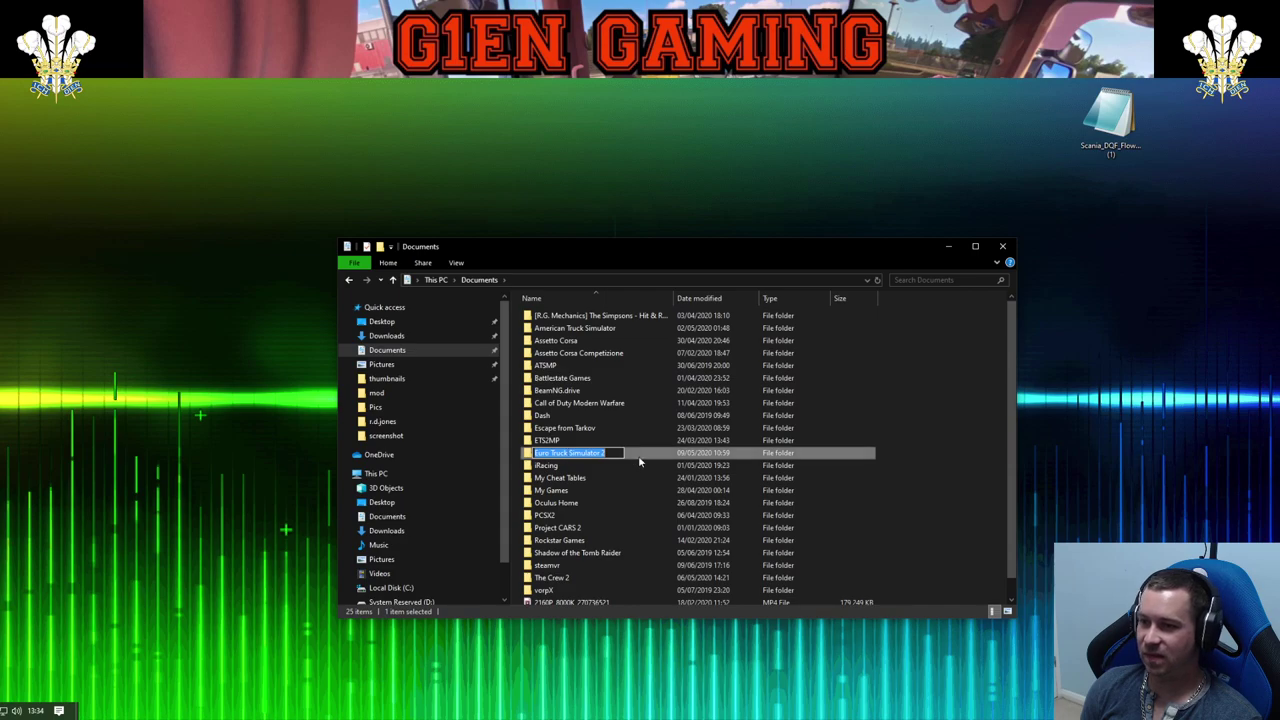
double_click(590, 456)
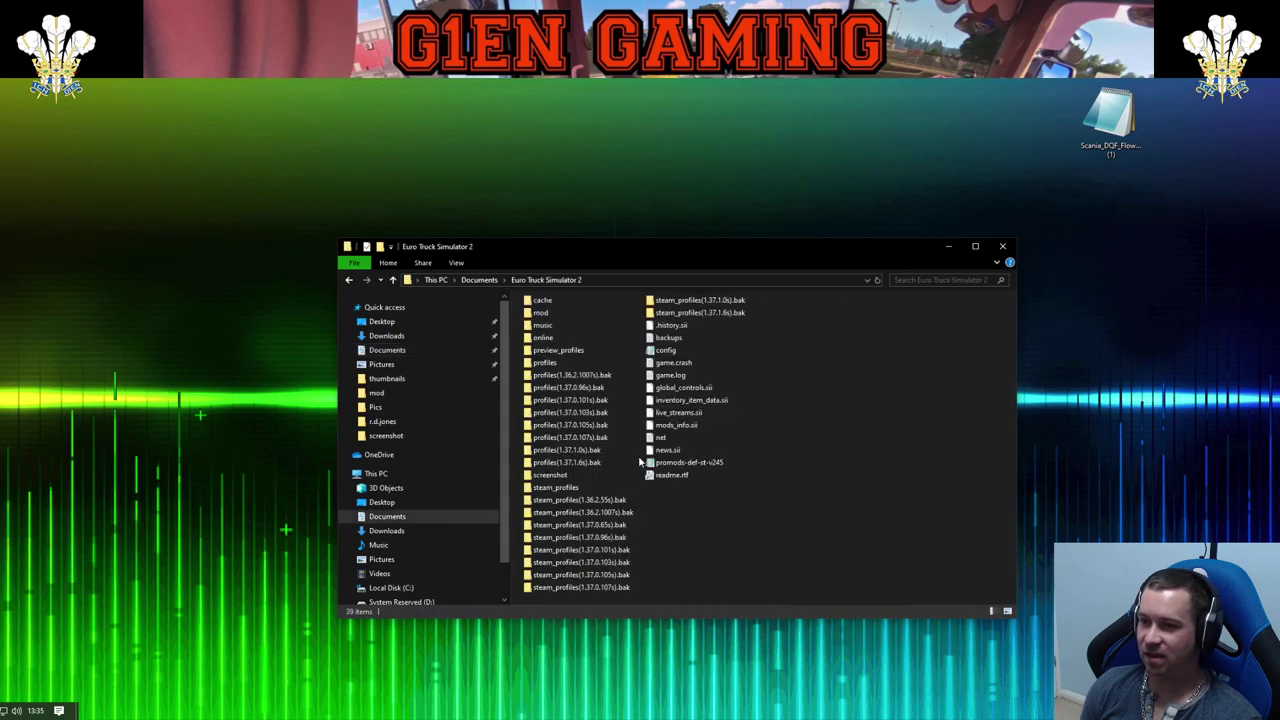
double_click(549, 312)
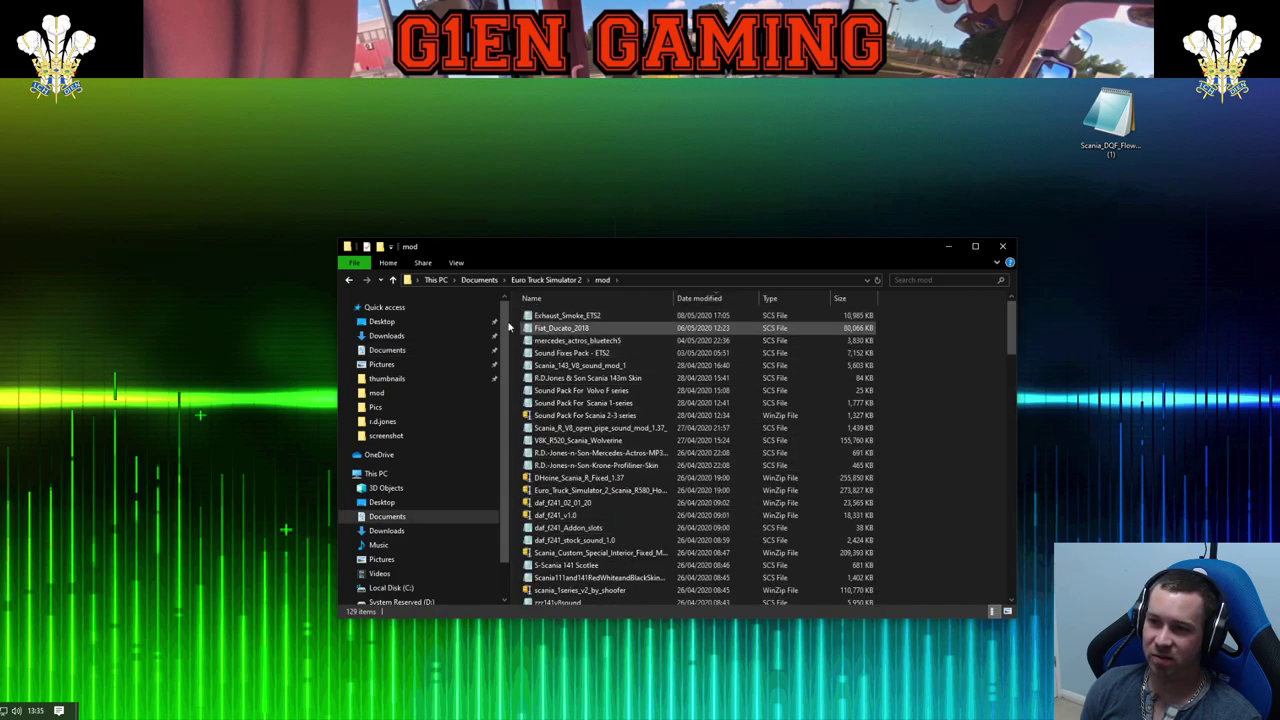
left_click(393, 281)
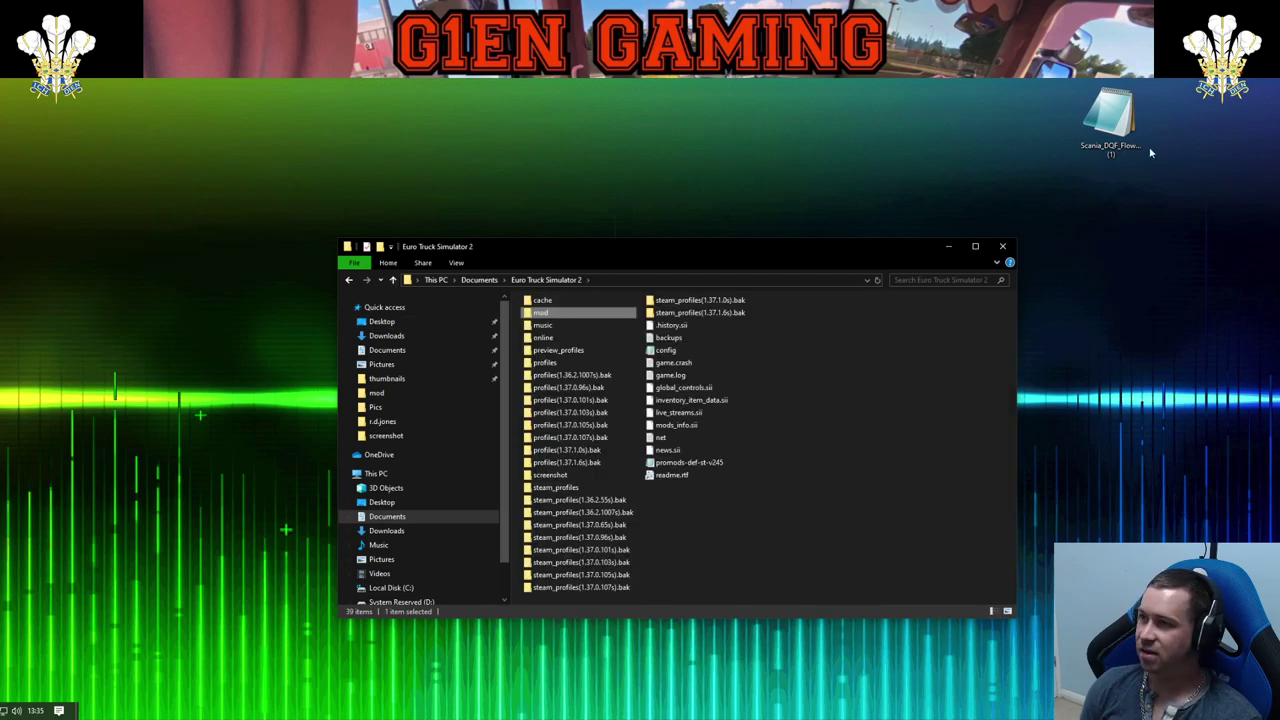
left_click_drag(579, 326, 570, 318)
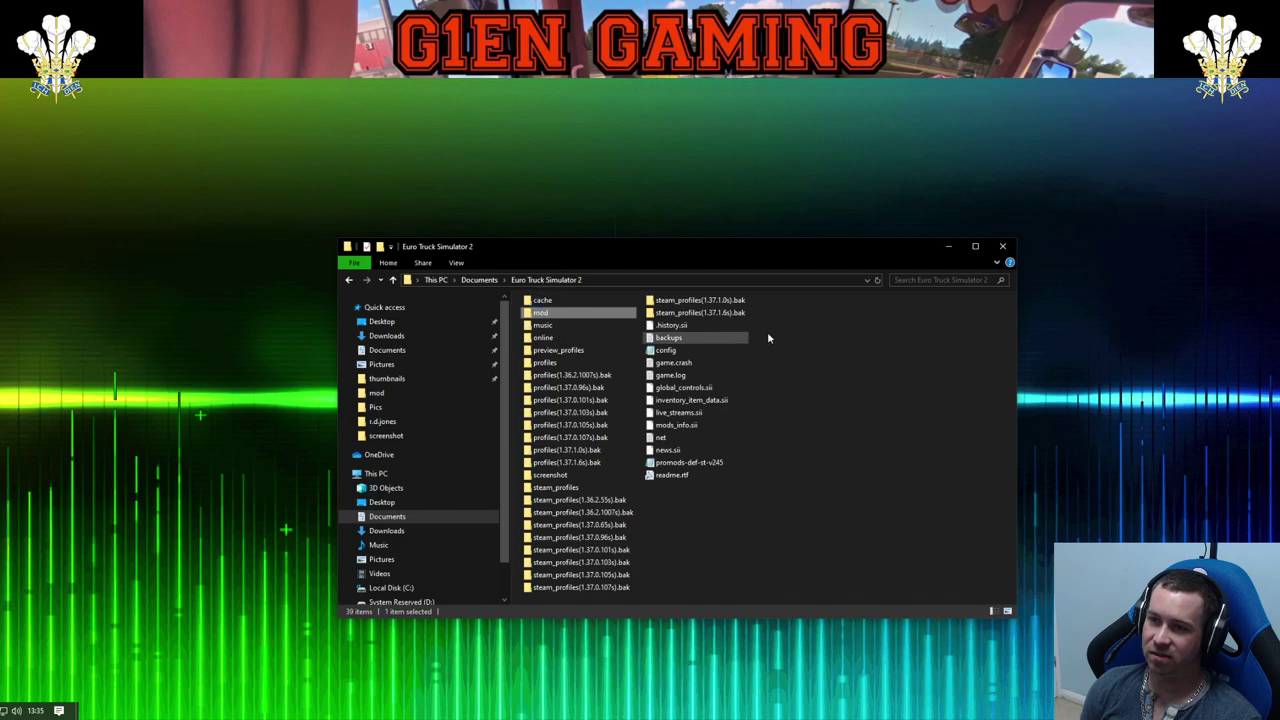
left_click(795, 336)
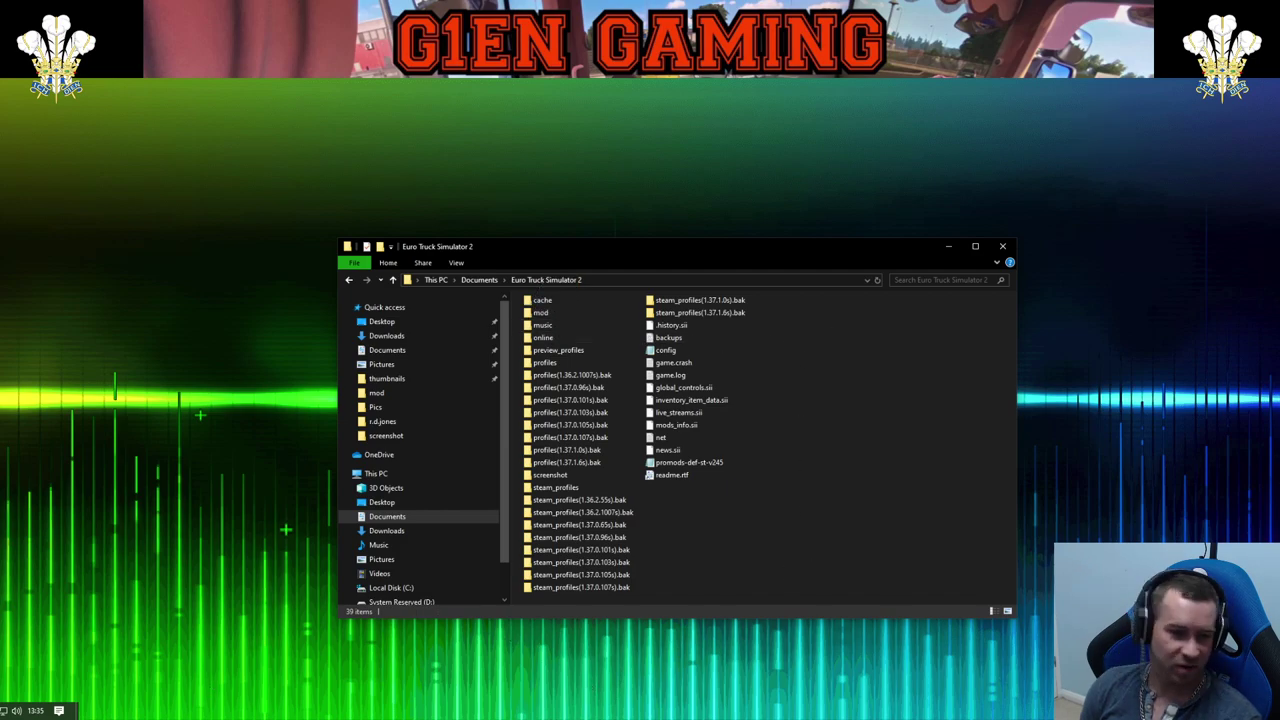
key("super+d")
key("super+d")
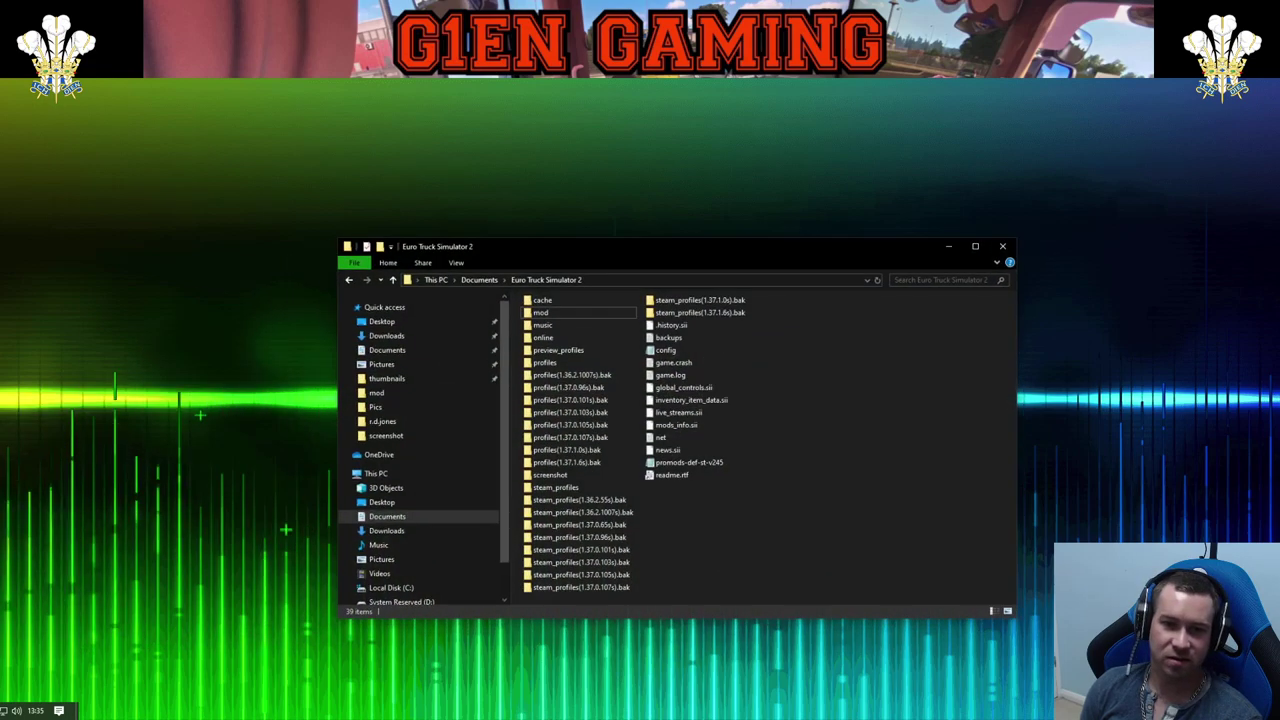
Open exhaust_smoke_ets2.7z in WinZip and extract Exhaust_Smoke_ETS2.scs onto the desktop
left_click(388, 337)
mouse_move(570, 334)
left_mouse_down()
mouse_move(546, 290)
mouse_move(568, 338)
left_mouse_up()
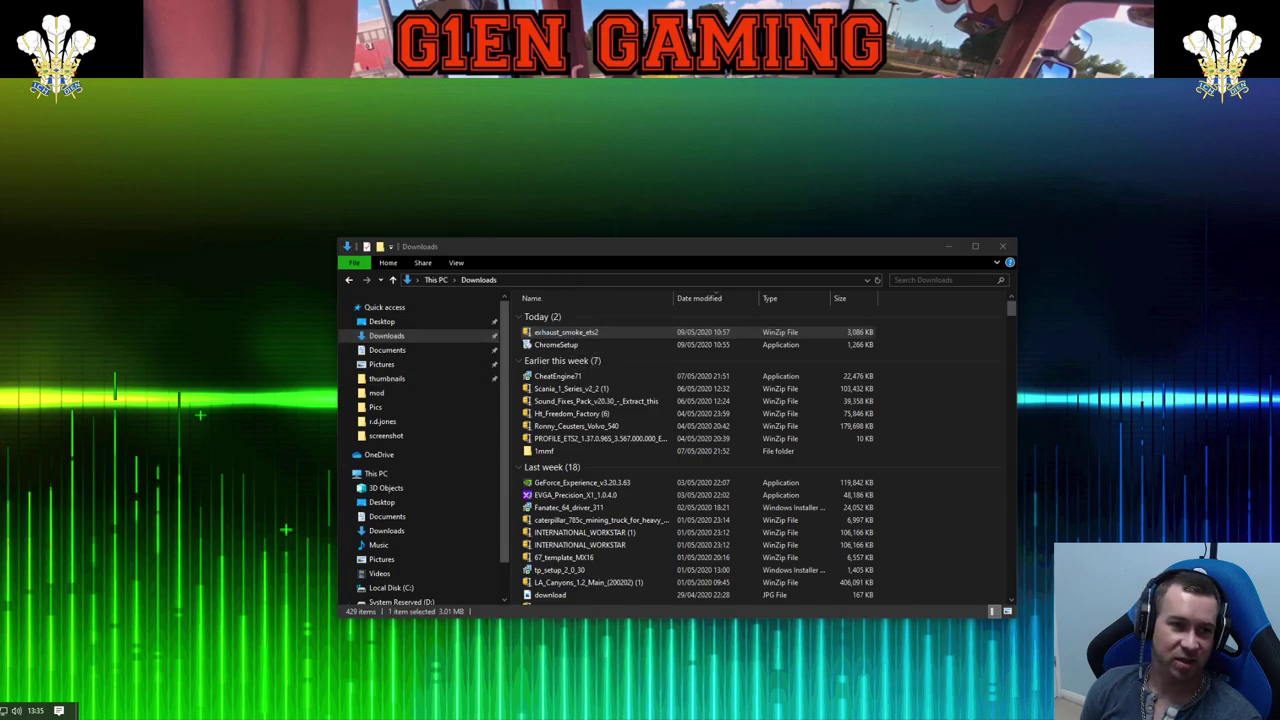
left_click_drag(0, 198, 578, 200)
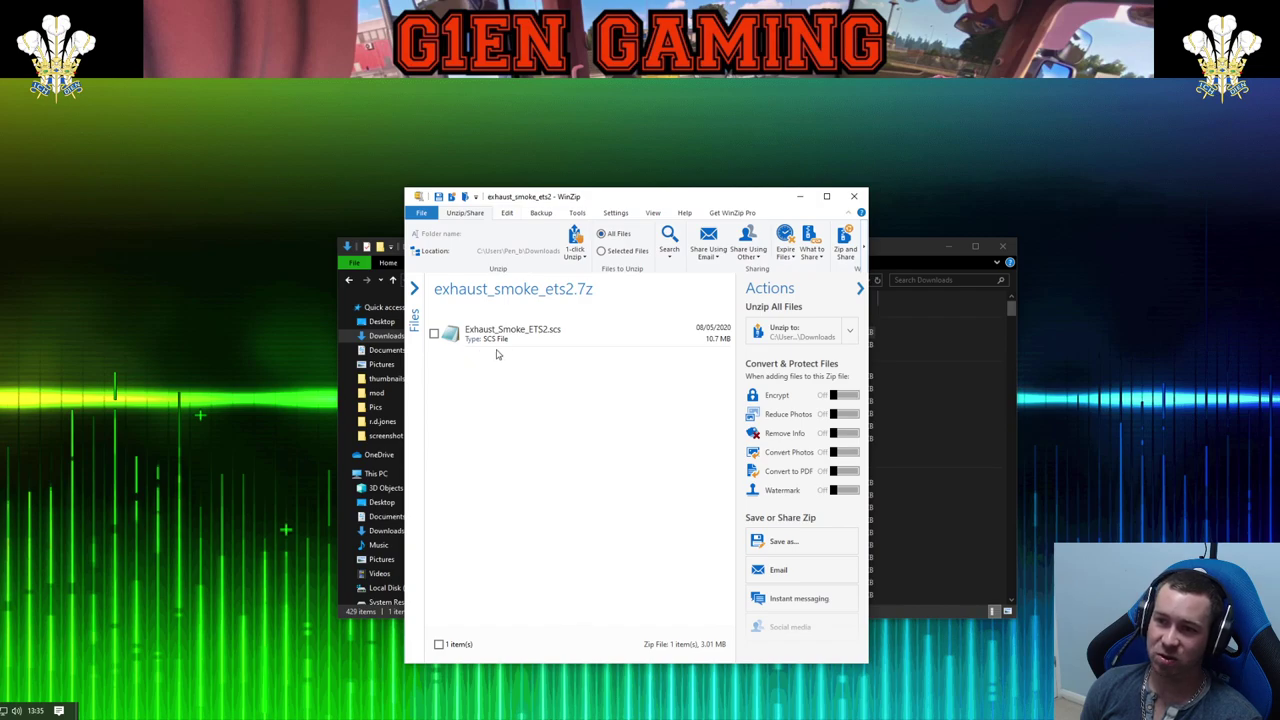
left_click_drag(629, 190, 865, 214)
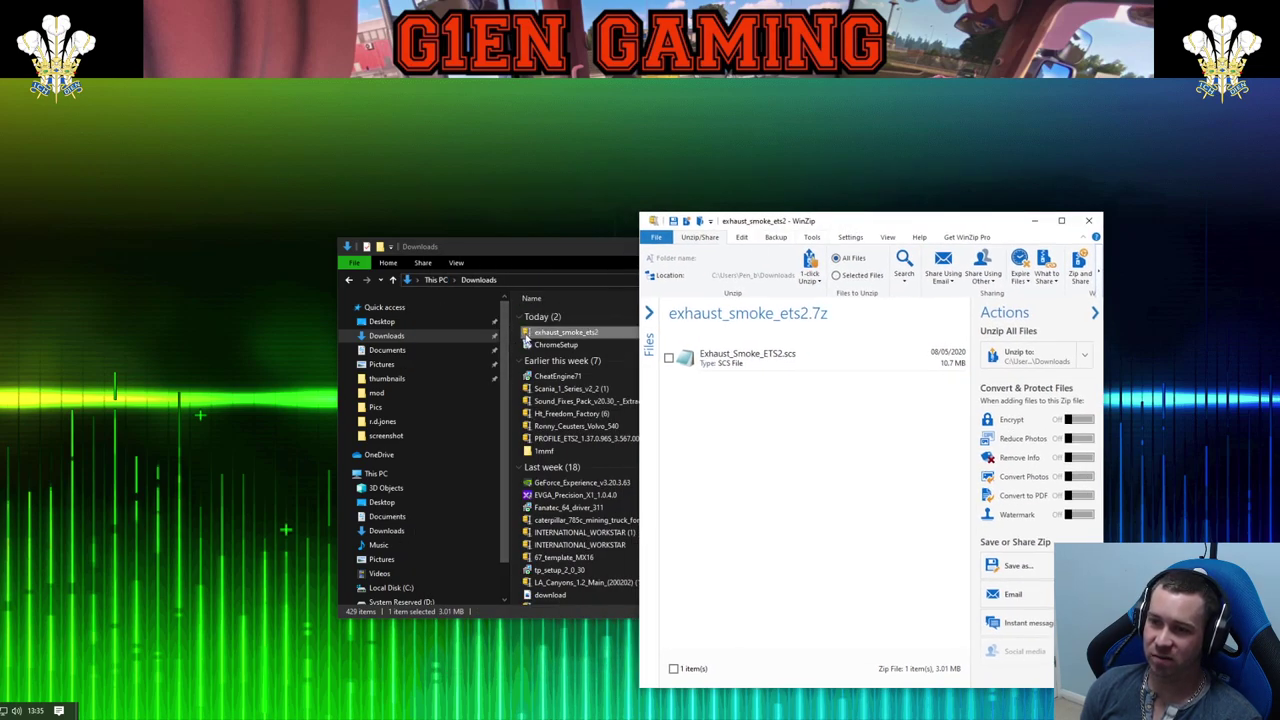
left_click(745, 366)
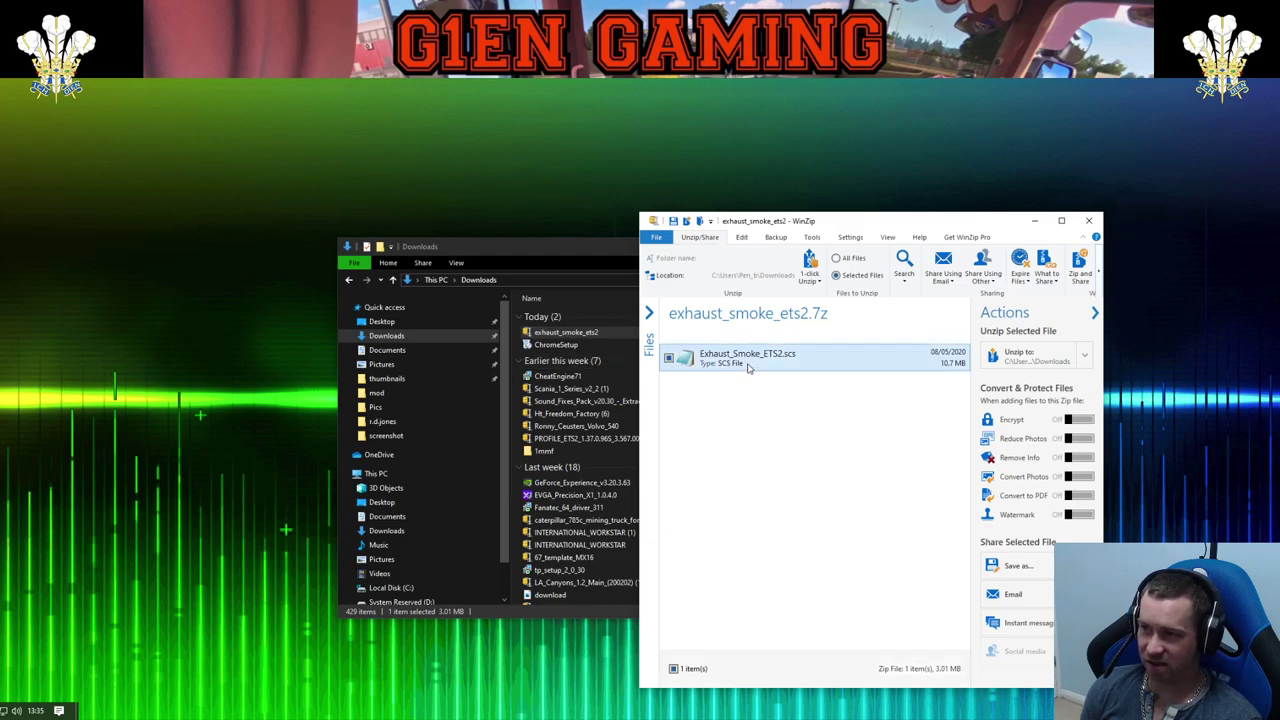
left_click_drag(750, 367, 380, 166)
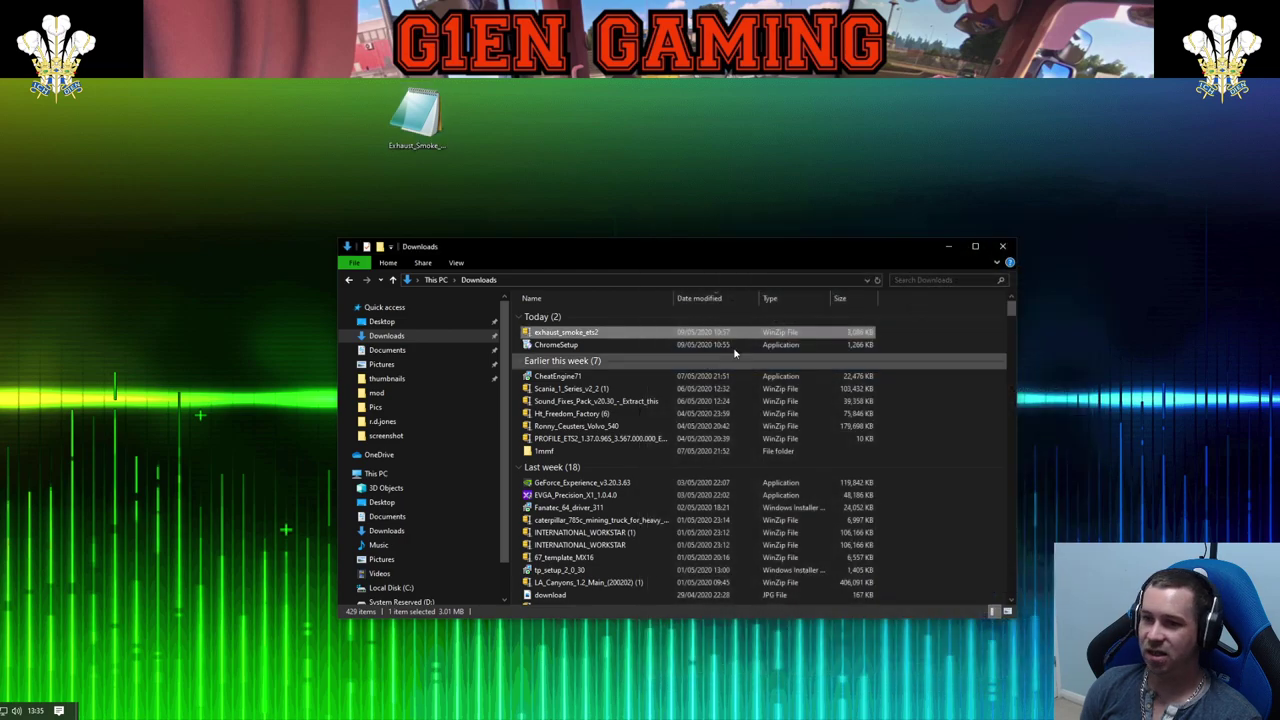
Delete the extracted Exhaust_Smoke_ETS2.scs from the desktop and minimize the Downloads window
left_click(420, 145)
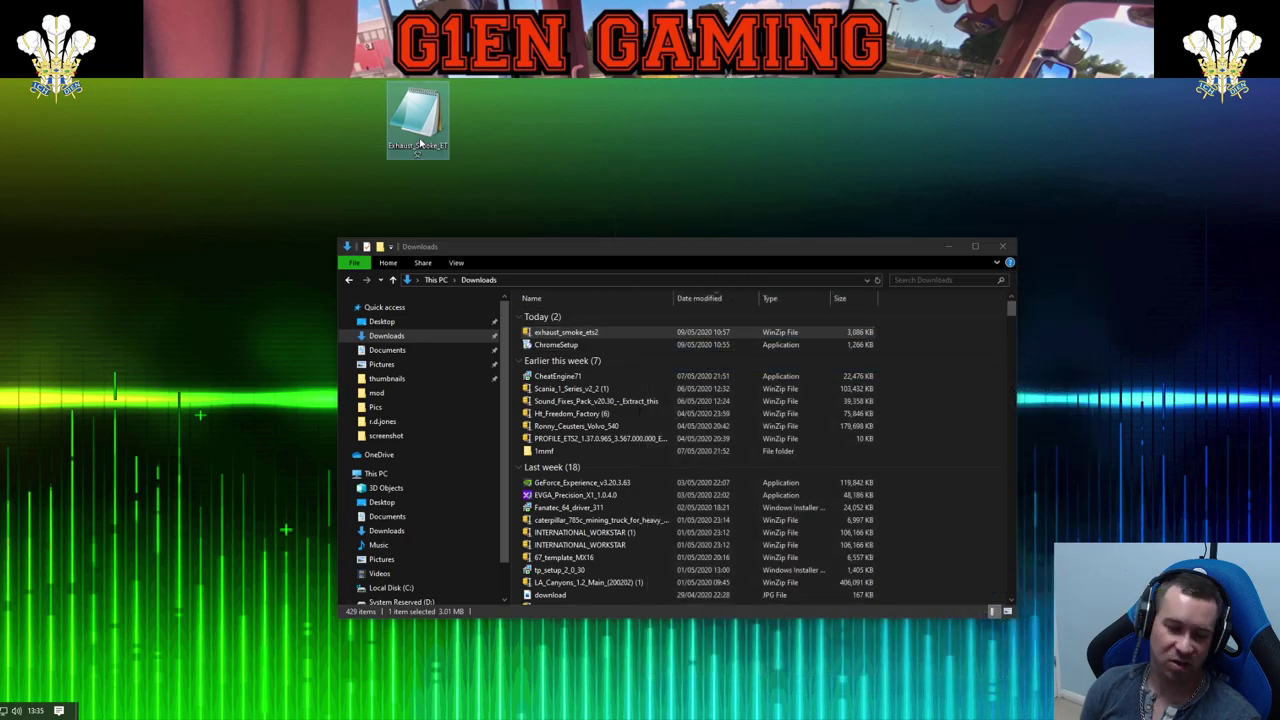
key("Delete")
left_click(947, 246)
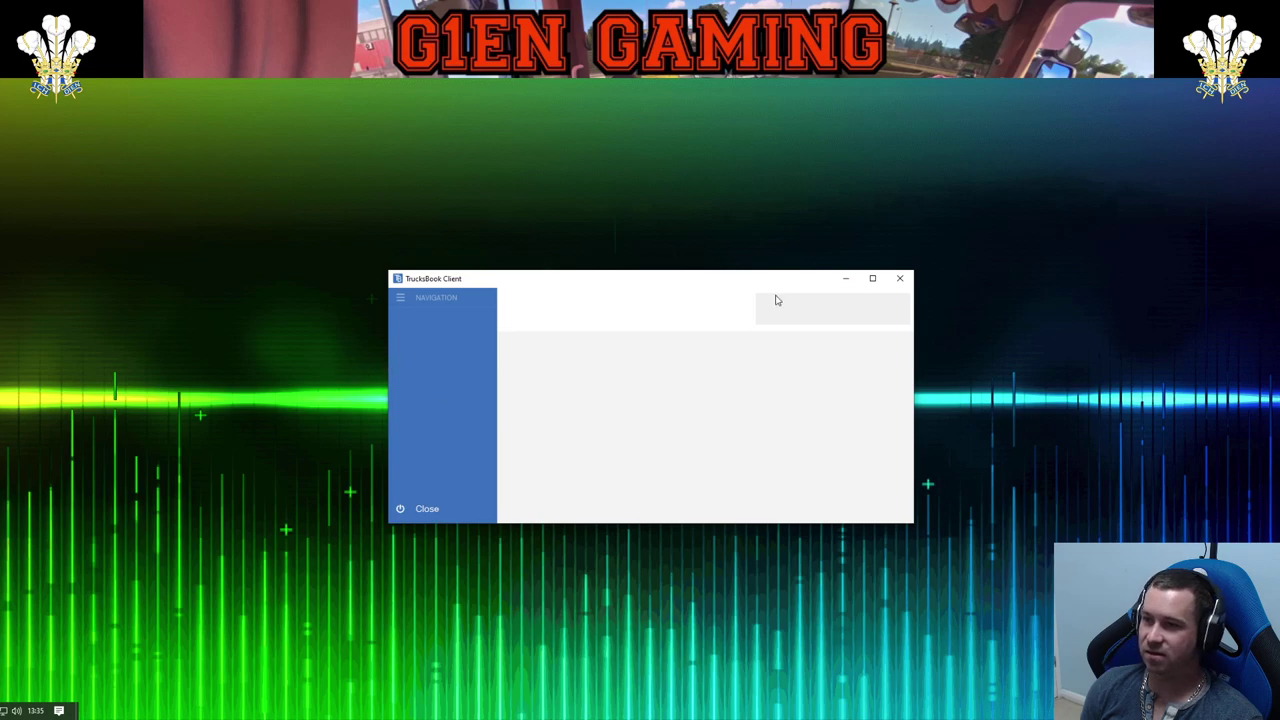
Run ETS2 from TrucksBook Client and minimize the client window
left_click(535, 310)
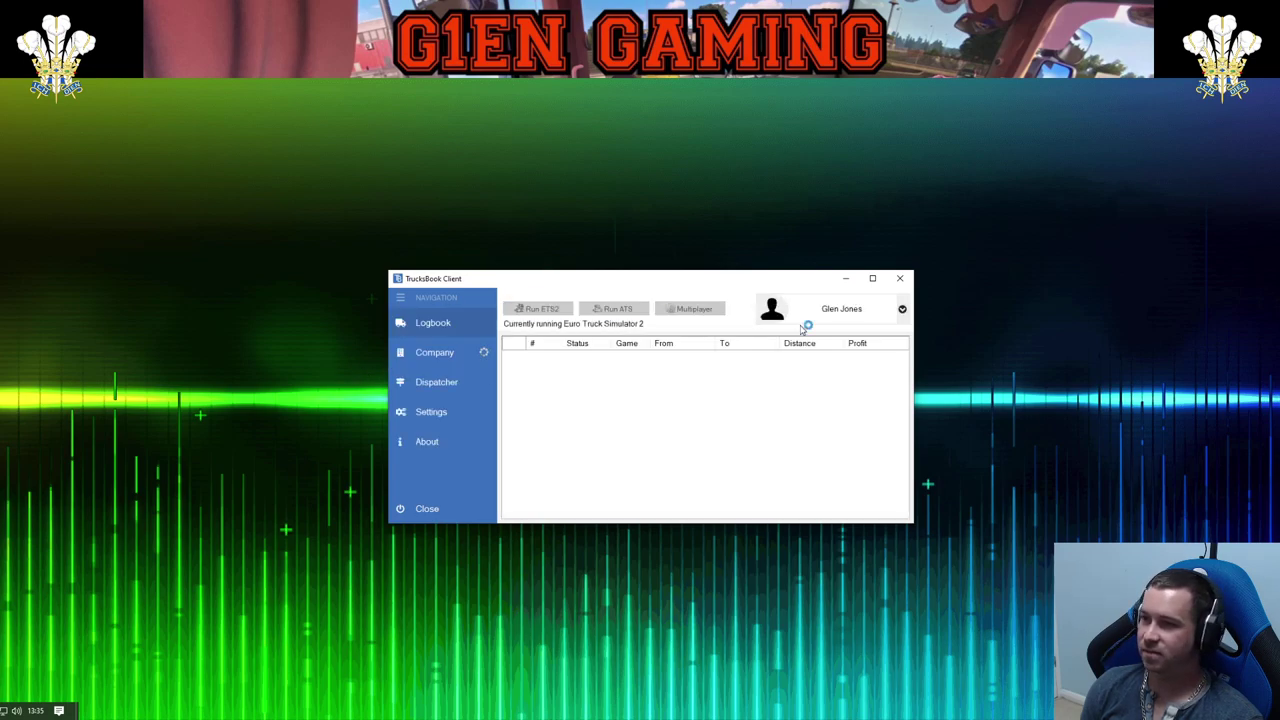
left_click(848, 279)
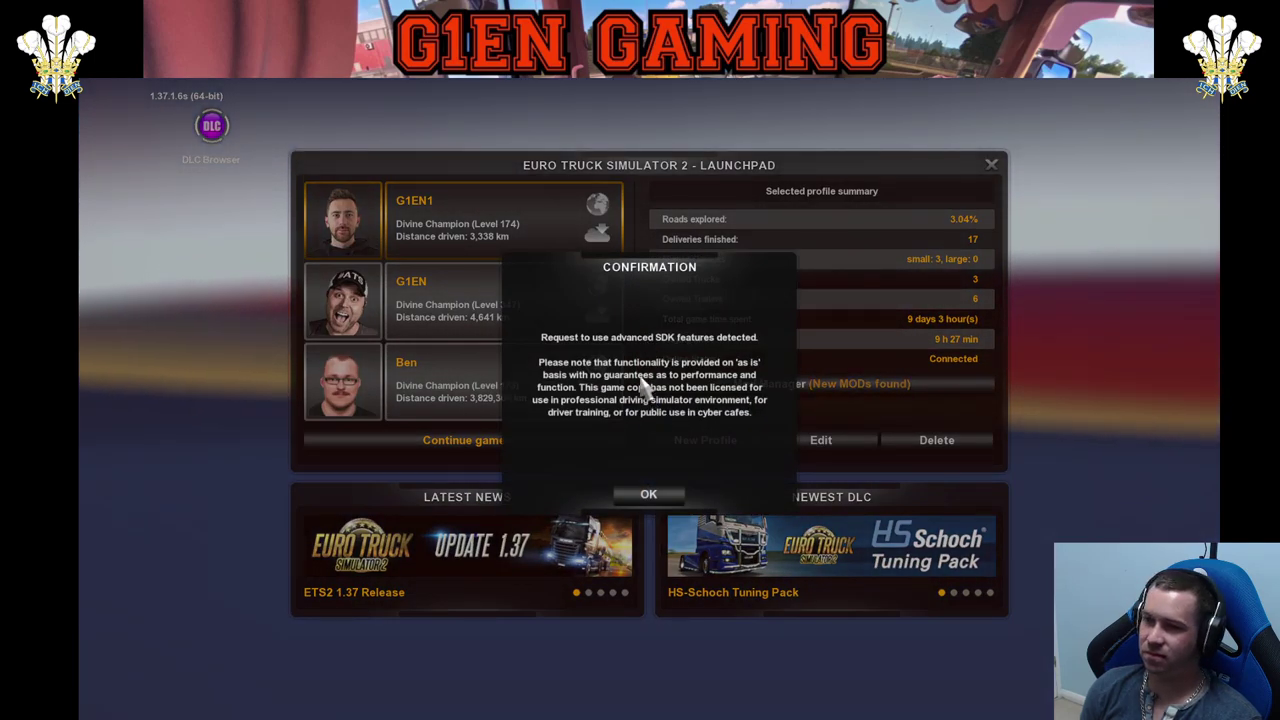
Dismiss the SDK notice and activate Scania DQF Flower Shuttle + Trailer in Mod Manager
left_click(648, 494)
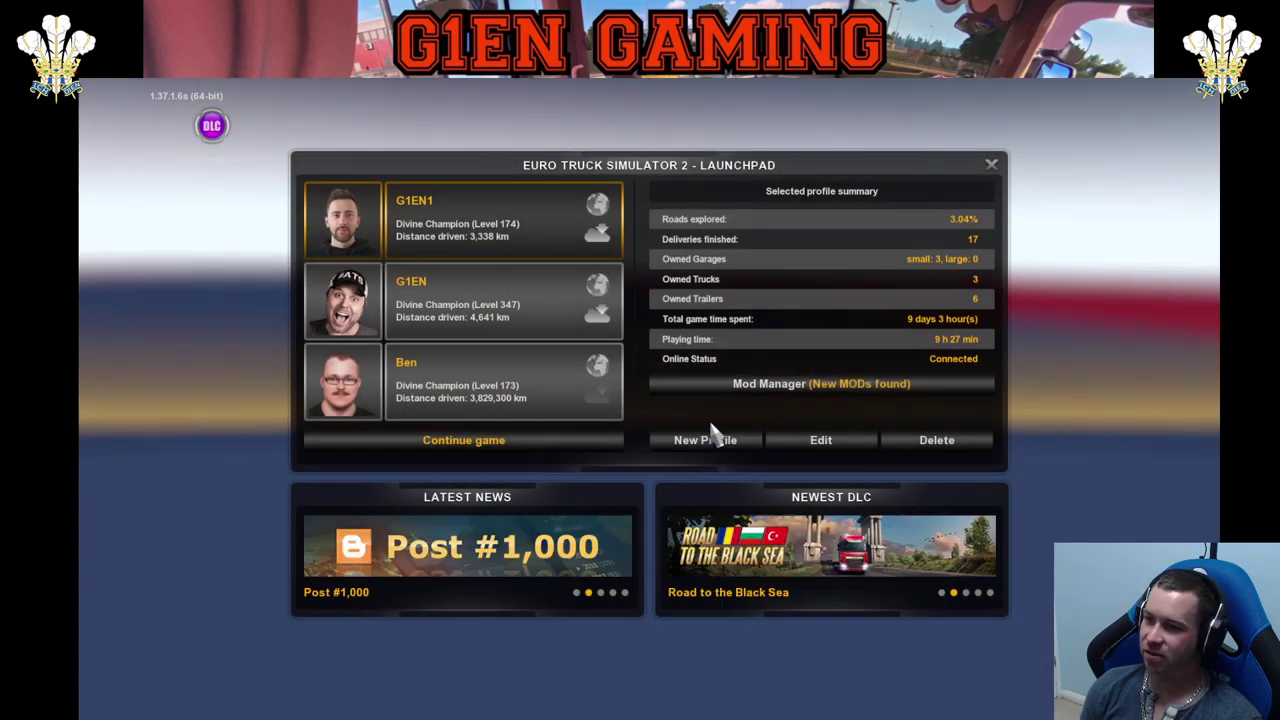
left_click(811, 390)
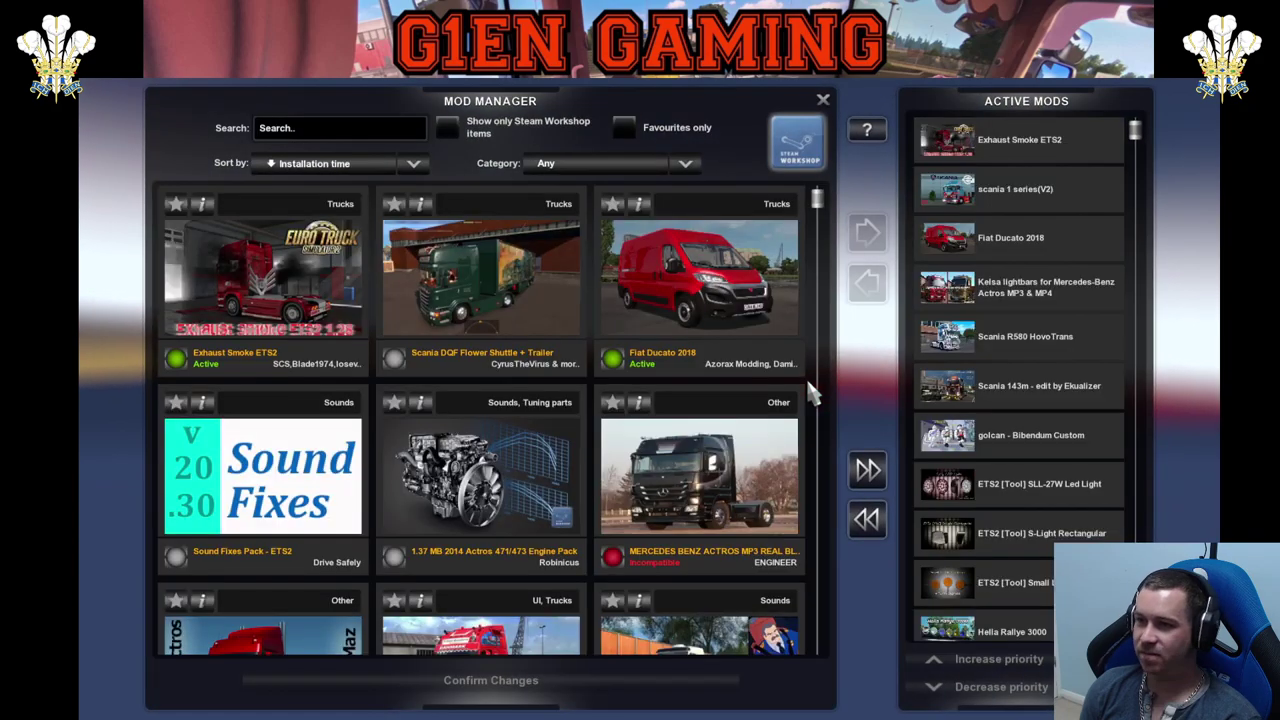
double_click(460, 306)
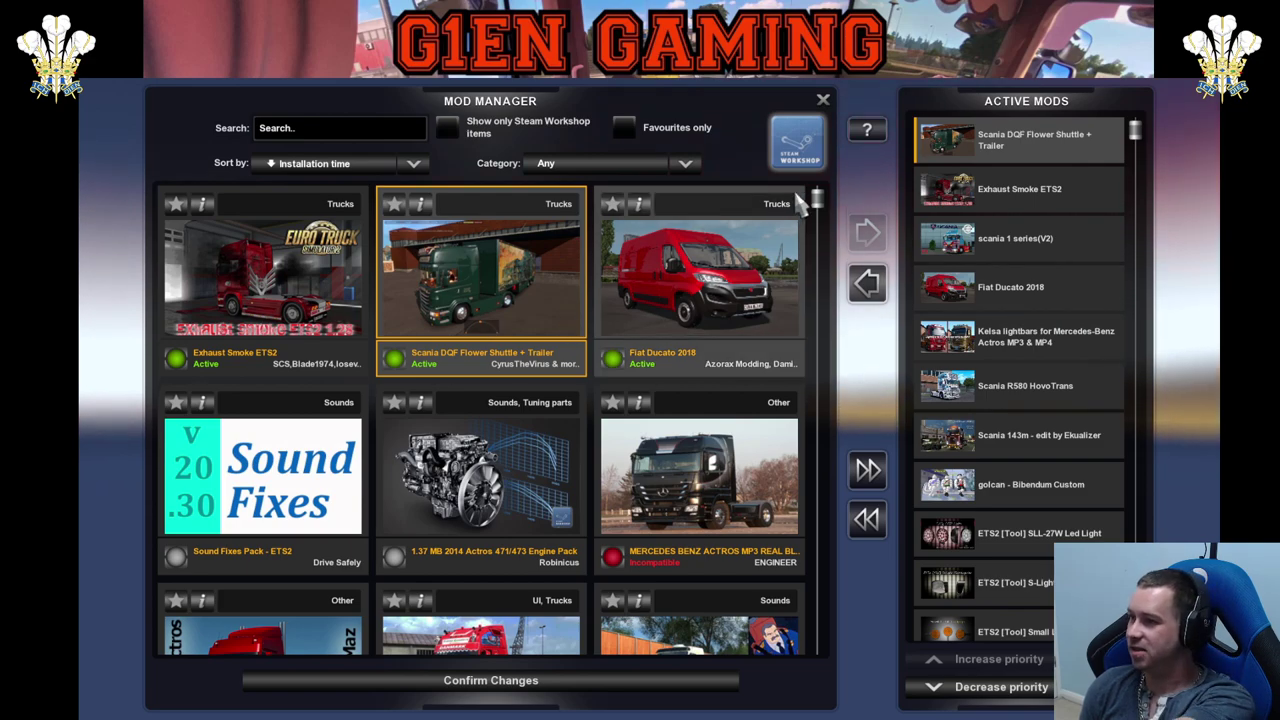
scroll(1005, 420, "down", 3)
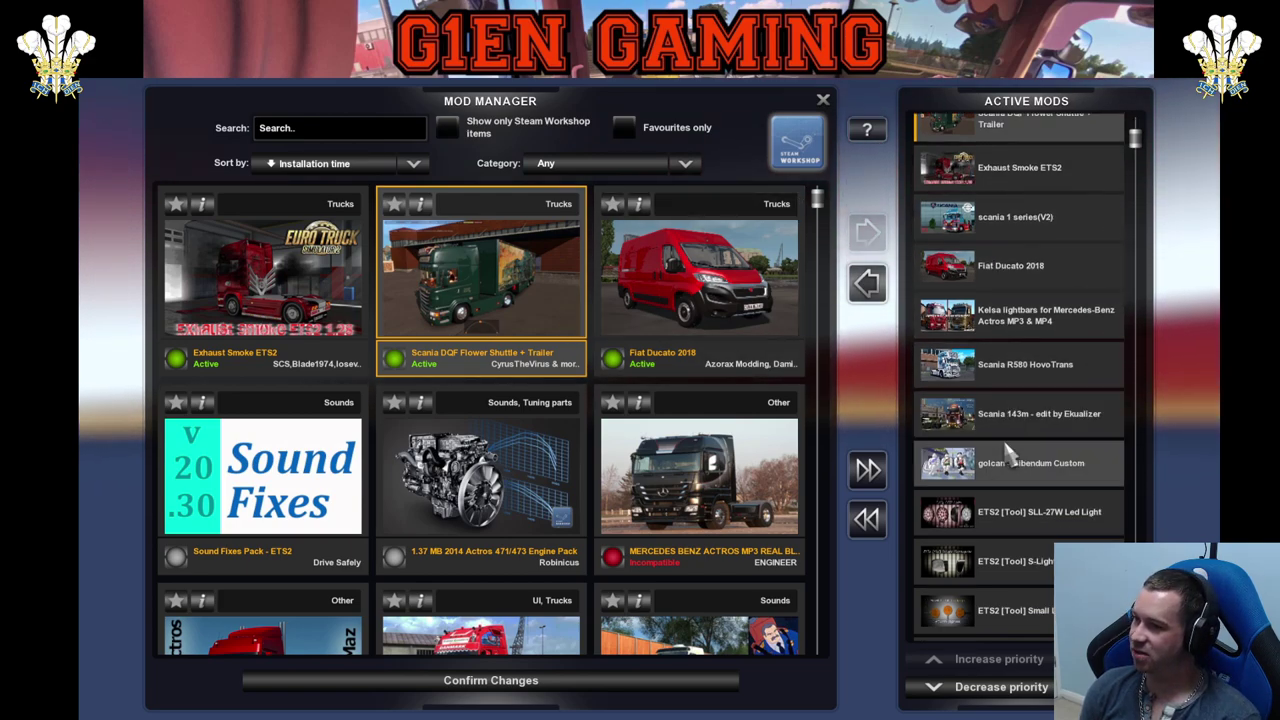
scroll(1008, 452, "down", 6)
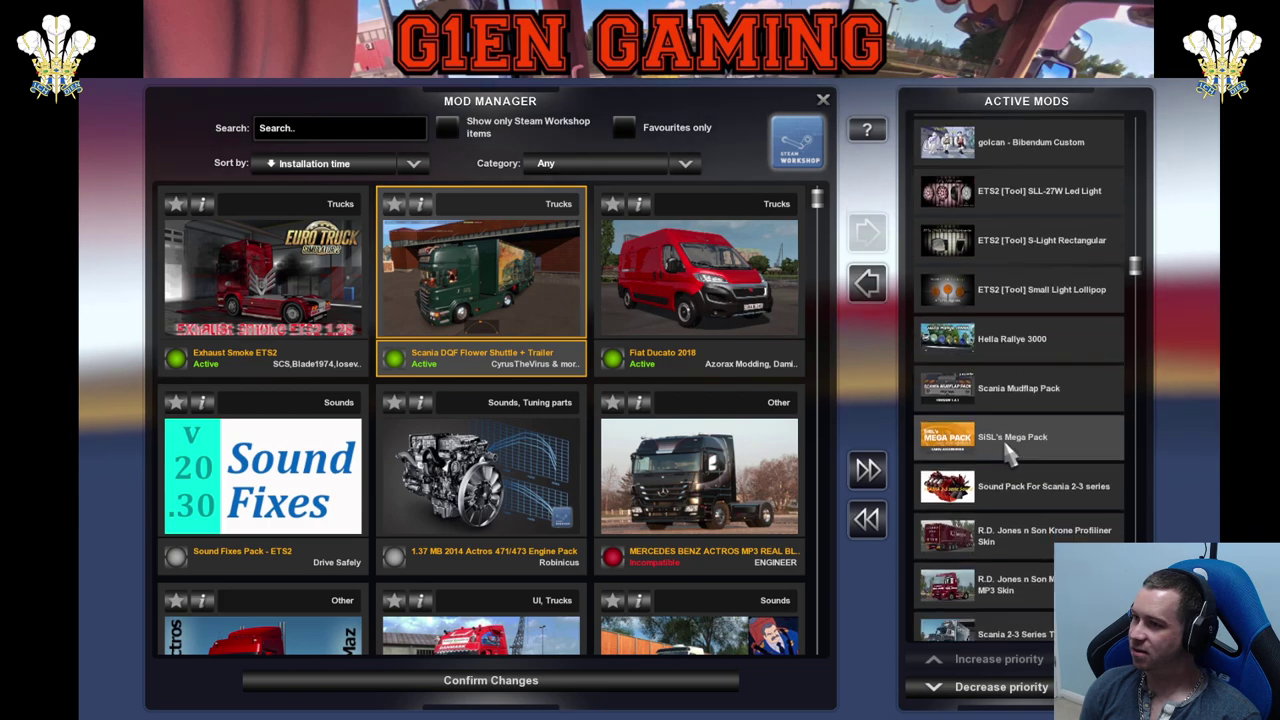
scroll(1008, 452, "down", 3)
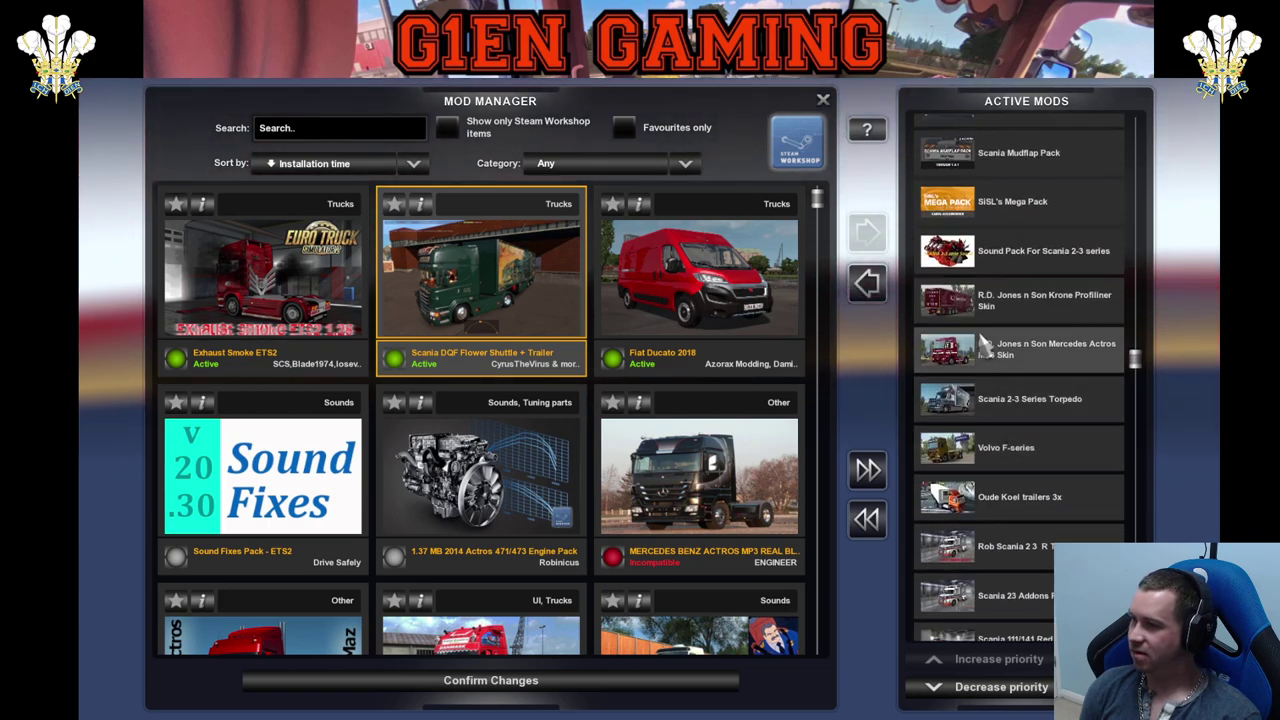
scroll(965, 351, "down", 1)
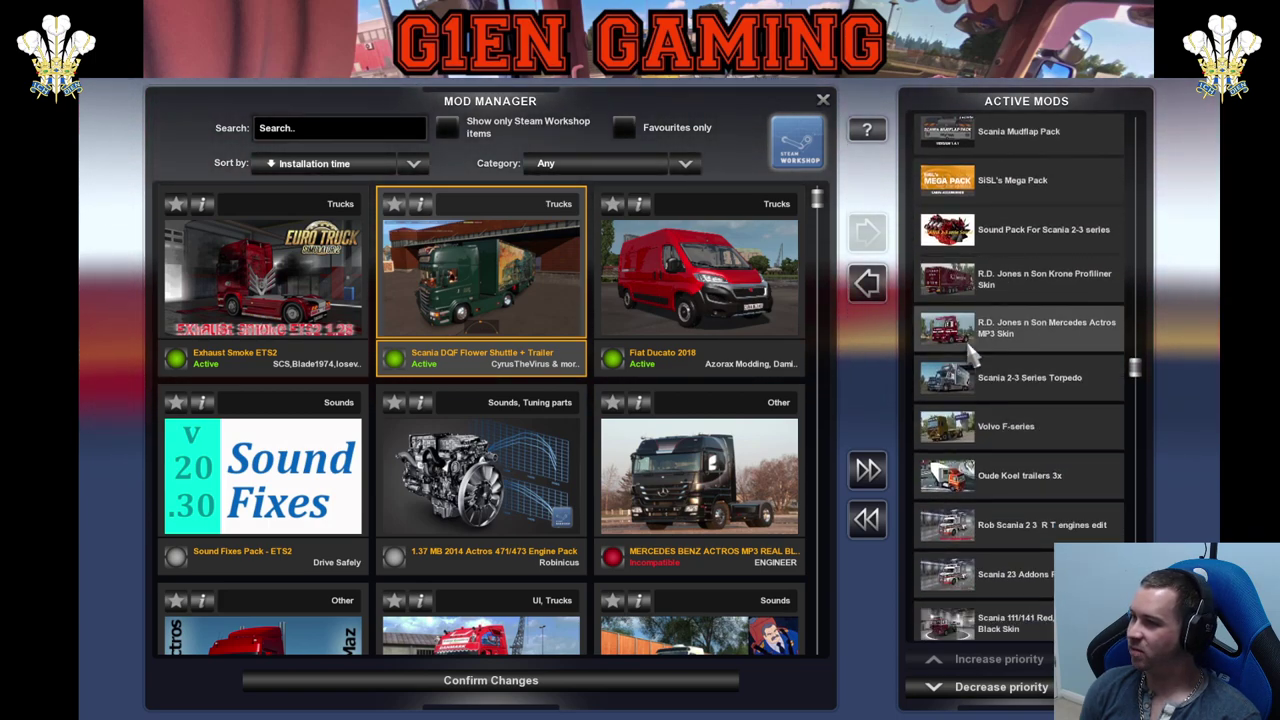
scroll(970, 480, "down", 2)
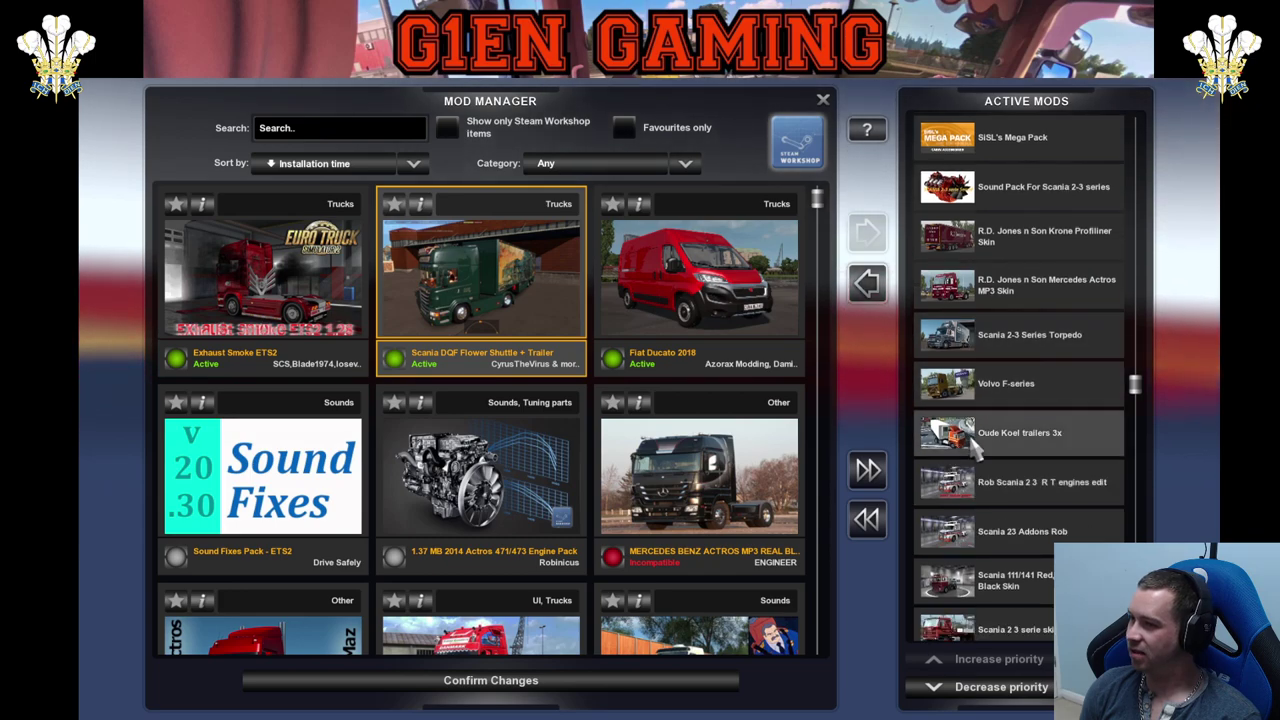
scroll(970, 490, "down", 6)
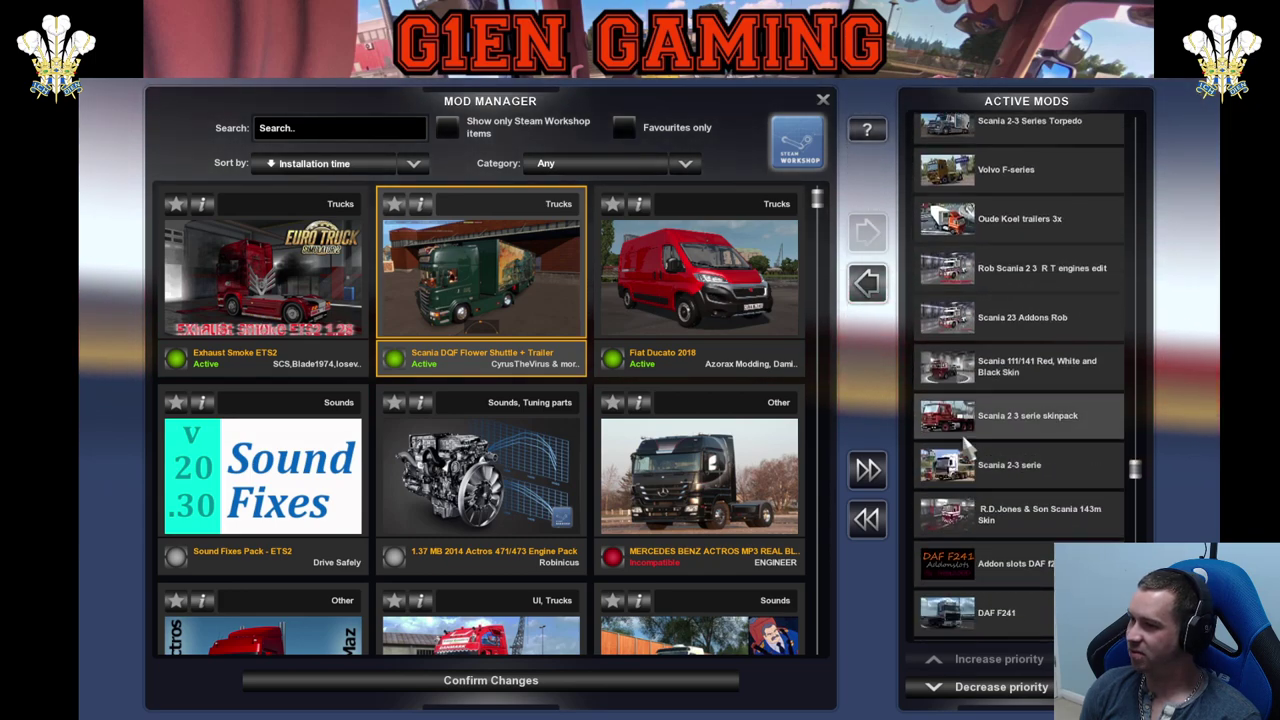
scroll(975, 510, "down", 5)
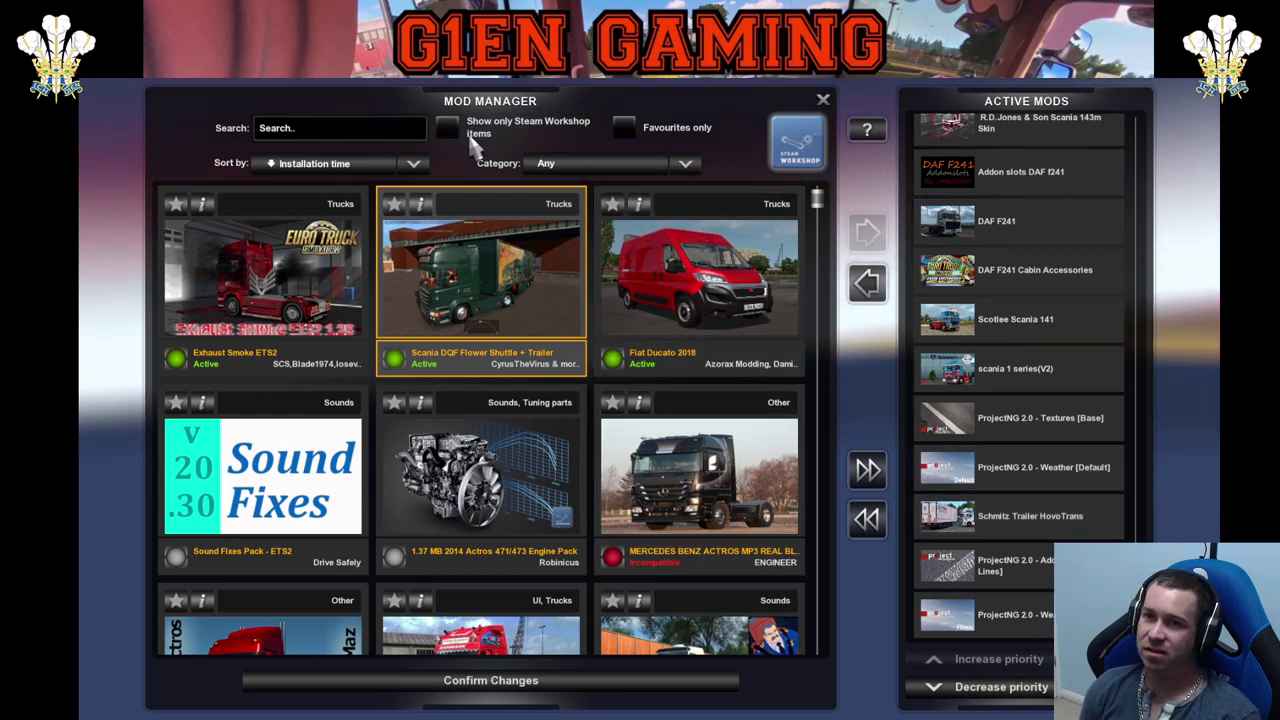
Search the installed mods for 'sch', then confirm the mod changes
left_click(373, 133)
type("sm")
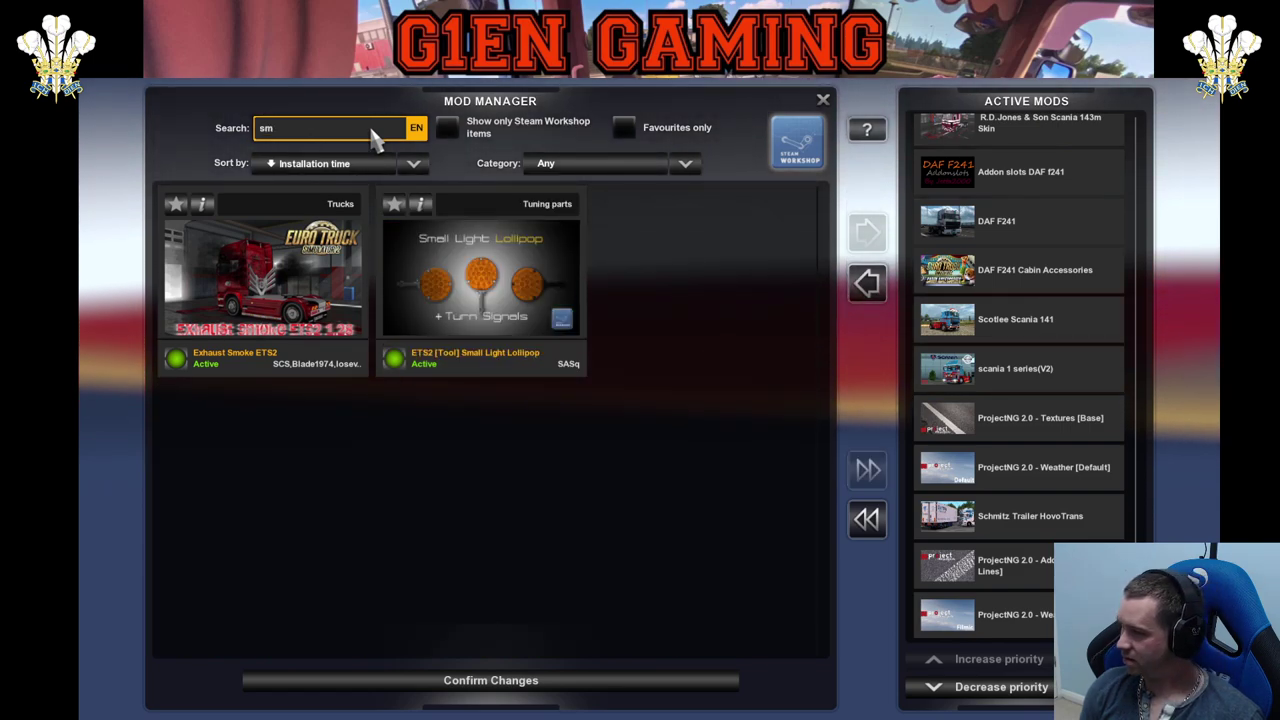
key("BackSpace")
type("ch")
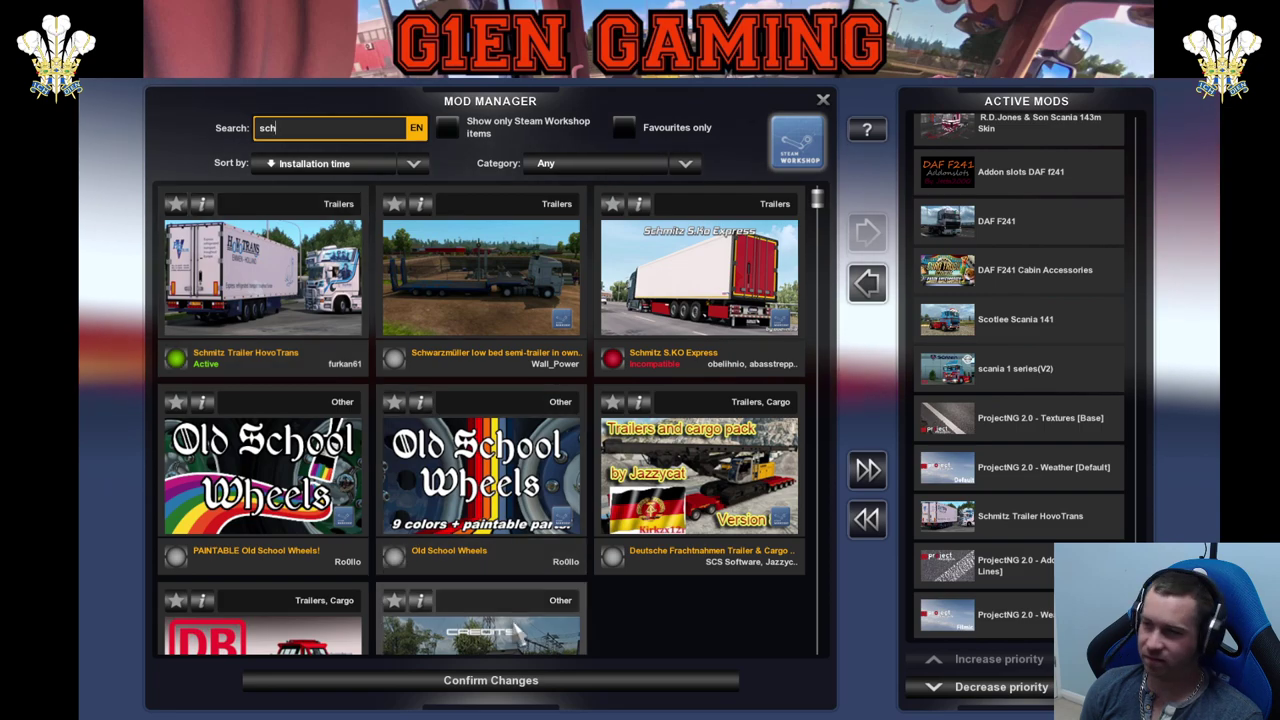
scroll(1015, 515, "up", 5)
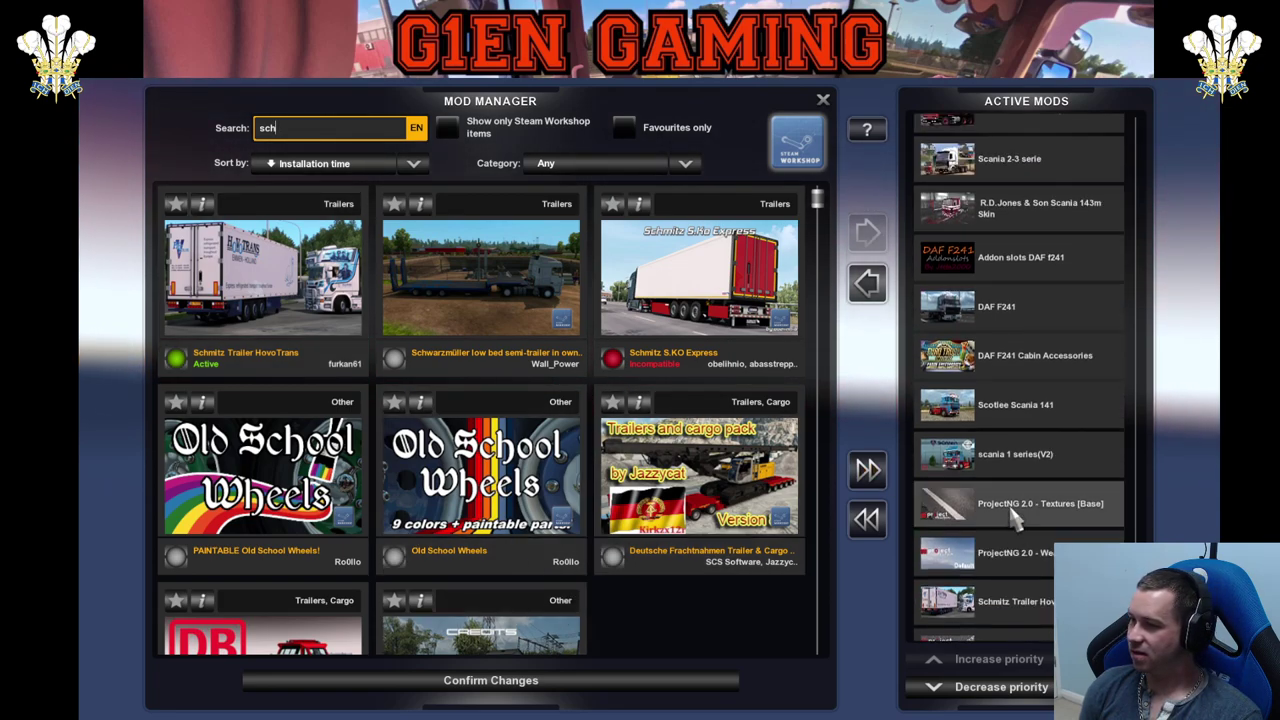
scroll(1015, 515, "up", 15)
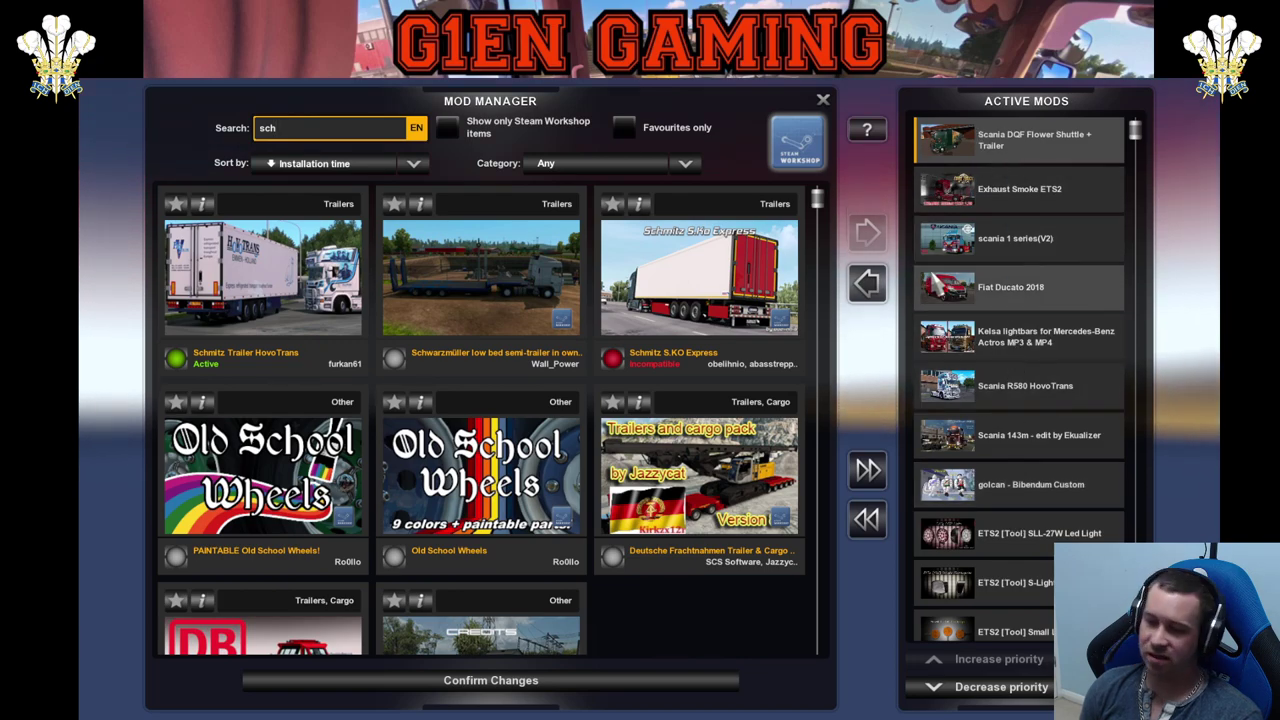
left_click(535, 685)
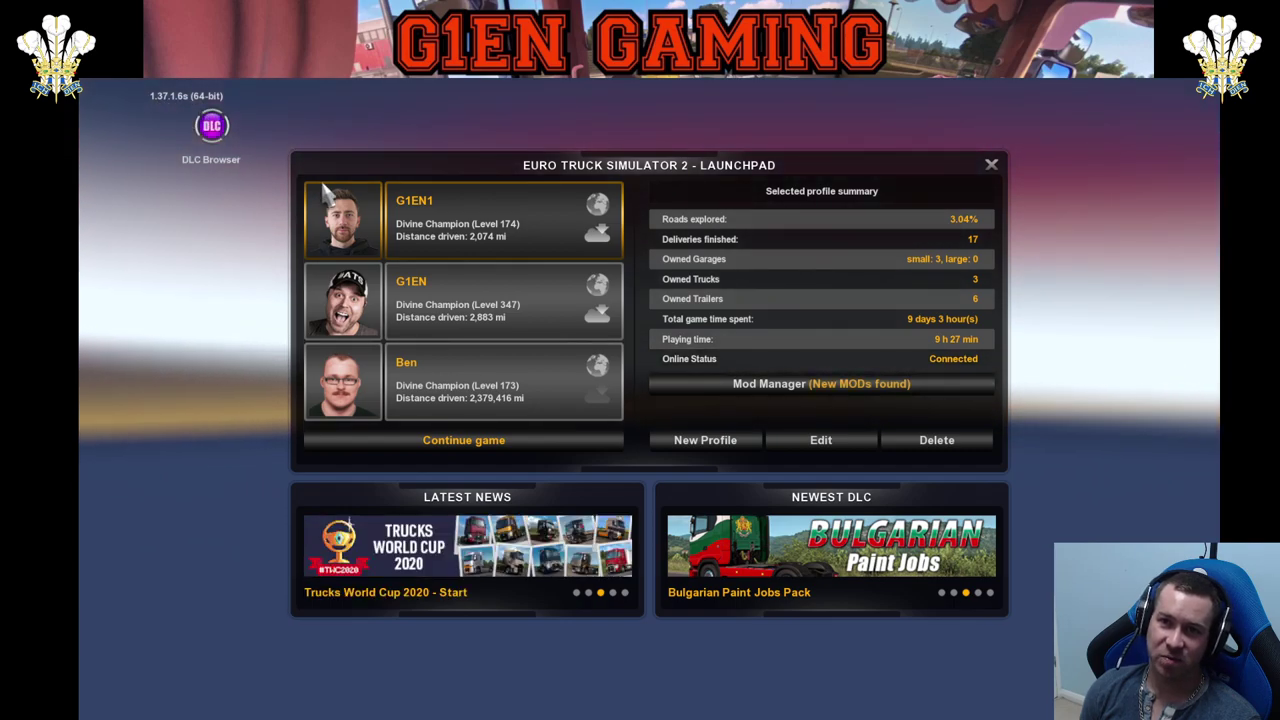
Continue the top profile and load its newest autosave despite the missing mods
left_click(447, 450)
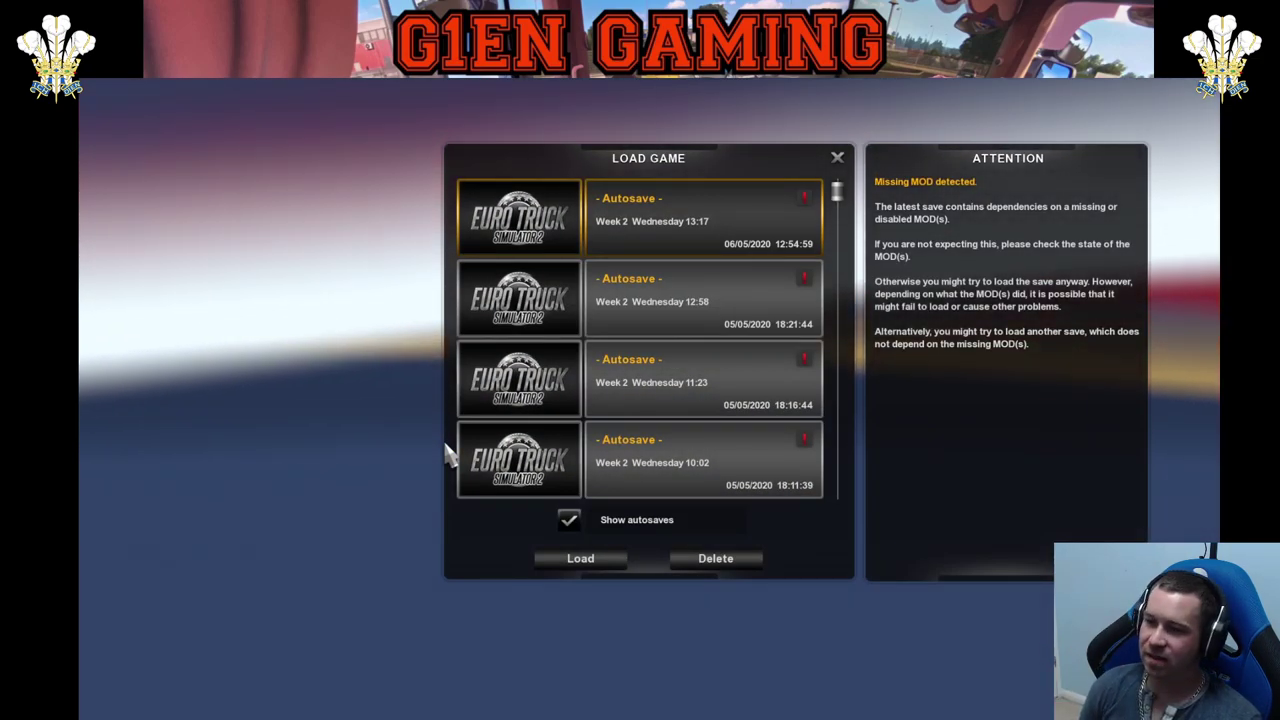
left_click(580, 563)
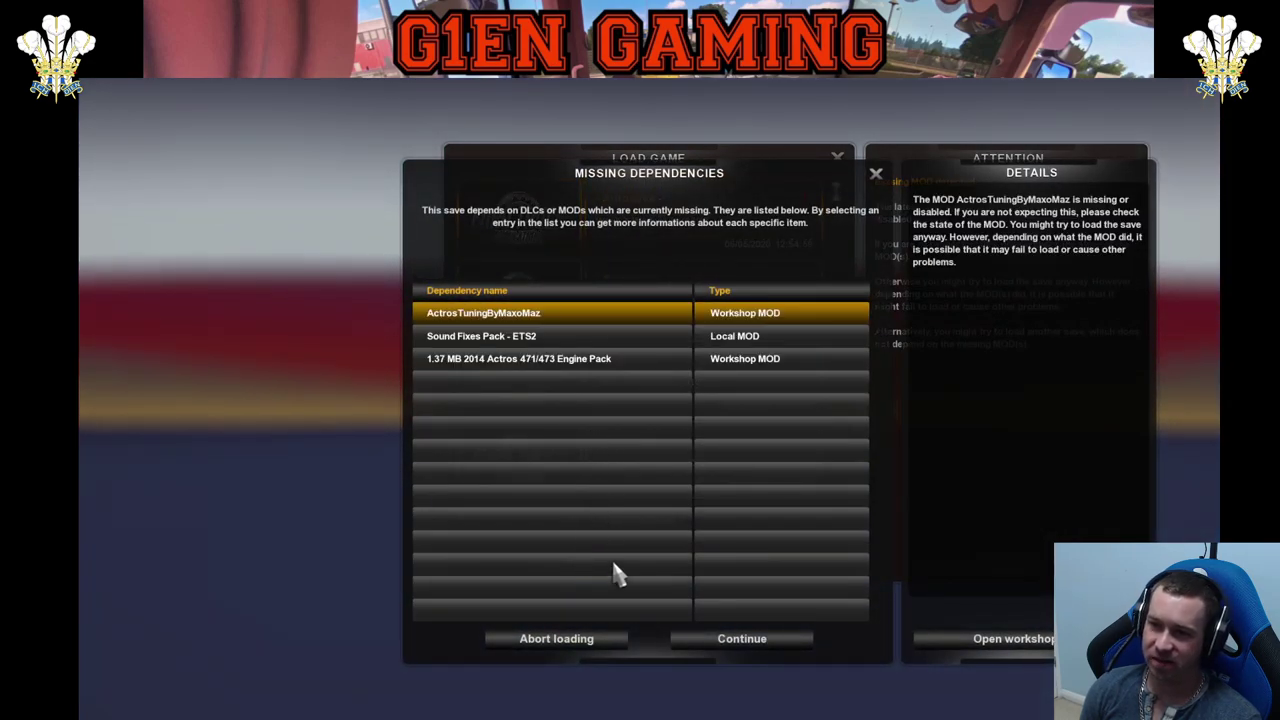
left_click(712, 646)
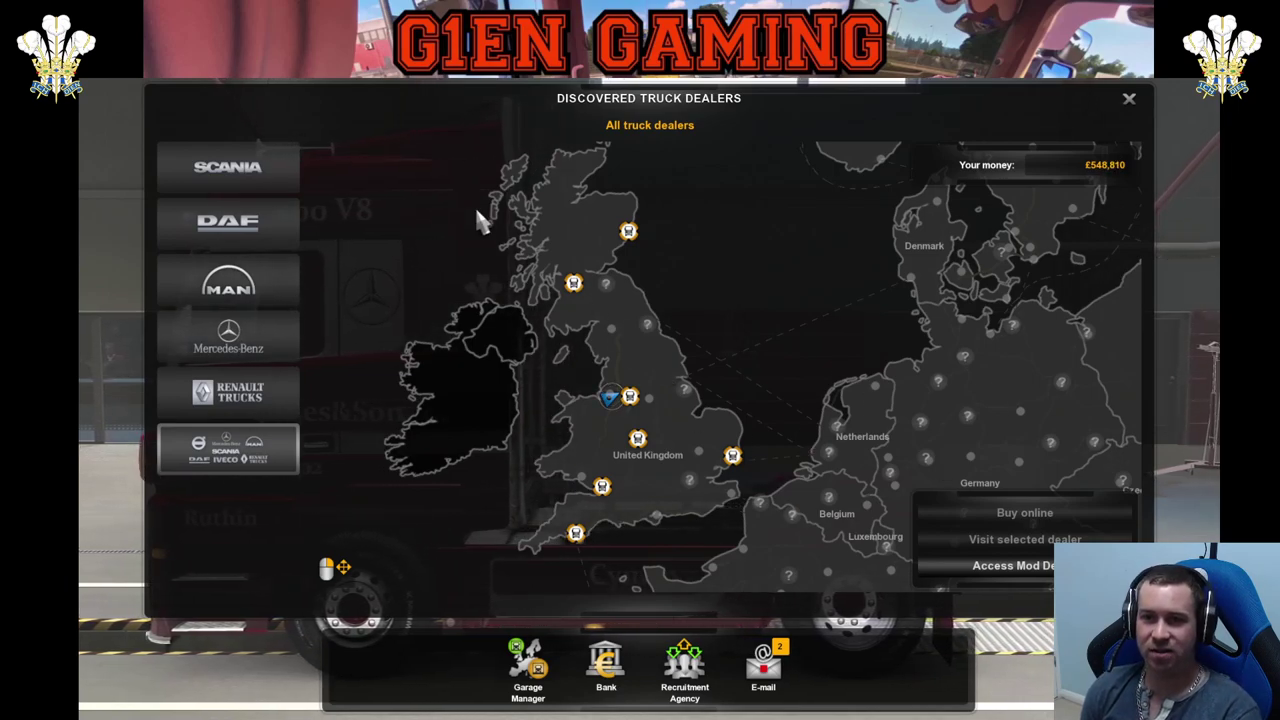
Filter the dealer map to Scania, DAF and MAN, then open the mod dealer's truck offers
left_click(263, 170)
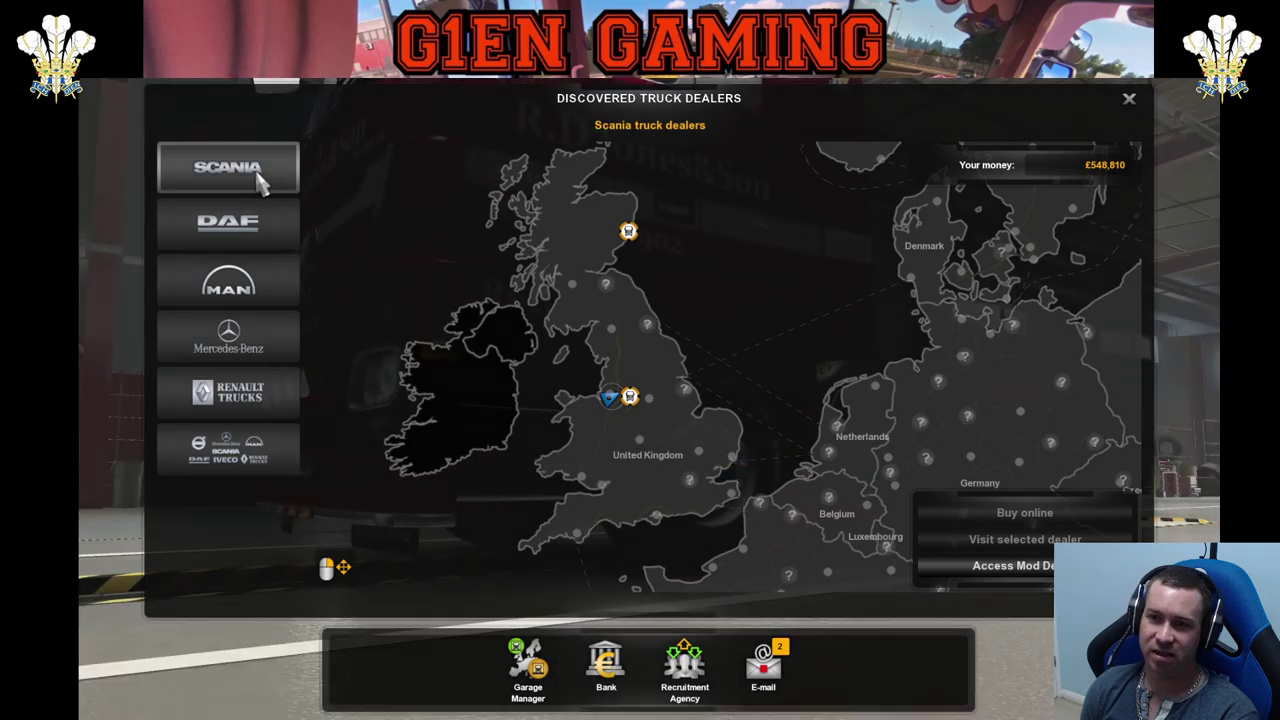
left_click(263, 223)
left_click(265, 283)
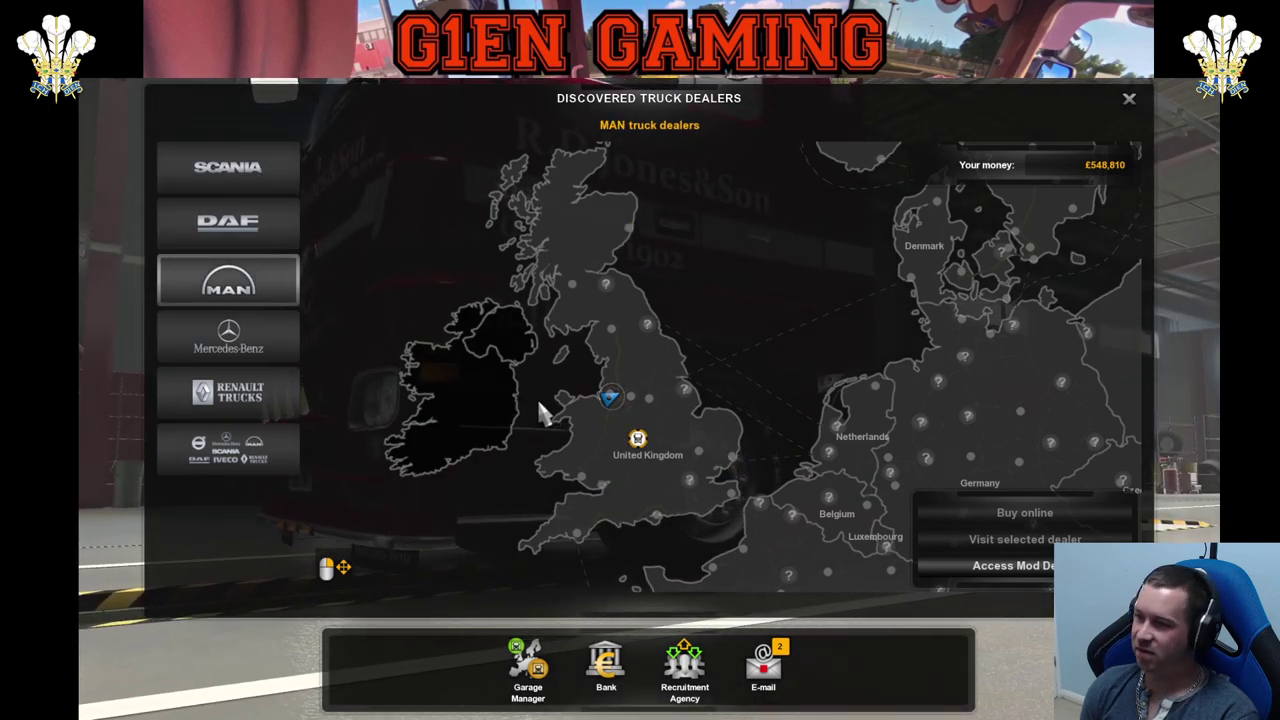
left_click(1005, 567)
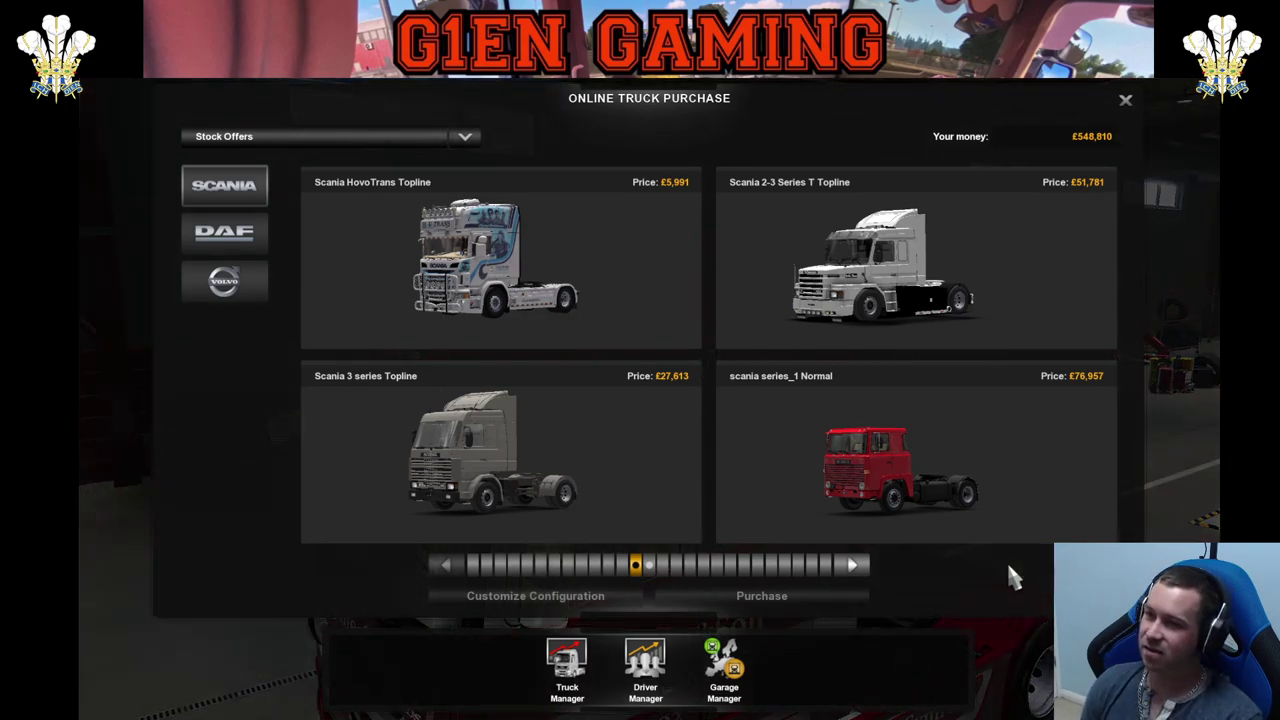
Go to the next page of Scania offers and load the Streamline DQF Flower Shuttle for customising
mouse_move(632, 240)
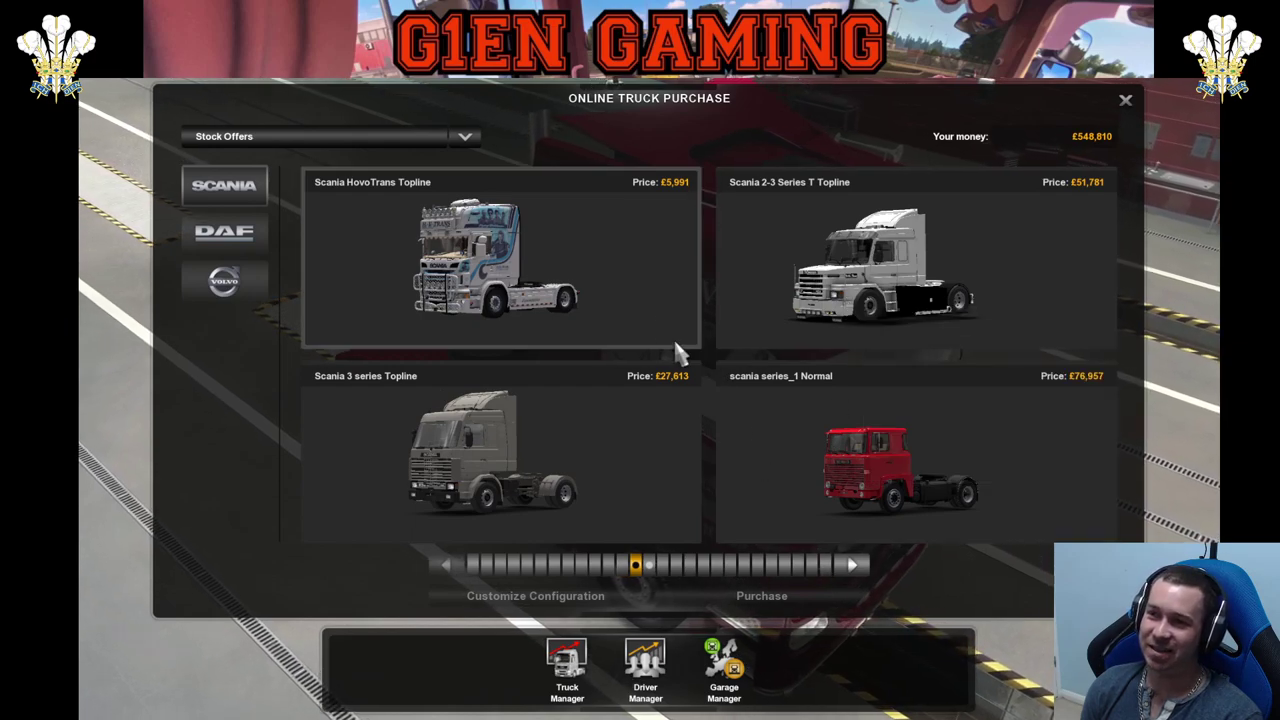
left_click(852, 566)
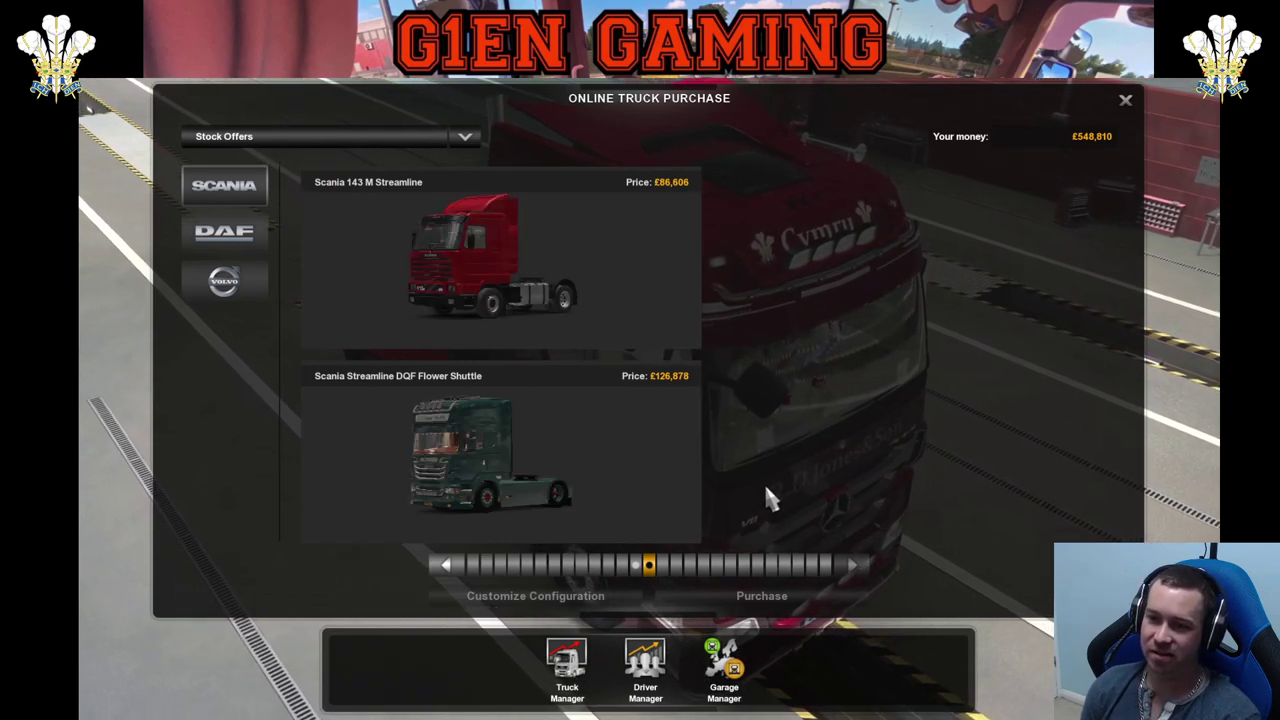
mouse_move(574, 457)
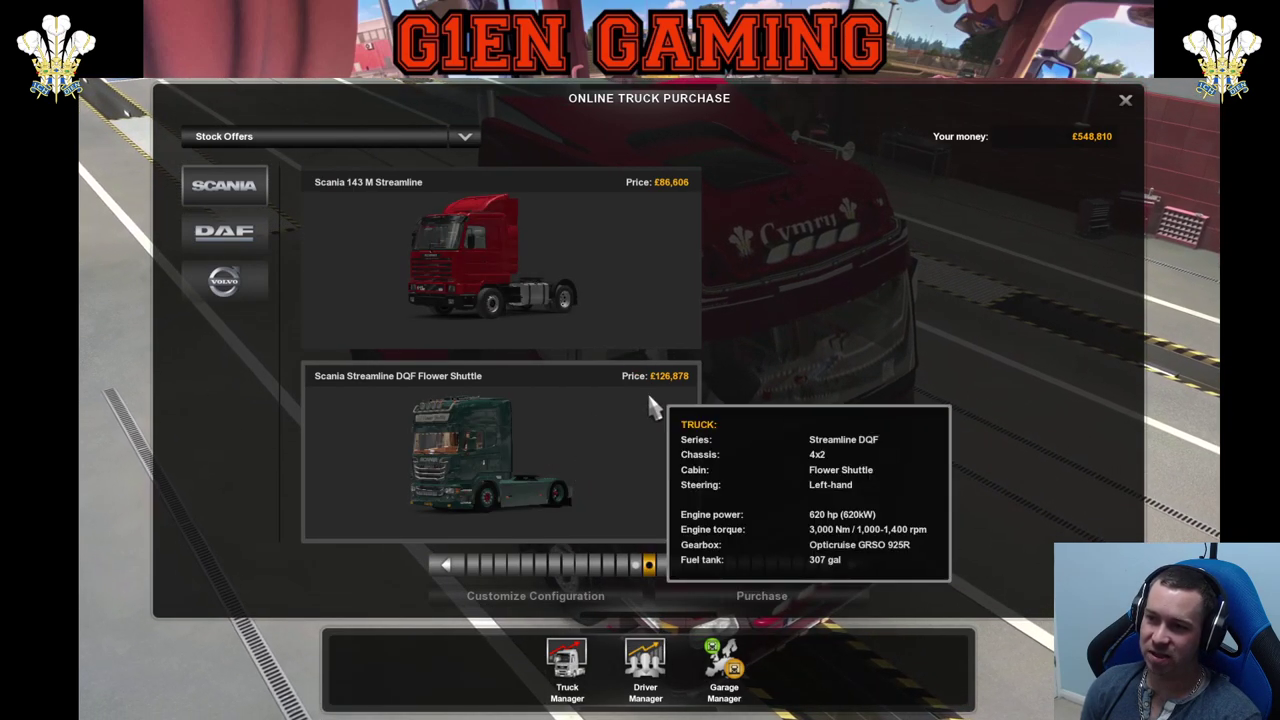
left_click(568, 422)
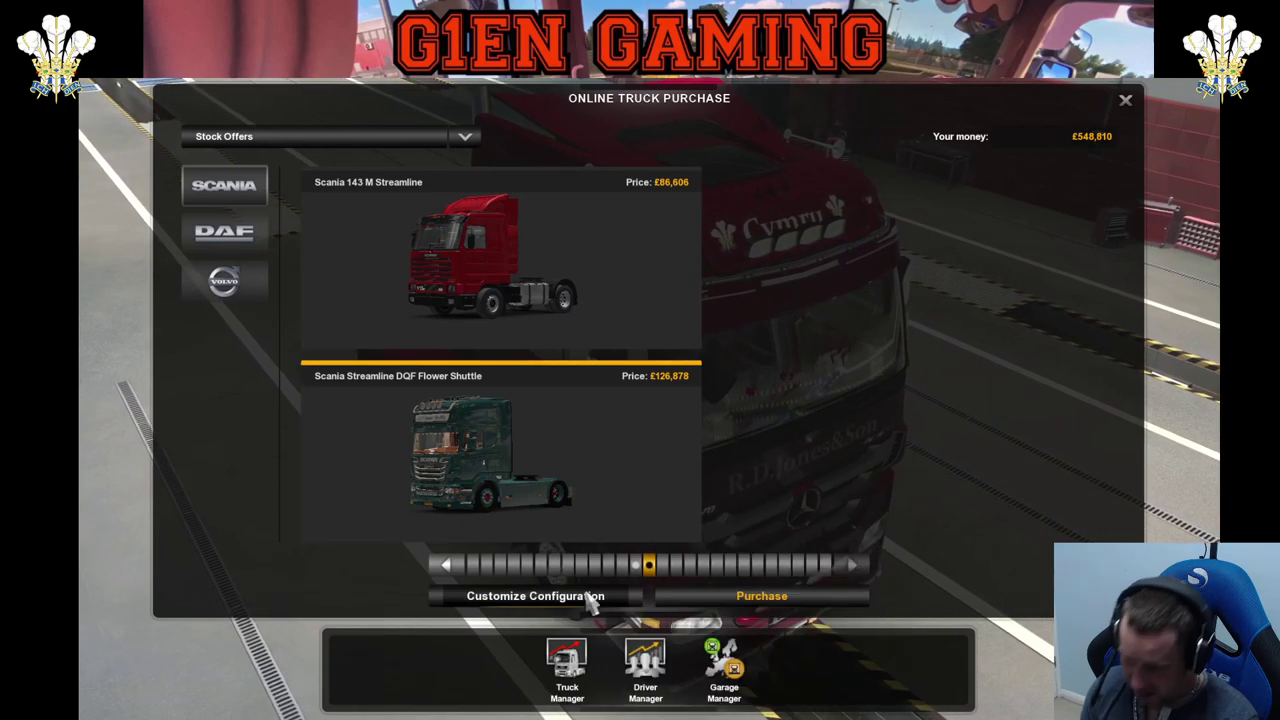
key("Escape")
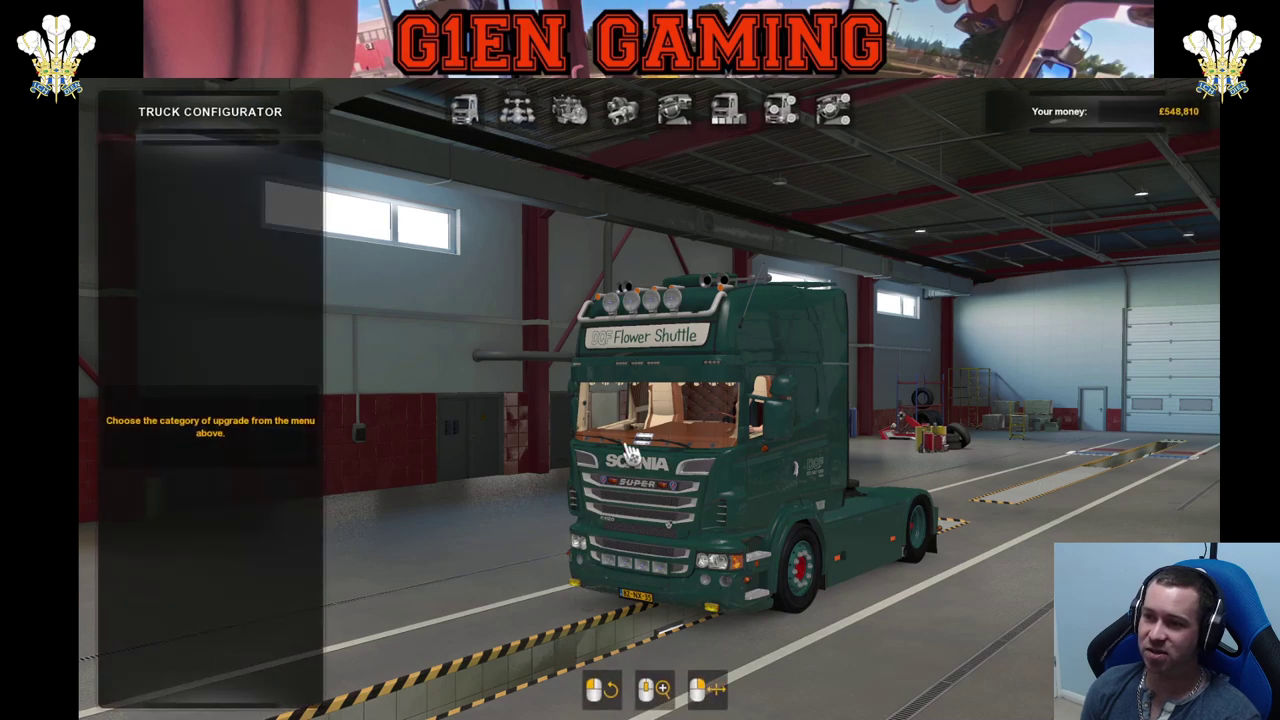
Look through the chassis, engine, transmission, interior and paint job options, ending on Accessories
left_click(464, 112)
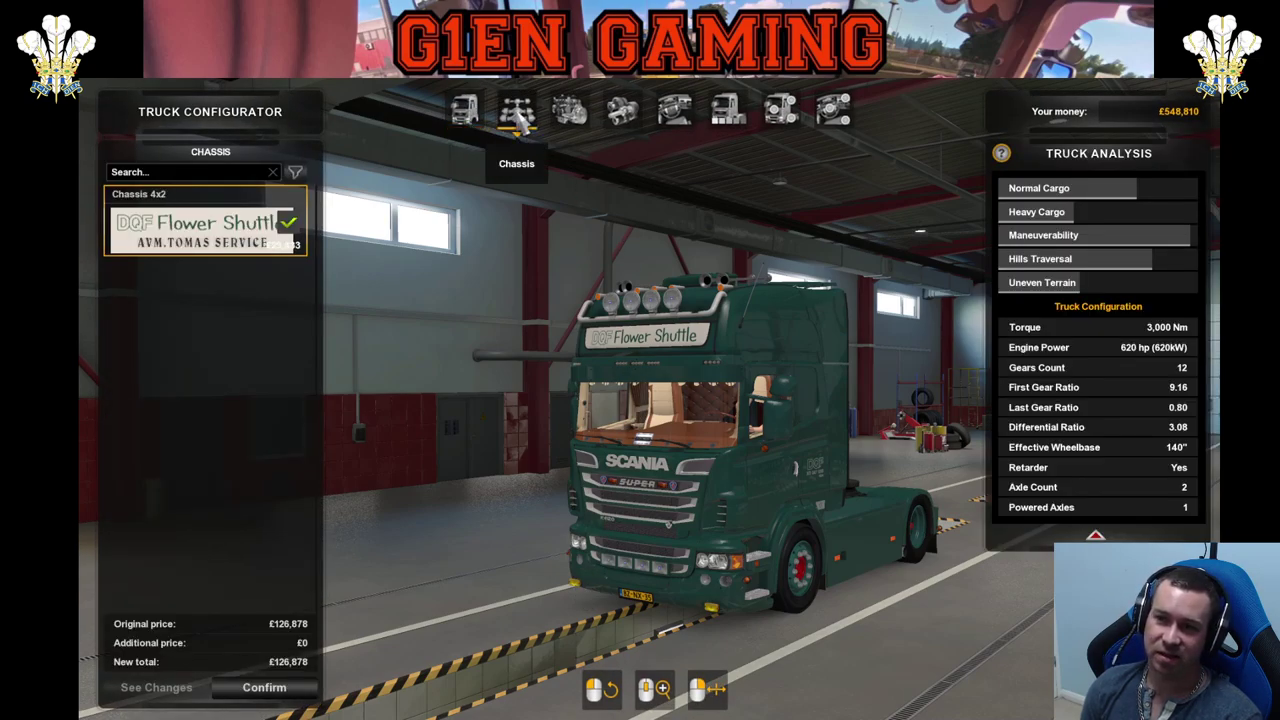
left_click(570, 128)
left_click(620, 118)
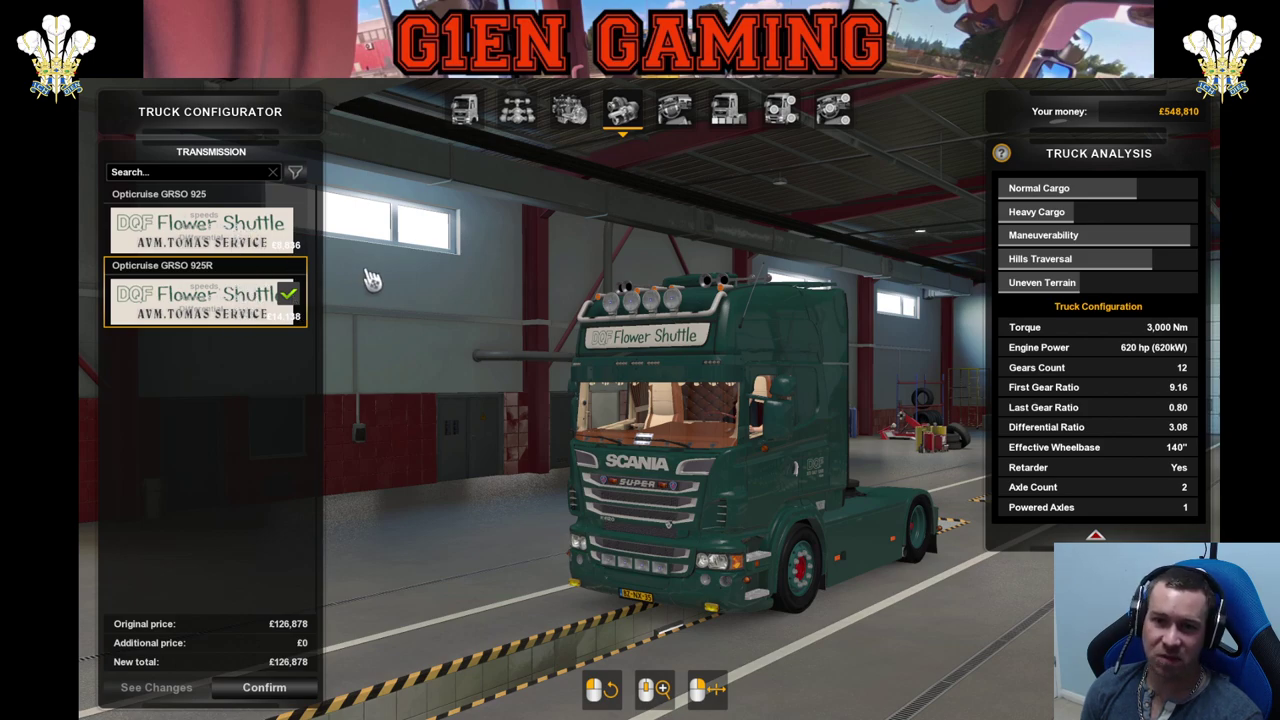
left_click(674, 112)
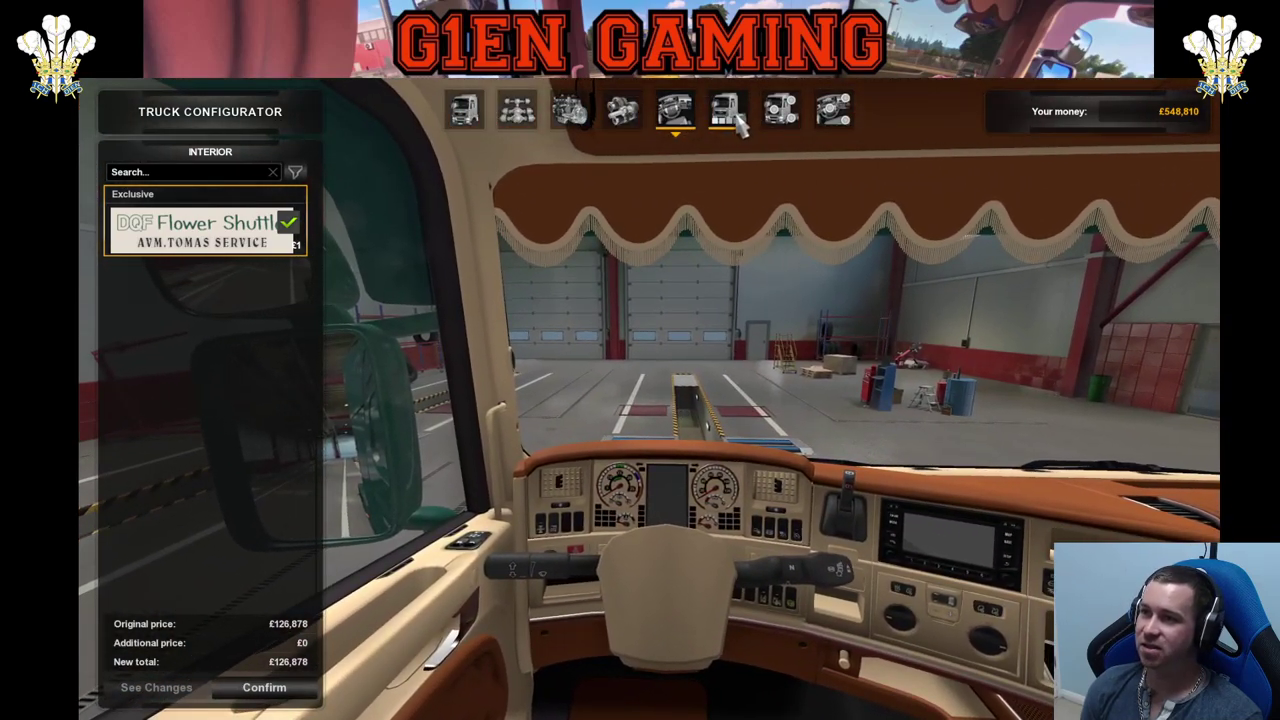
left_click(734, 115)
left_click(782, 112)
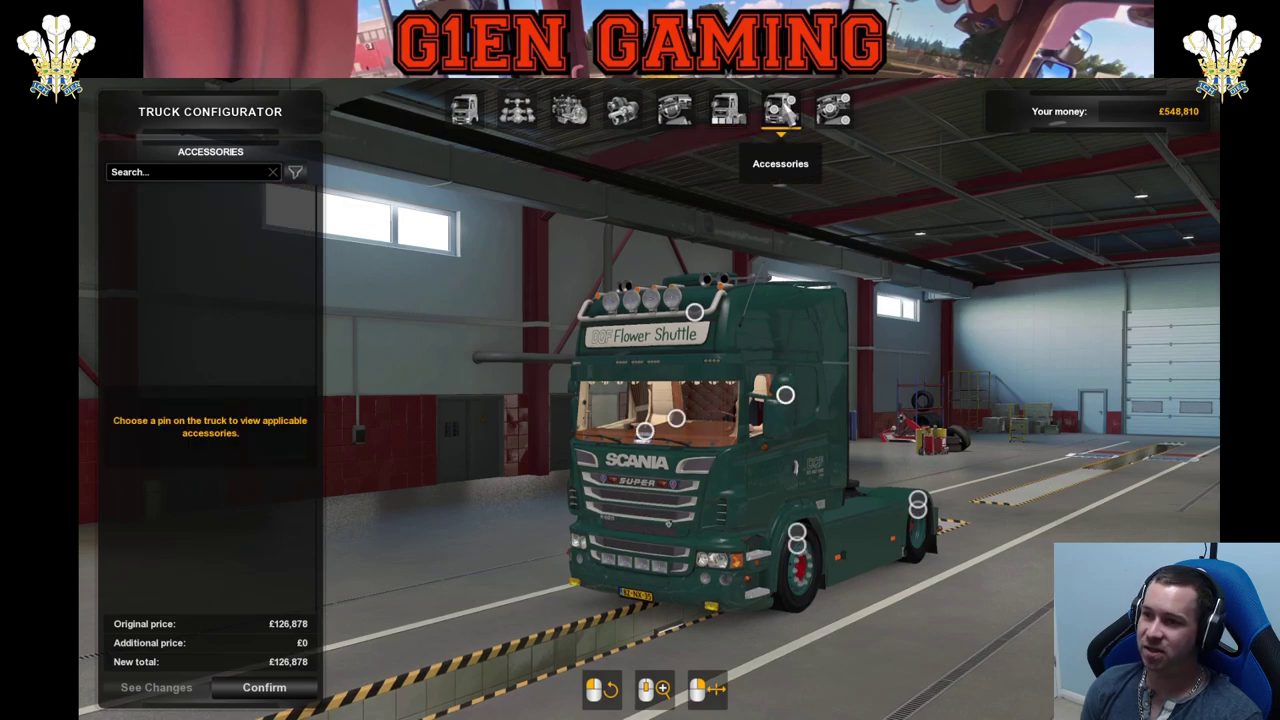
Add Flower Shuttle beacons to the roof bar and choose the tabl 1 windscreen plate
left_click(696, 314)
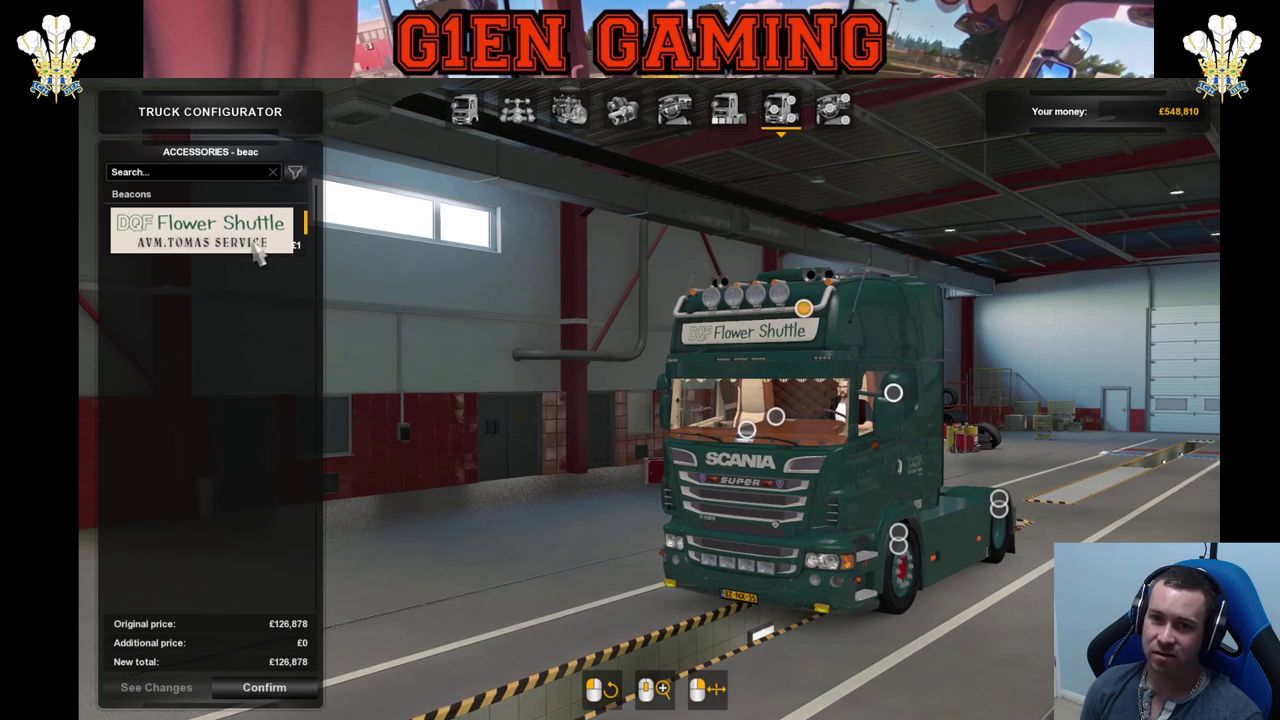
left_click(228, 248)
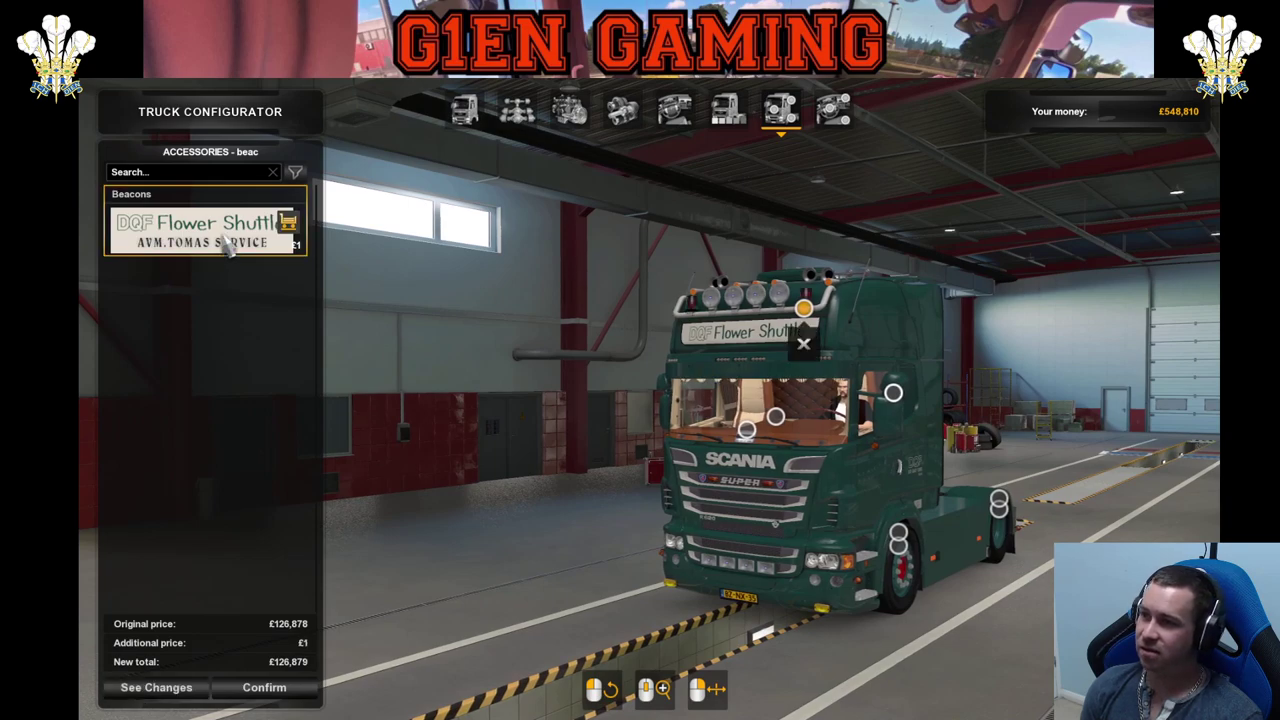
left_click(747, 430)
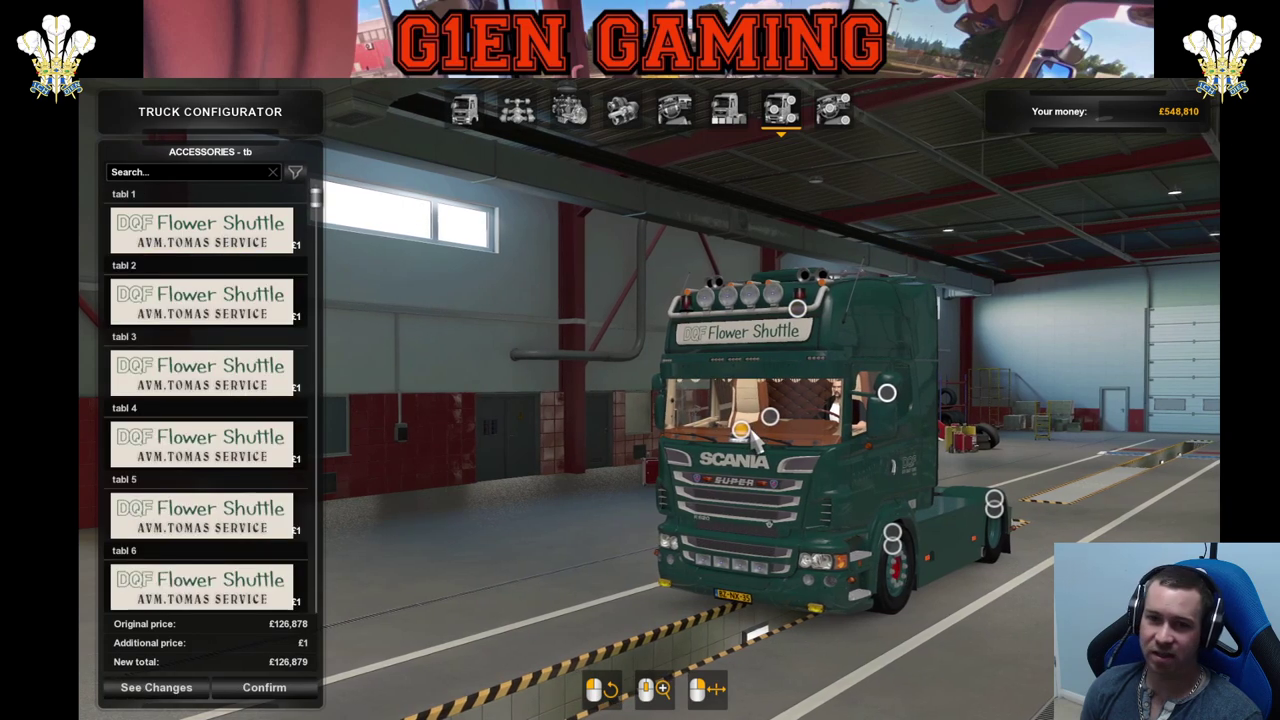
left_click(250, 374)
left_click(240, 460)
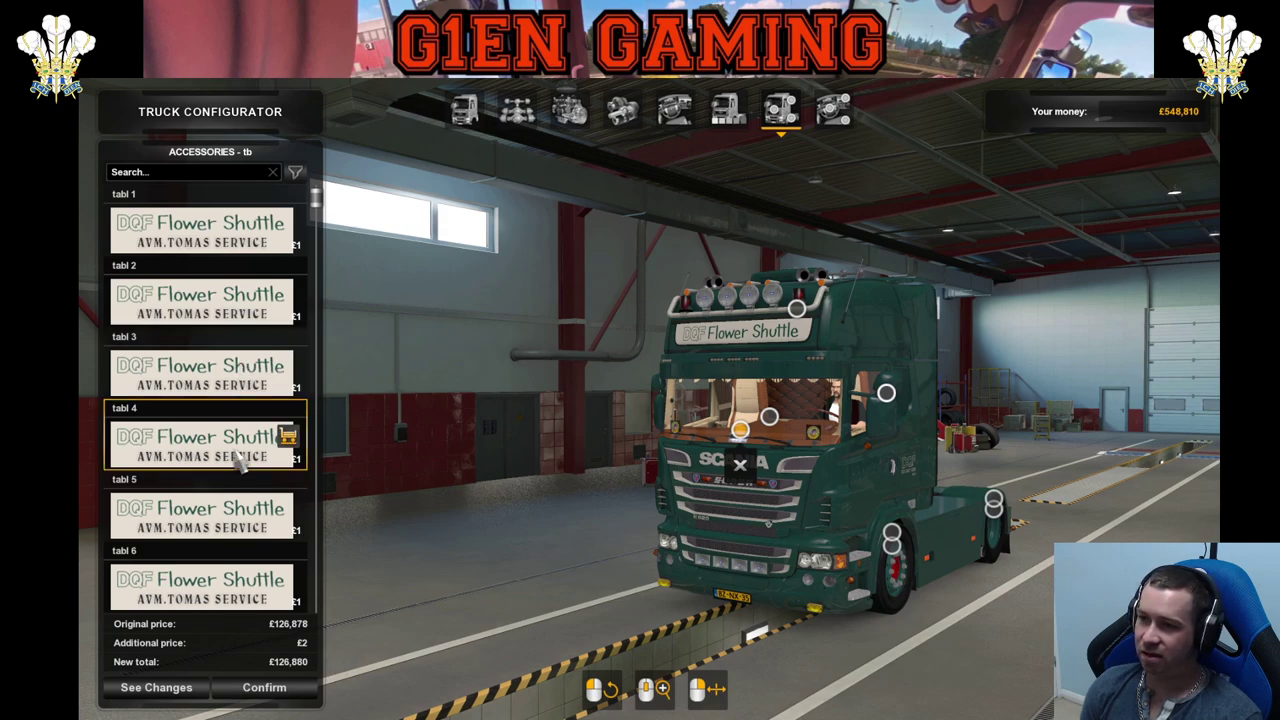
left_click(240, 535)
left_click(240, 575)
left_click(244, 440)
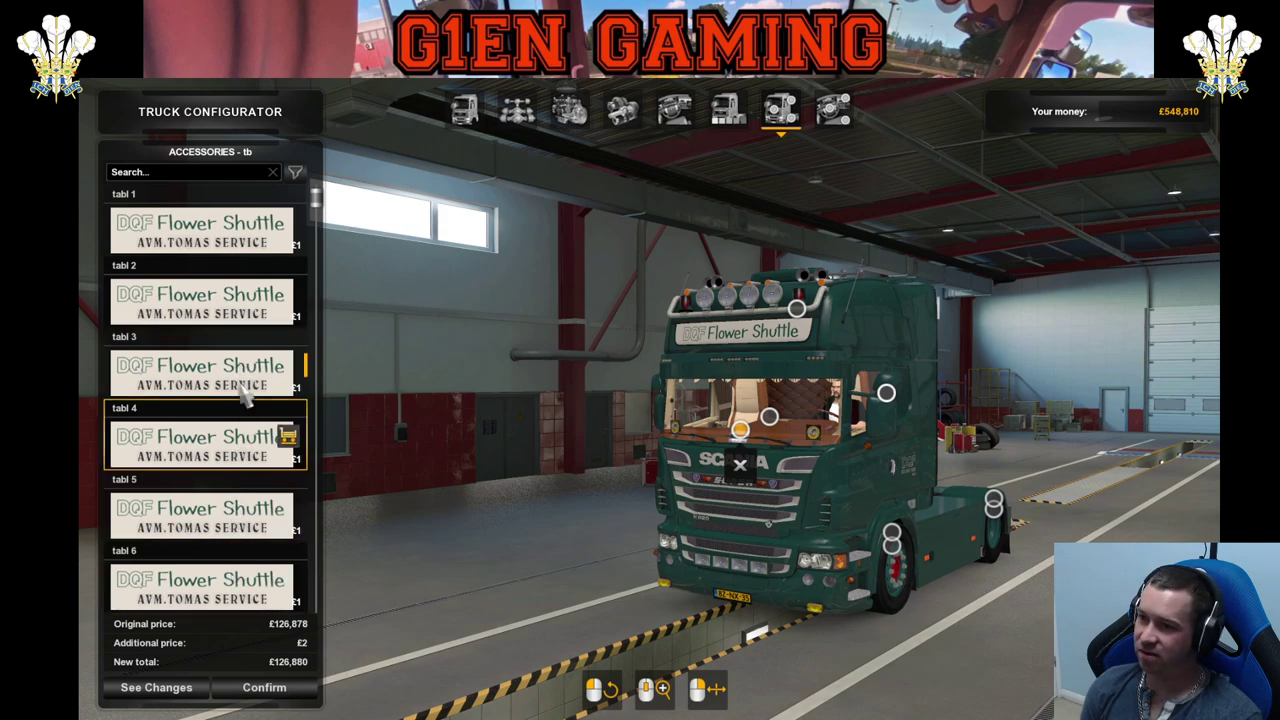
left_click(243, 346)
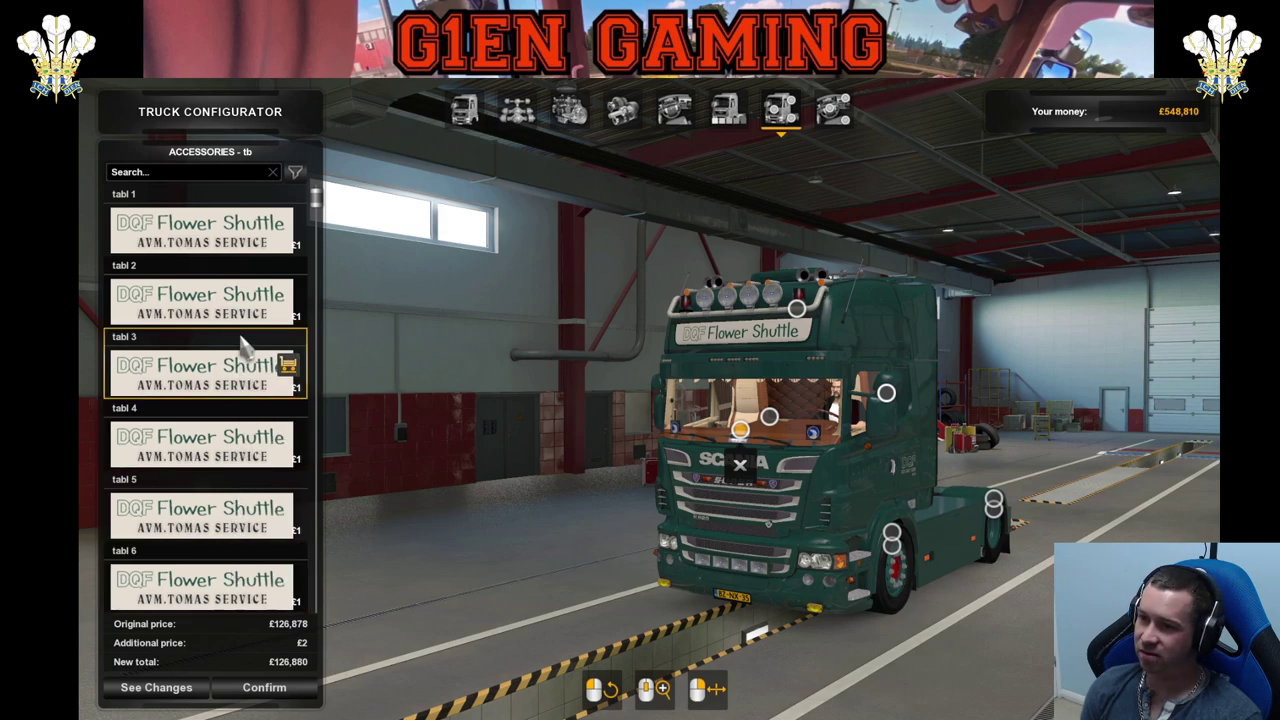
left_click(243, 254)
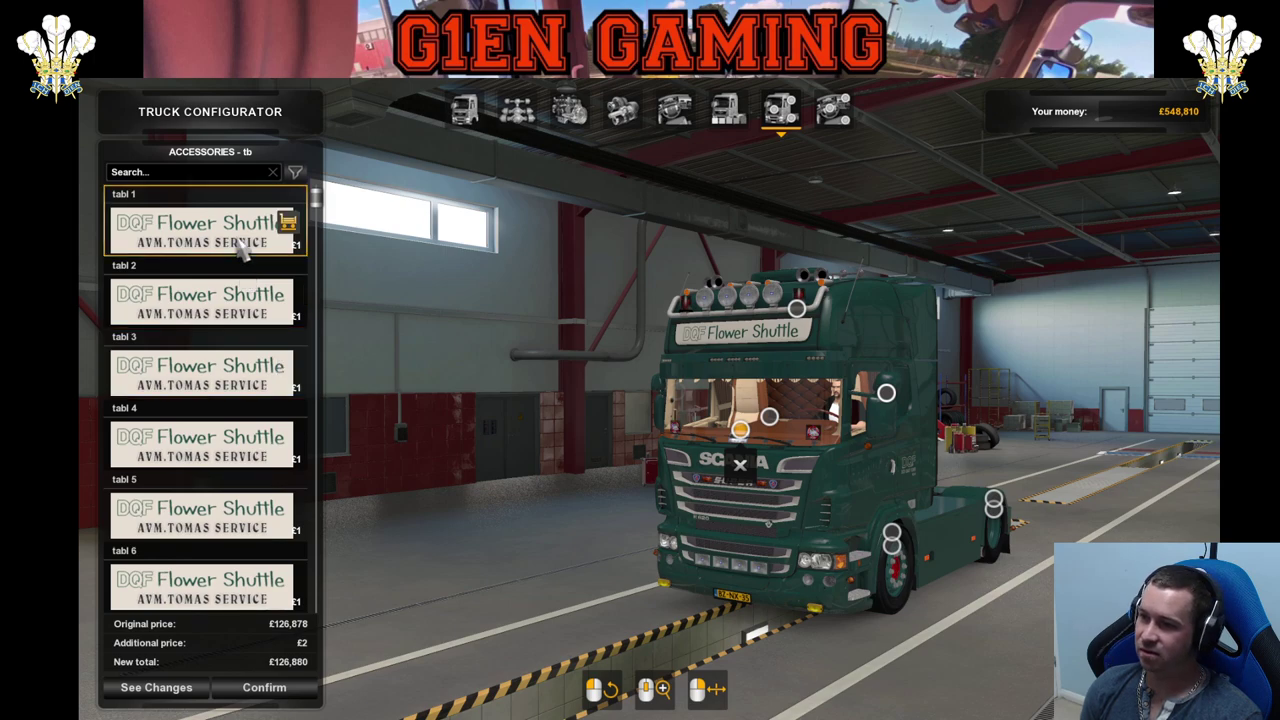
Put the Polka 3 item in the second windscreen slot and check the main and side mirror slots
left_click(790, 430)
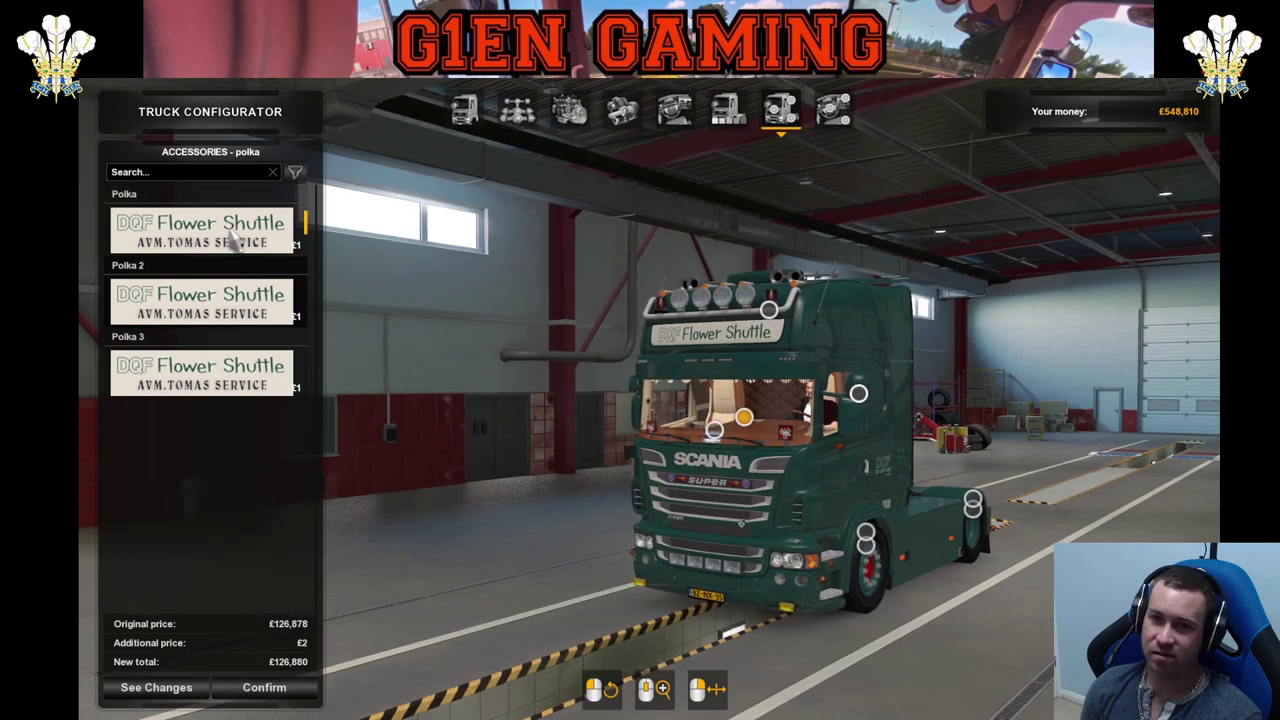
left_click(232, 312)
left_click(232, 398)
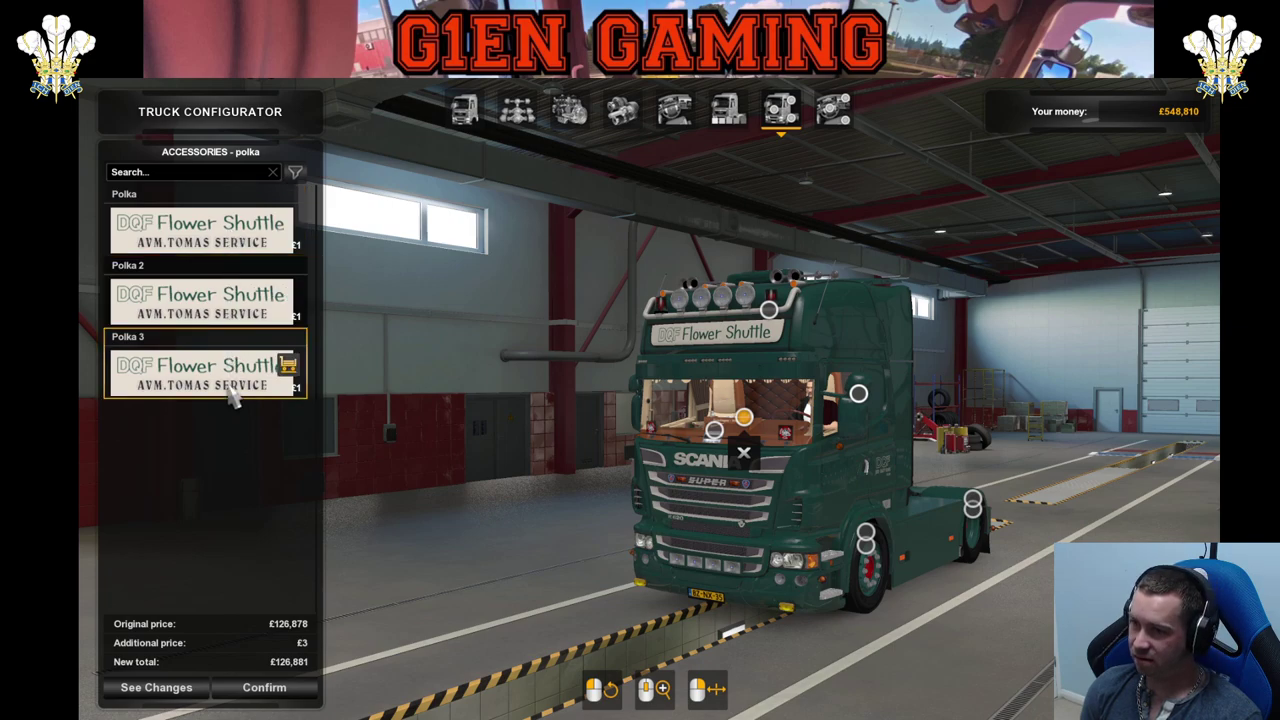
left_click(858, 395)
left_click_drag(848, 545, 158, 285)
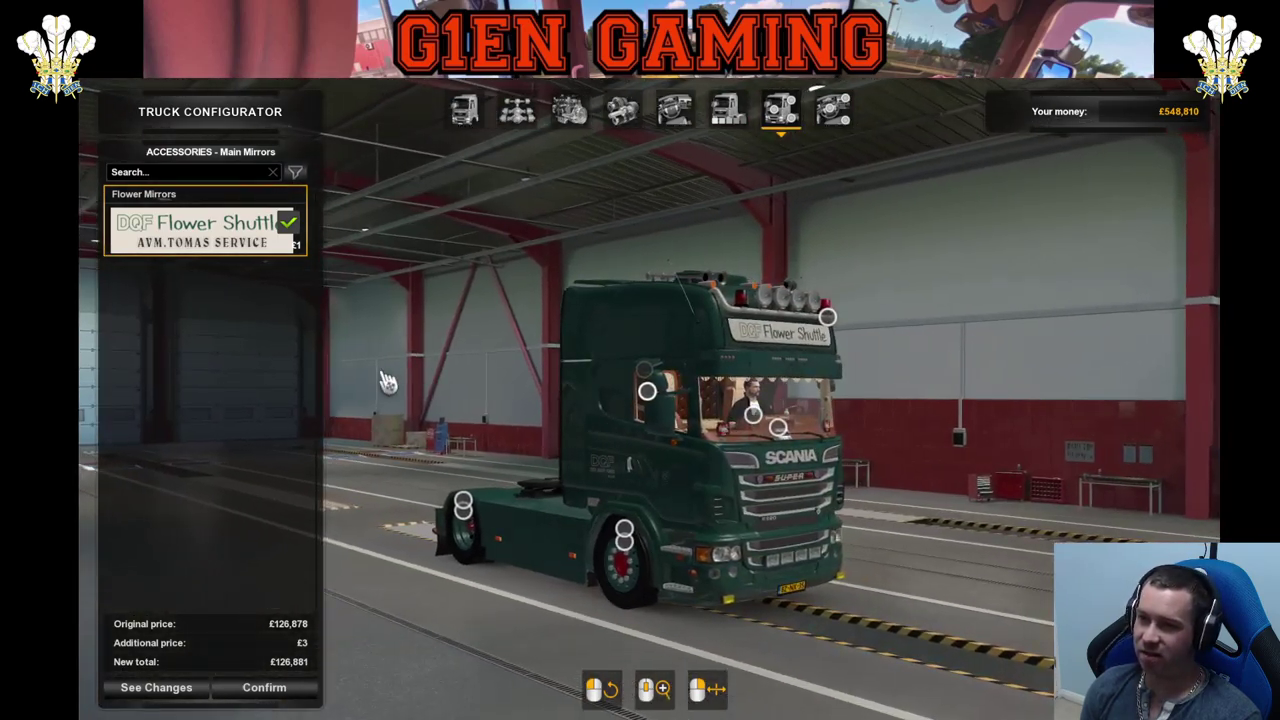
left_click(645, 371)
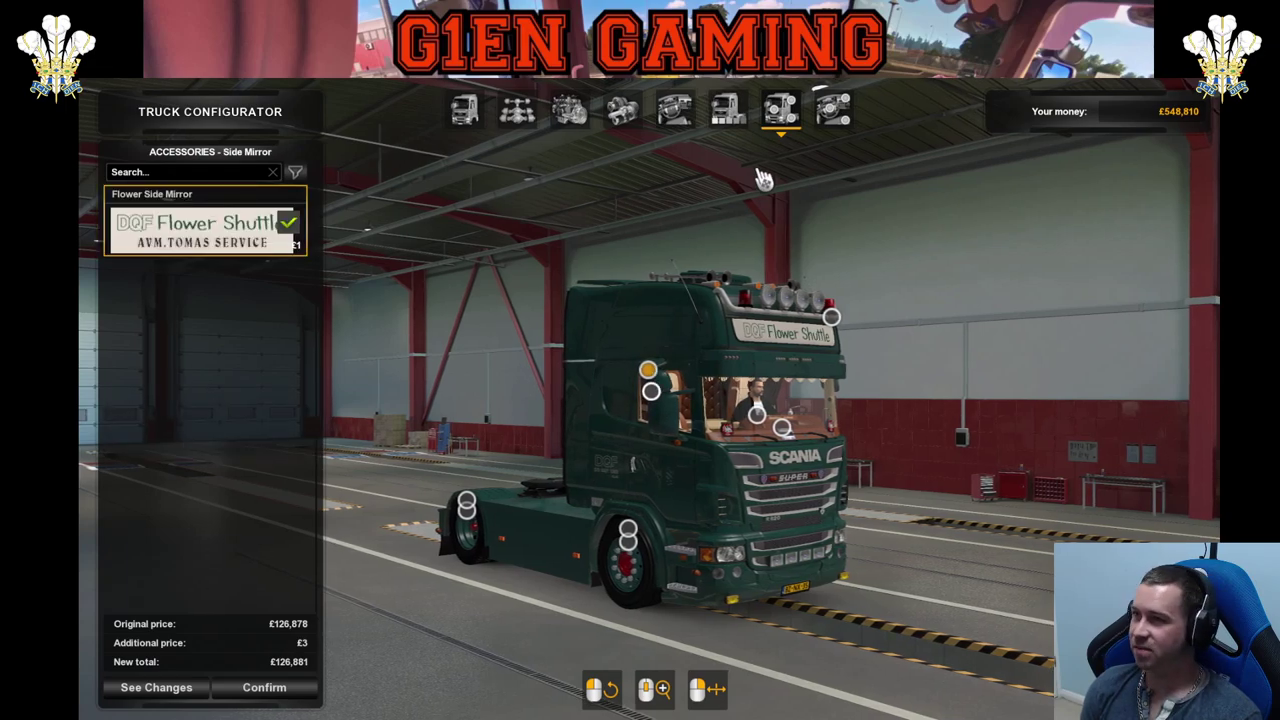
Hang a White Plush Cube from the cab ceiling and keep the tabl 1 dashboard plate
left_click(833, 110)
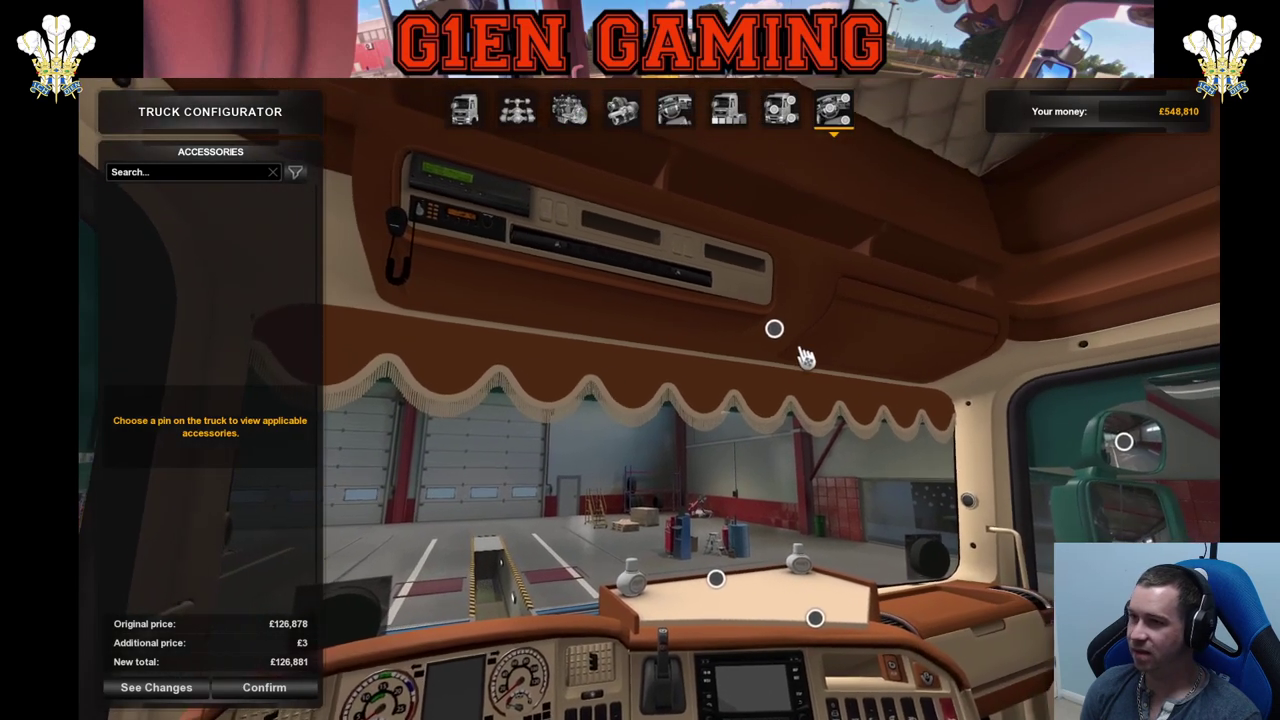
left_click(767, 333)
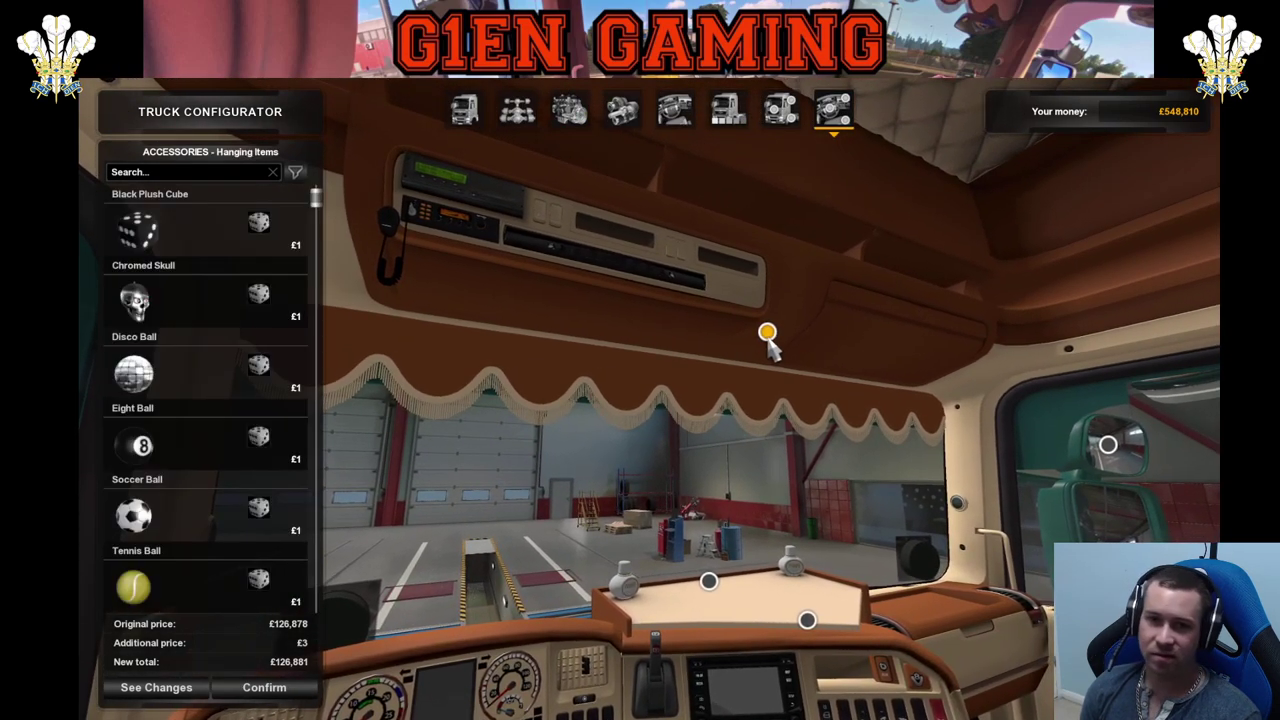
scroll(168, 392, "down", 2)
left_click(168, 590)
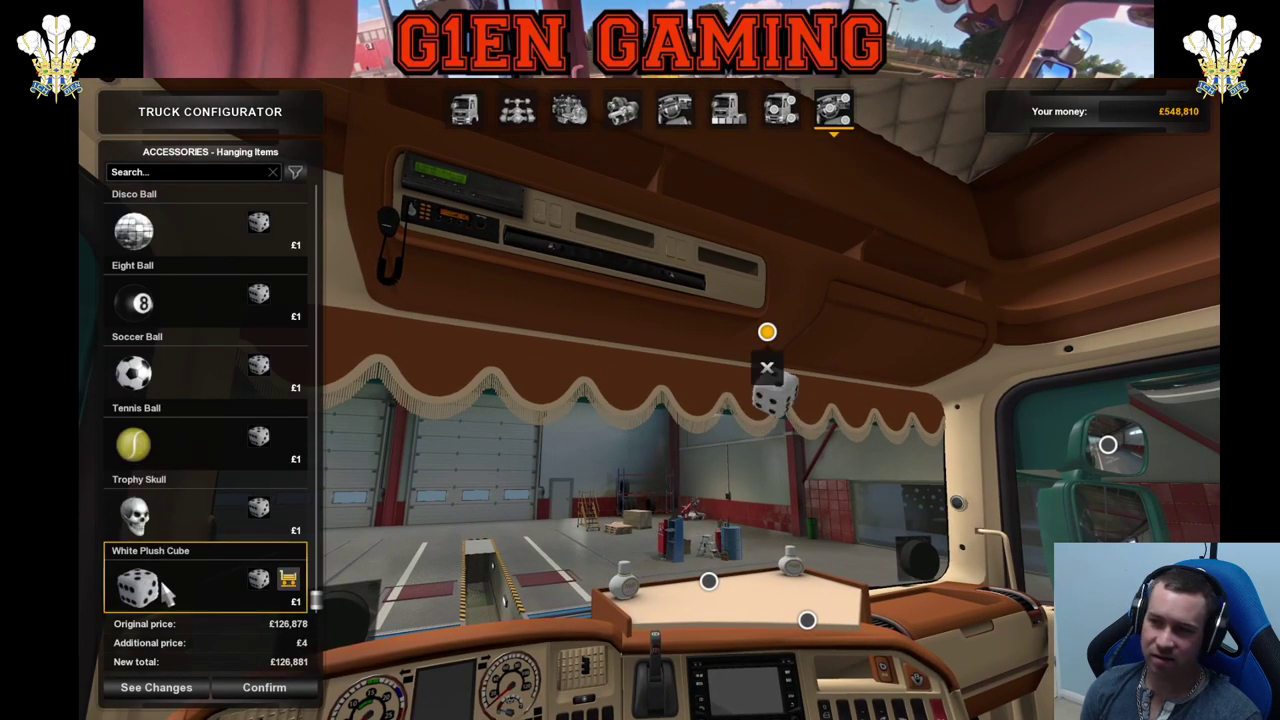
left_click_drag(410, 545, 836, 490)
left_click(820, 469)
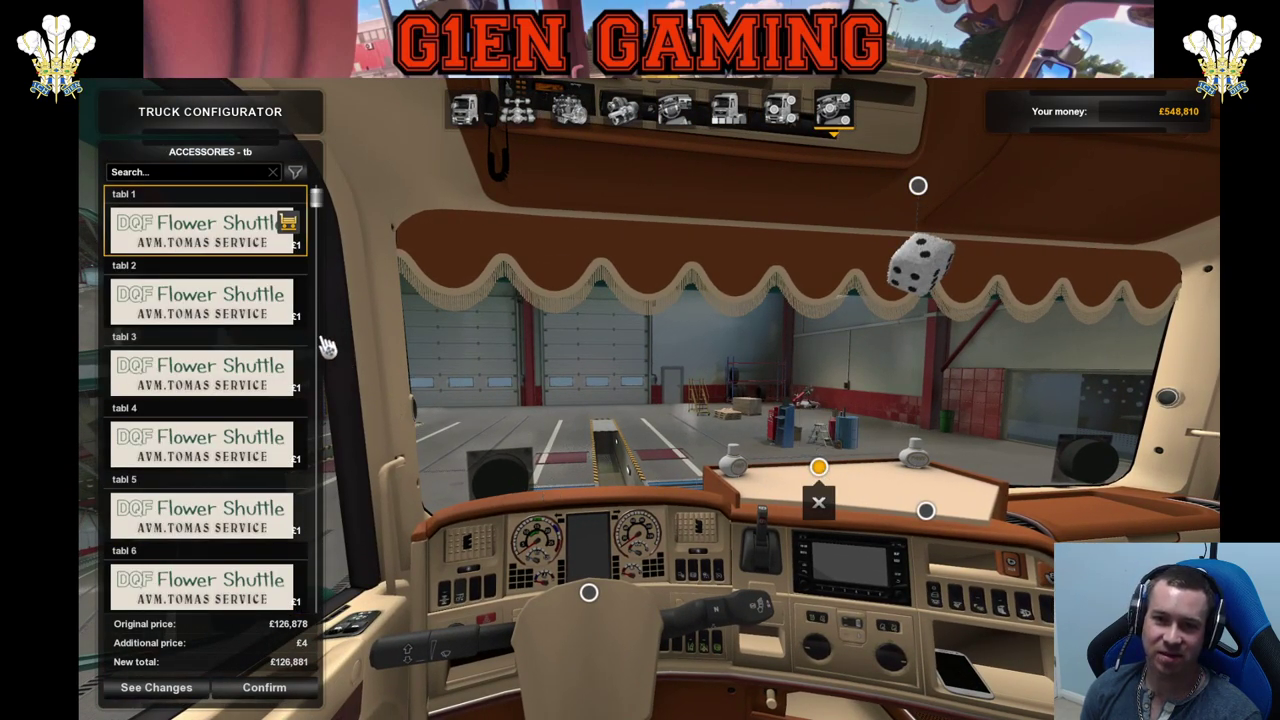
left_click(255, 290)
left_click(248, 398)
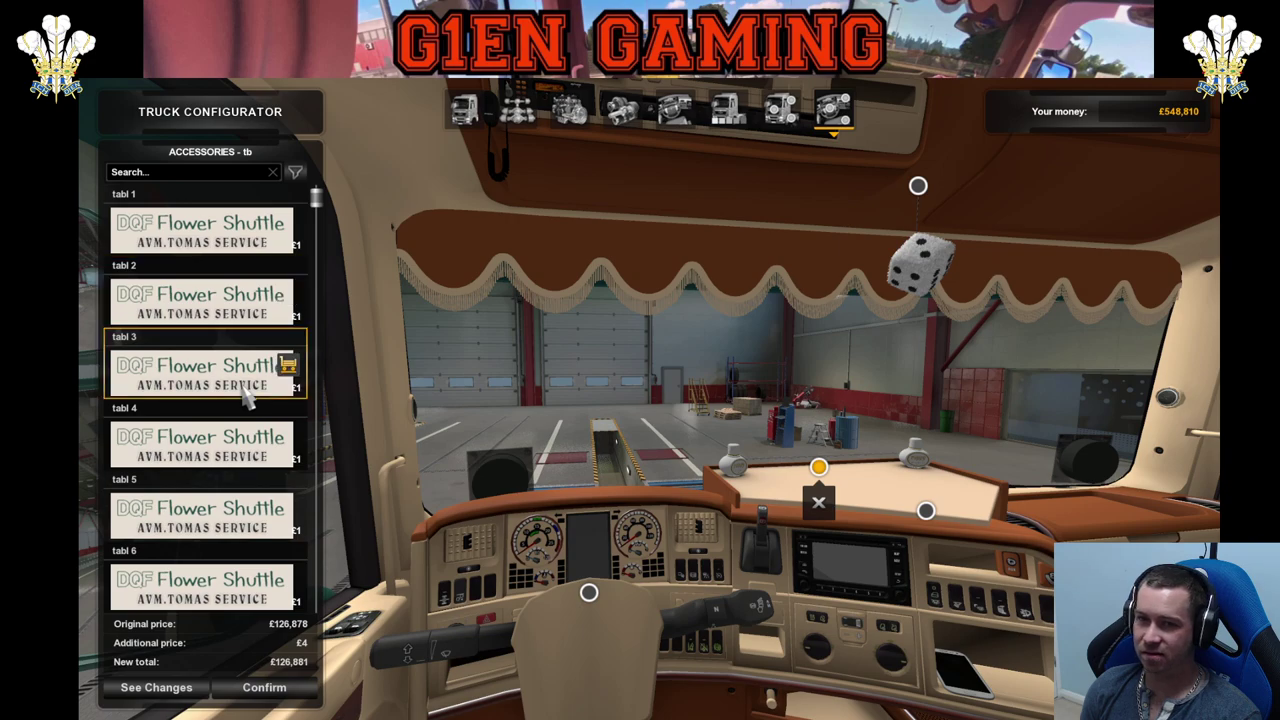
left_click(247, 253)
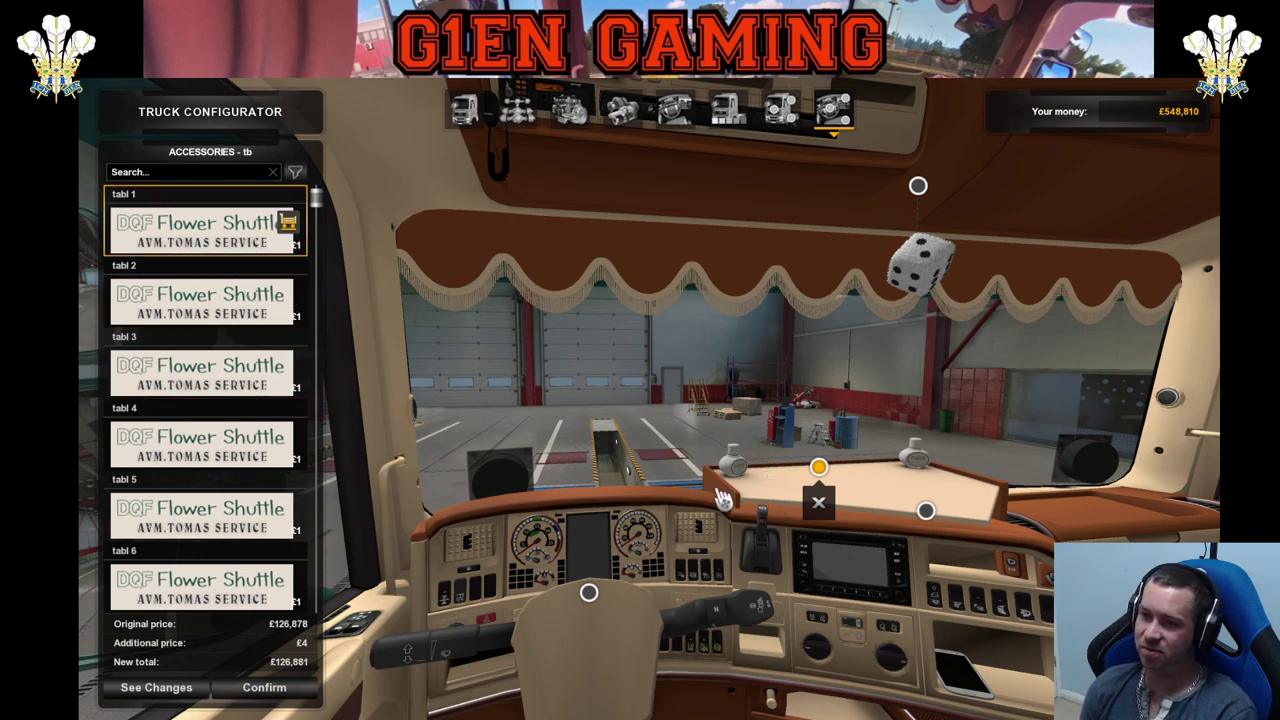
Place the Polka 2 item on the dashboard and check the steering wheel and gear knob slots
left_click(922, 513)
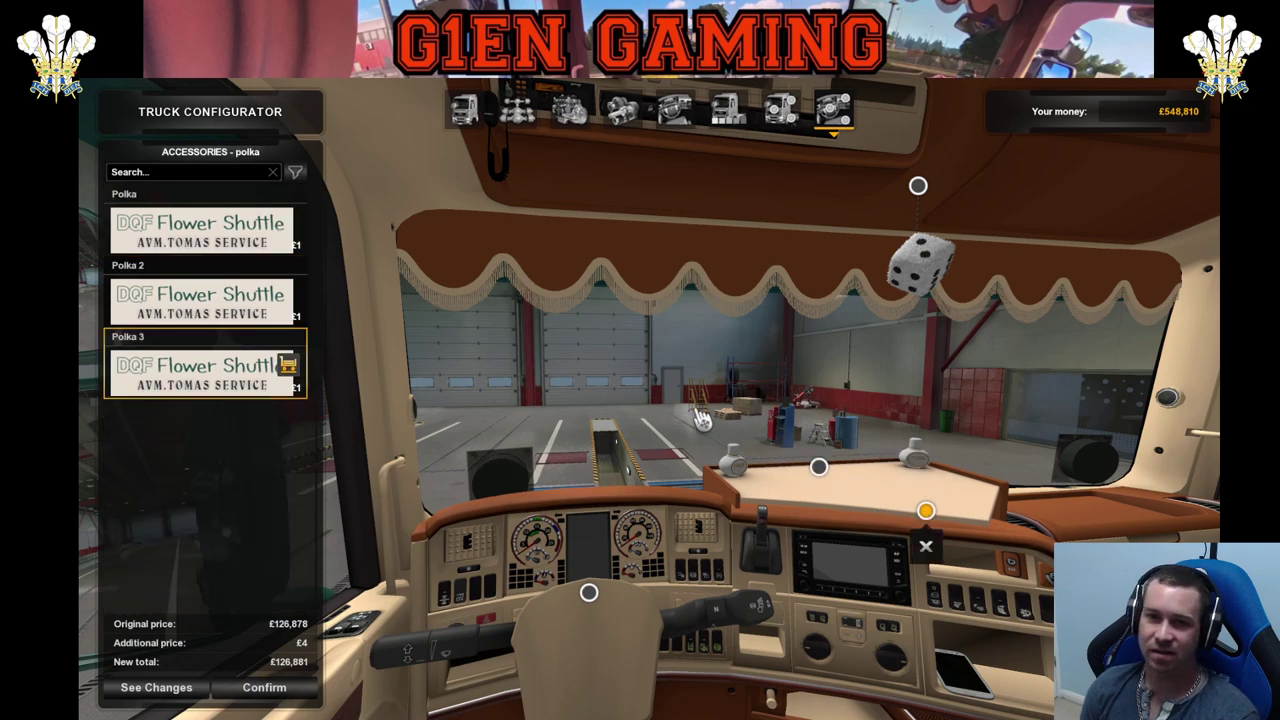
left_click(226, 330)
left_click(230, 253)
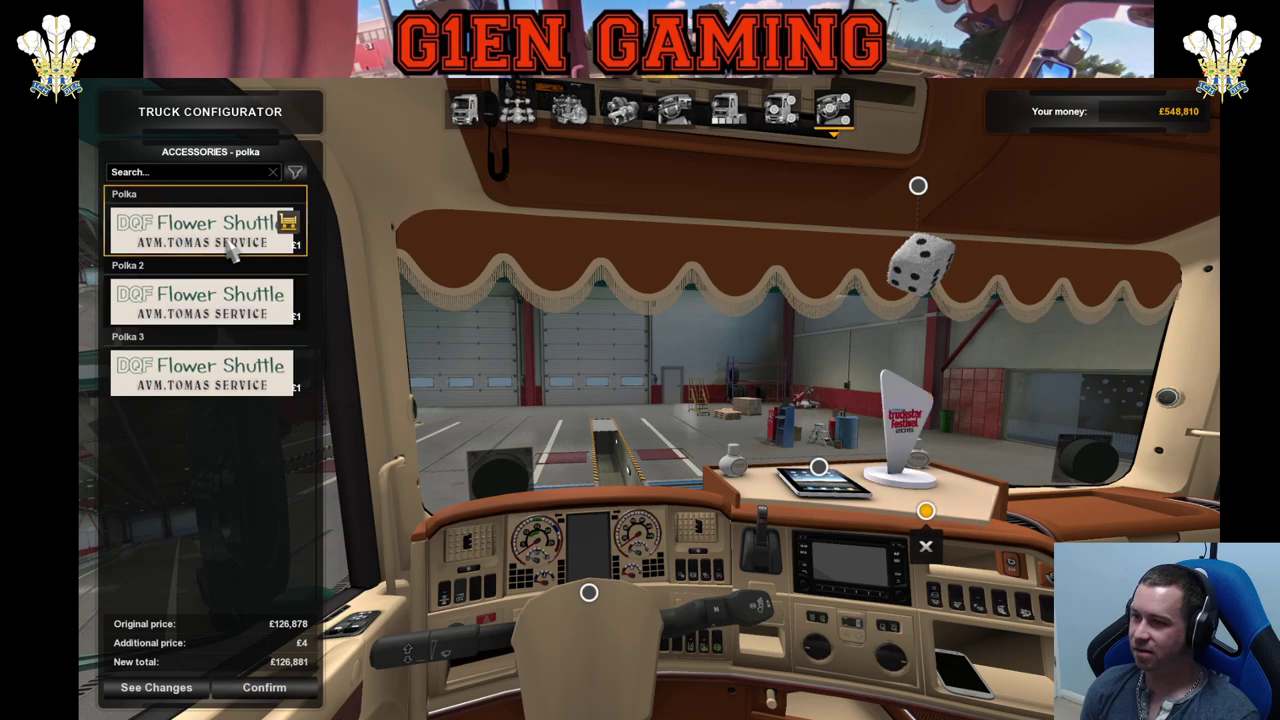
left_click(230, 312)
left_click_drag(600, 403, 640, 435)
left_click(625, 441)
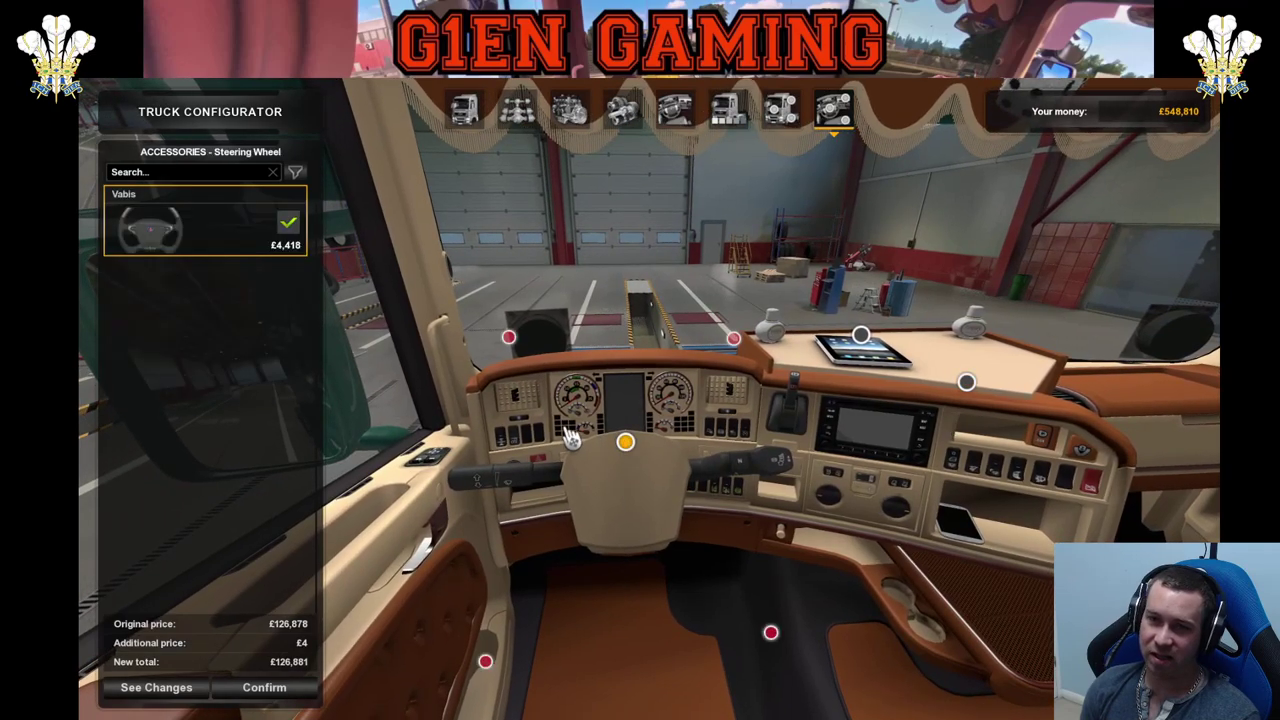
left_click(734, 340)
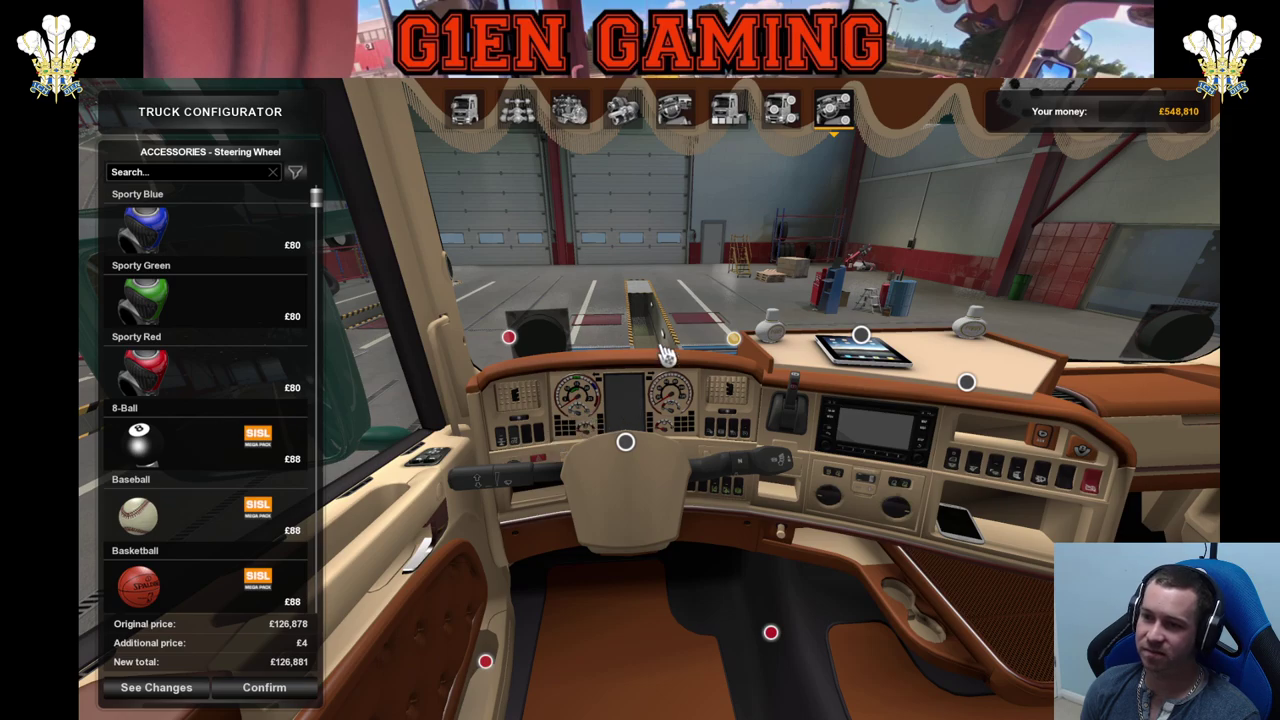
left_click(675, 400)
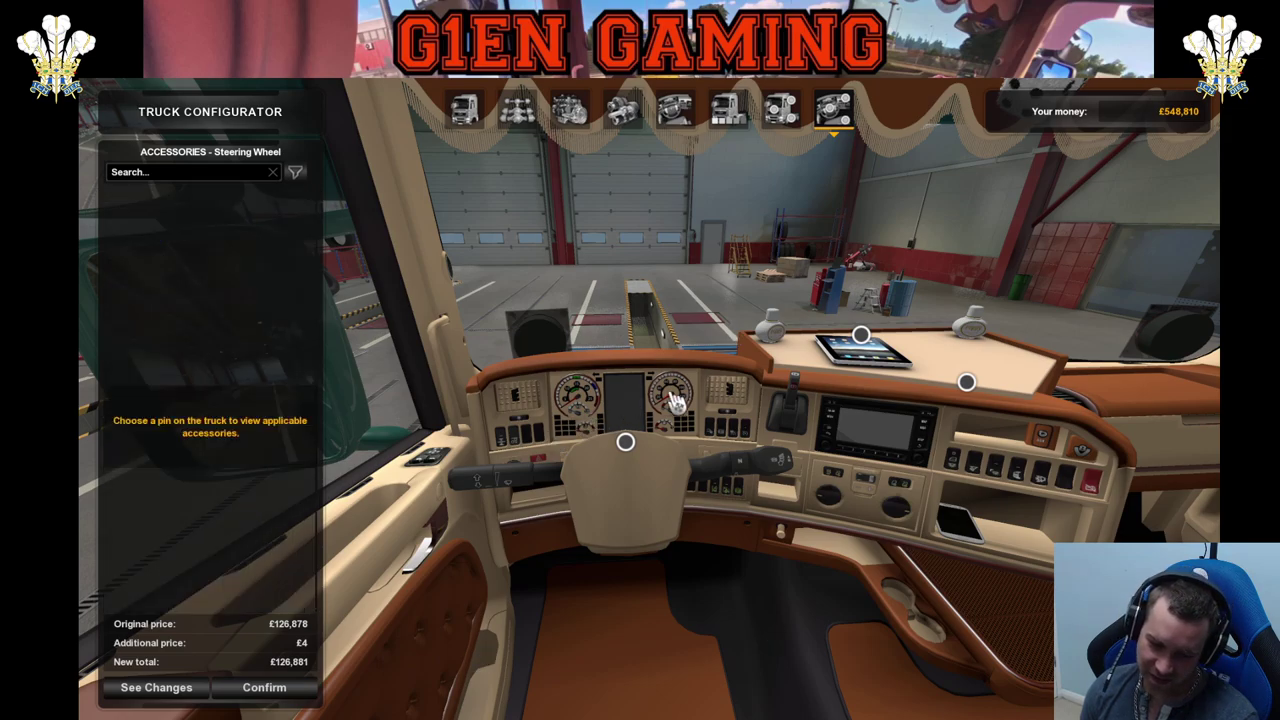
left_click_drag(772, 418, 428, 675)
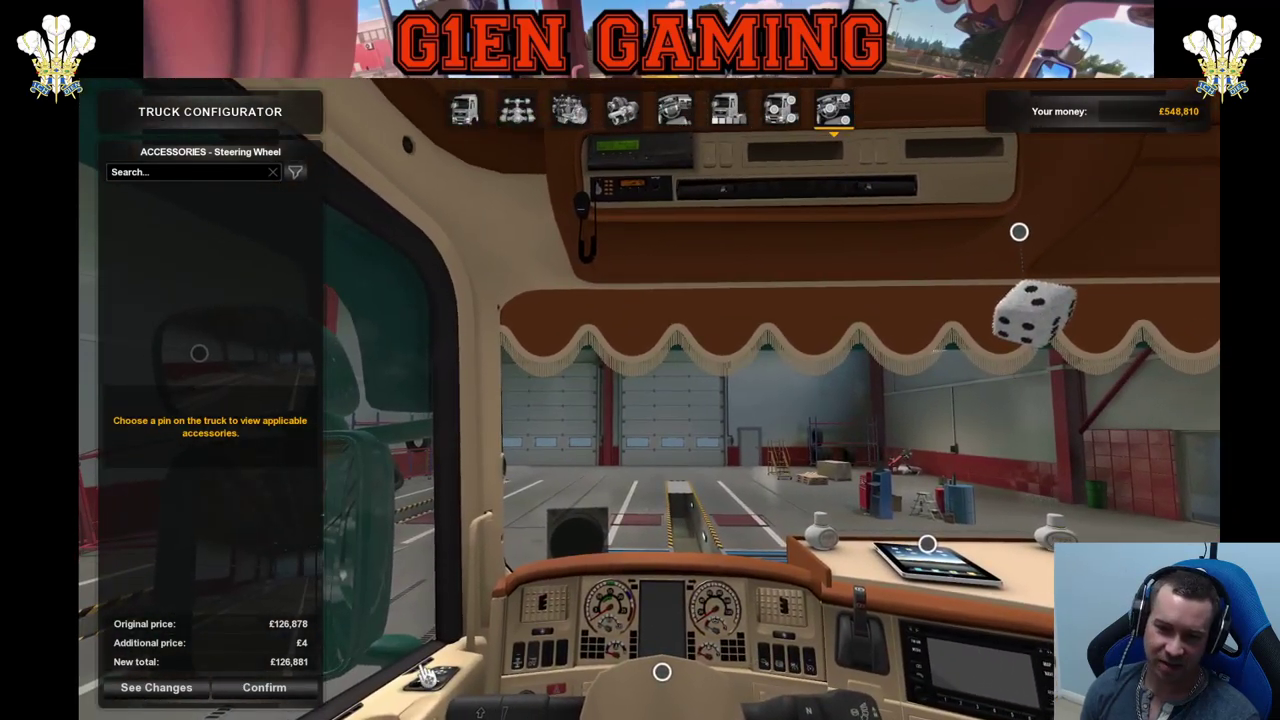
Confirm the configuration and buy the Flower Shuttle for £126,881, delivered to the Liverpool garage
left_click(290, 687)
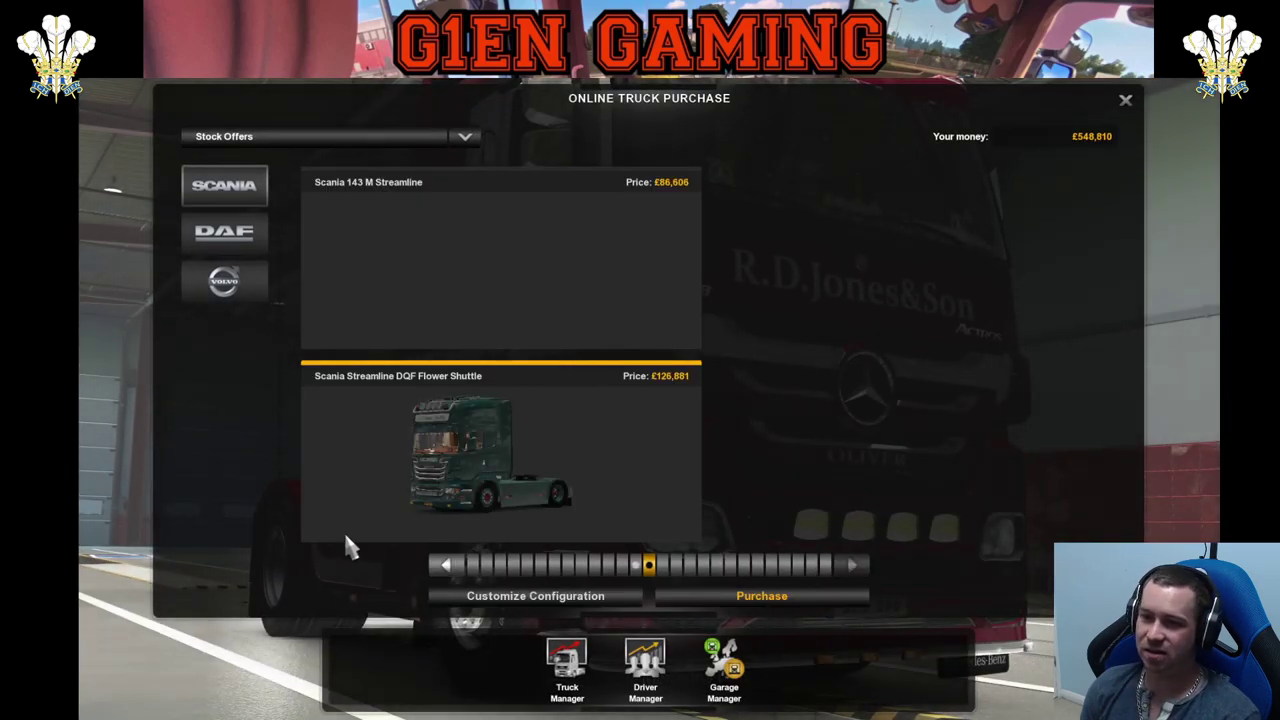
left_click(712, 595)
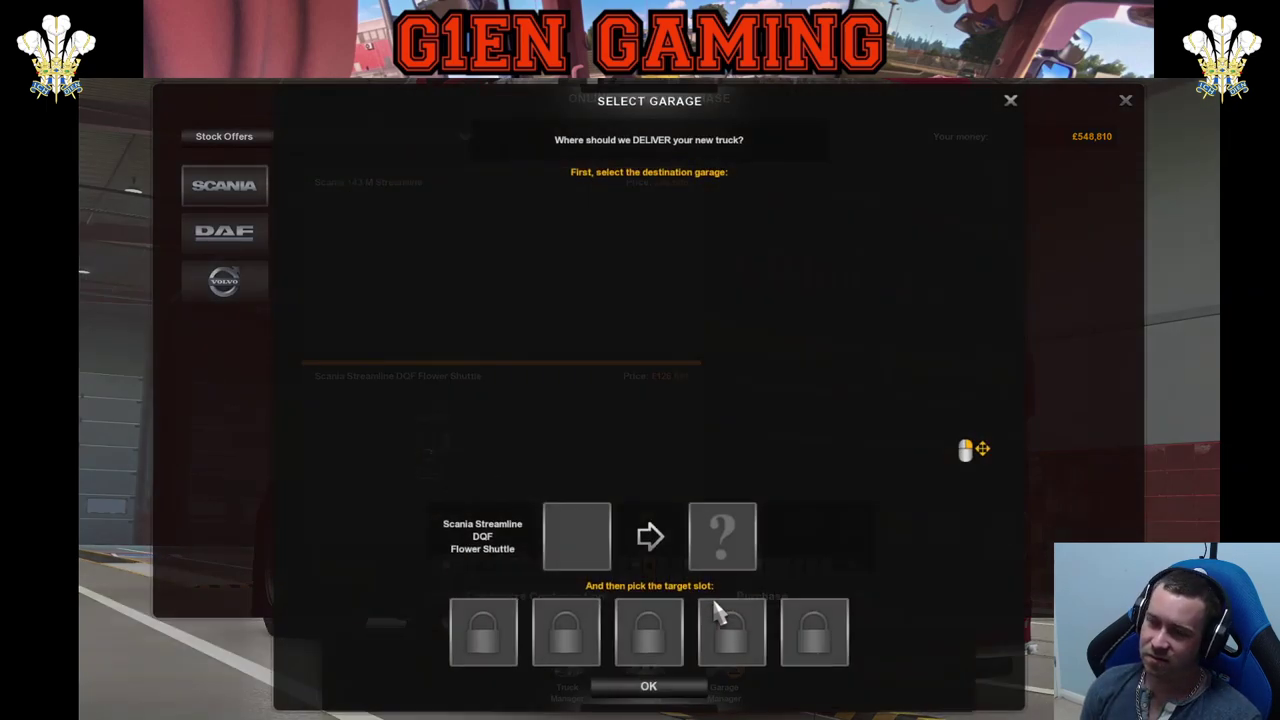
left_click(574, 351)
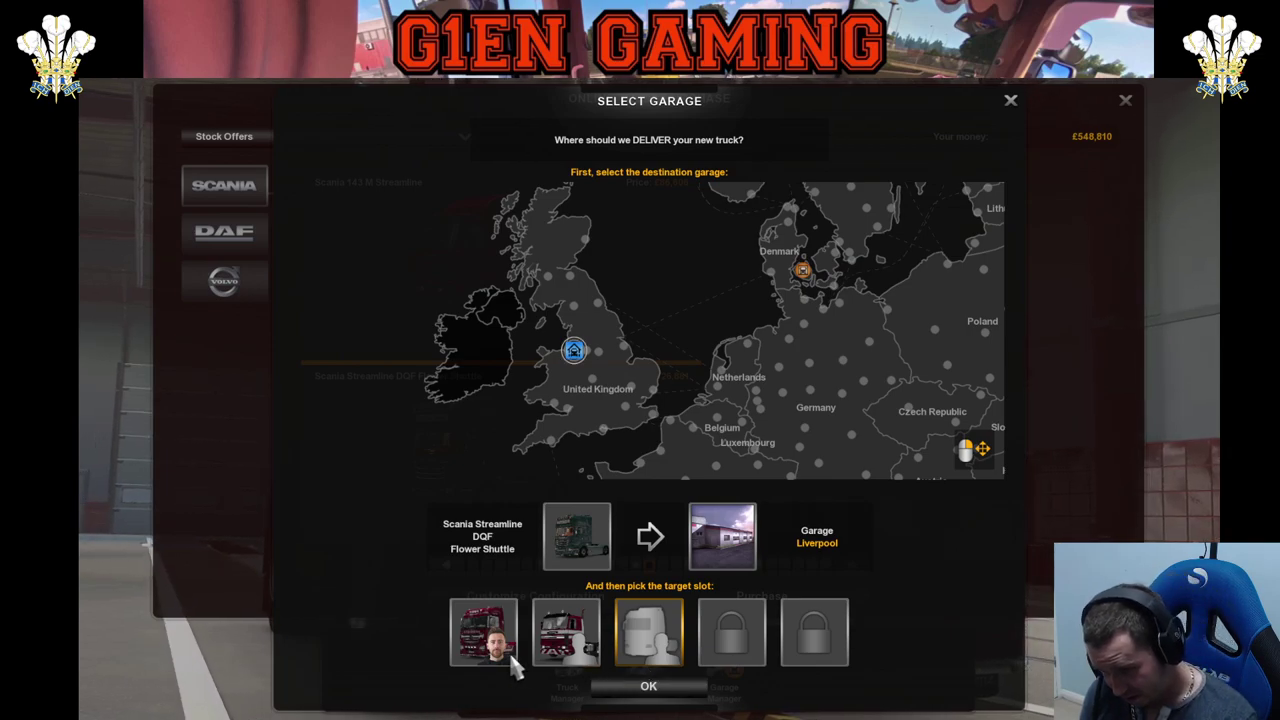
left_click(648, 688)
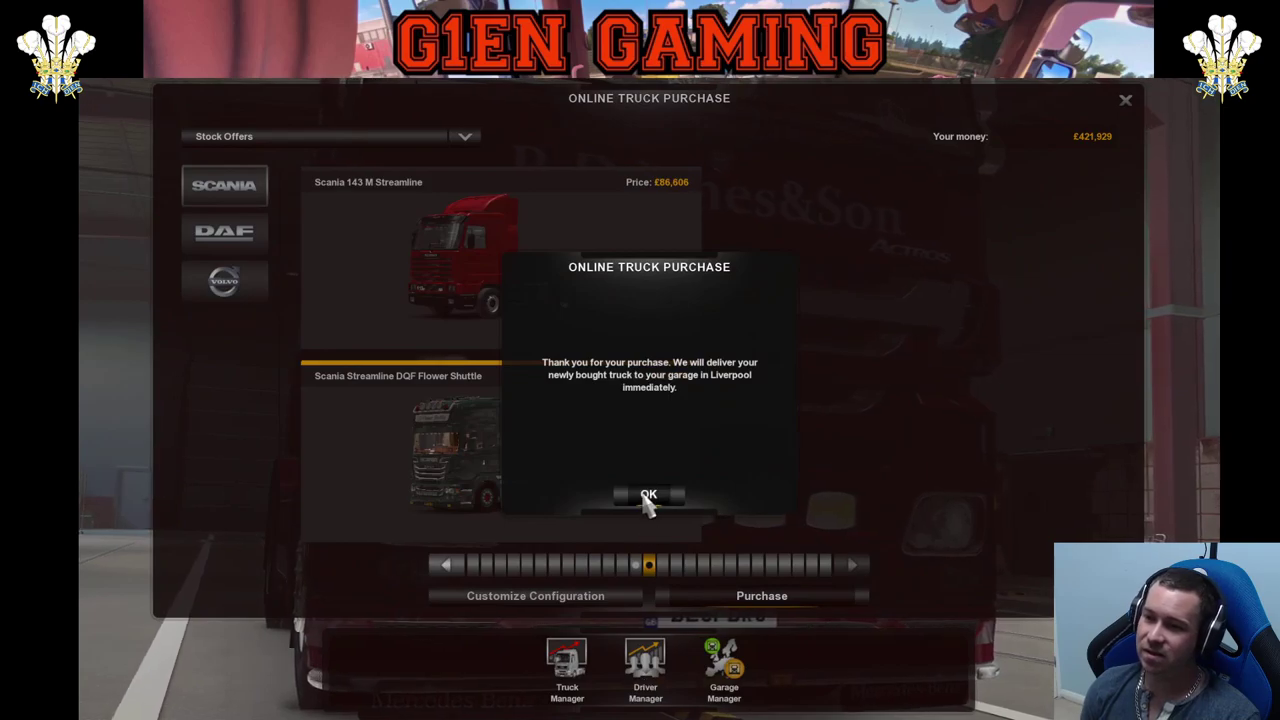
left_click(648, 496)
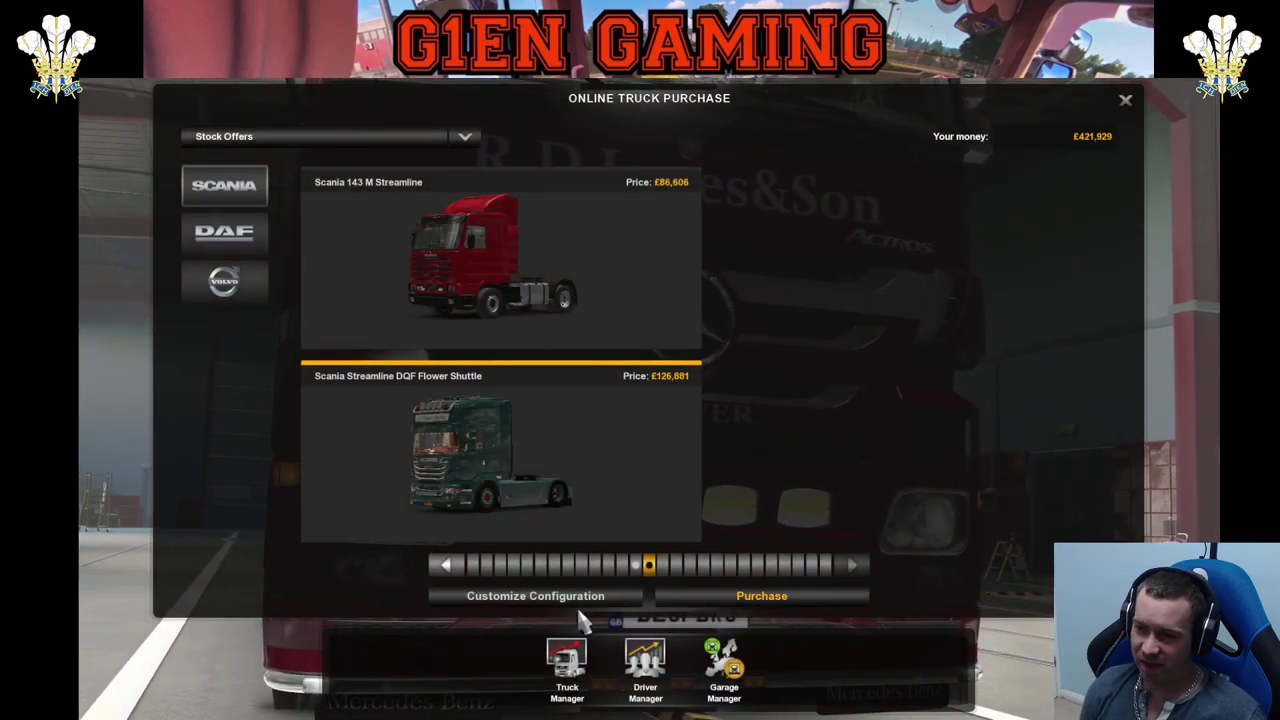
key("Escape")
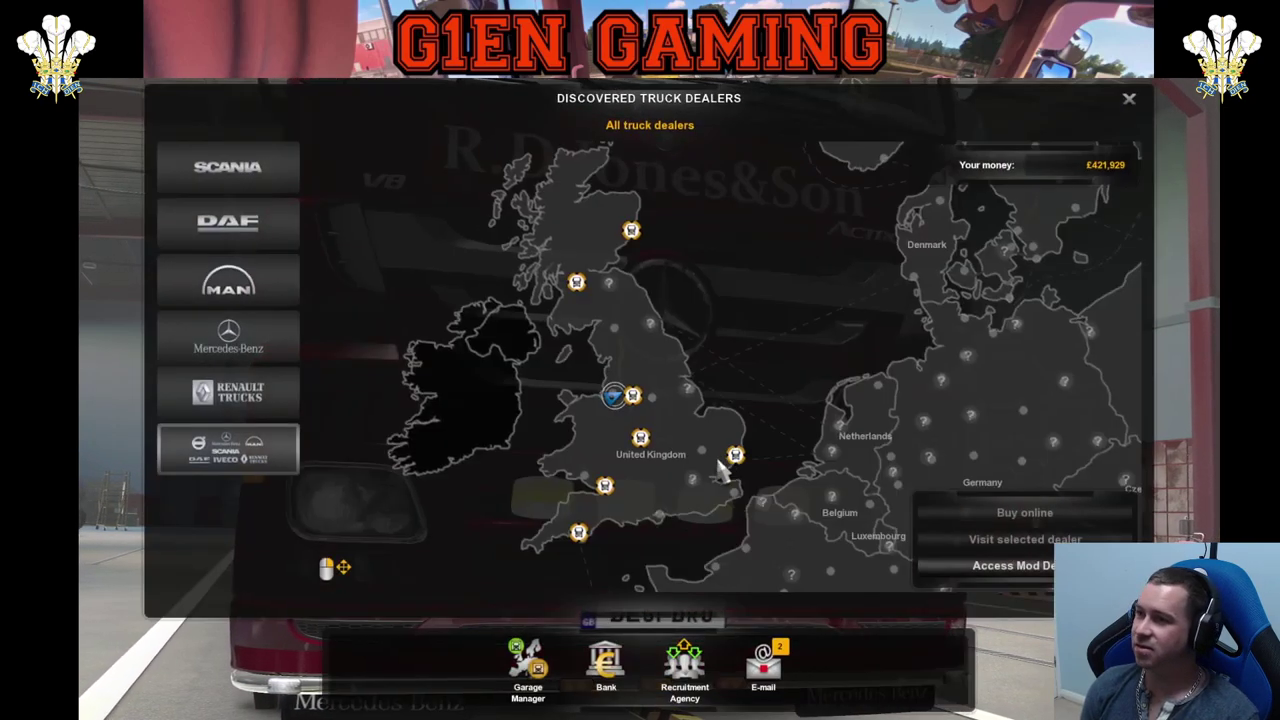
Filter the trailer shop to DQF and preview the £28,991 DQF Flower trailer and its accessories
key("Escape")
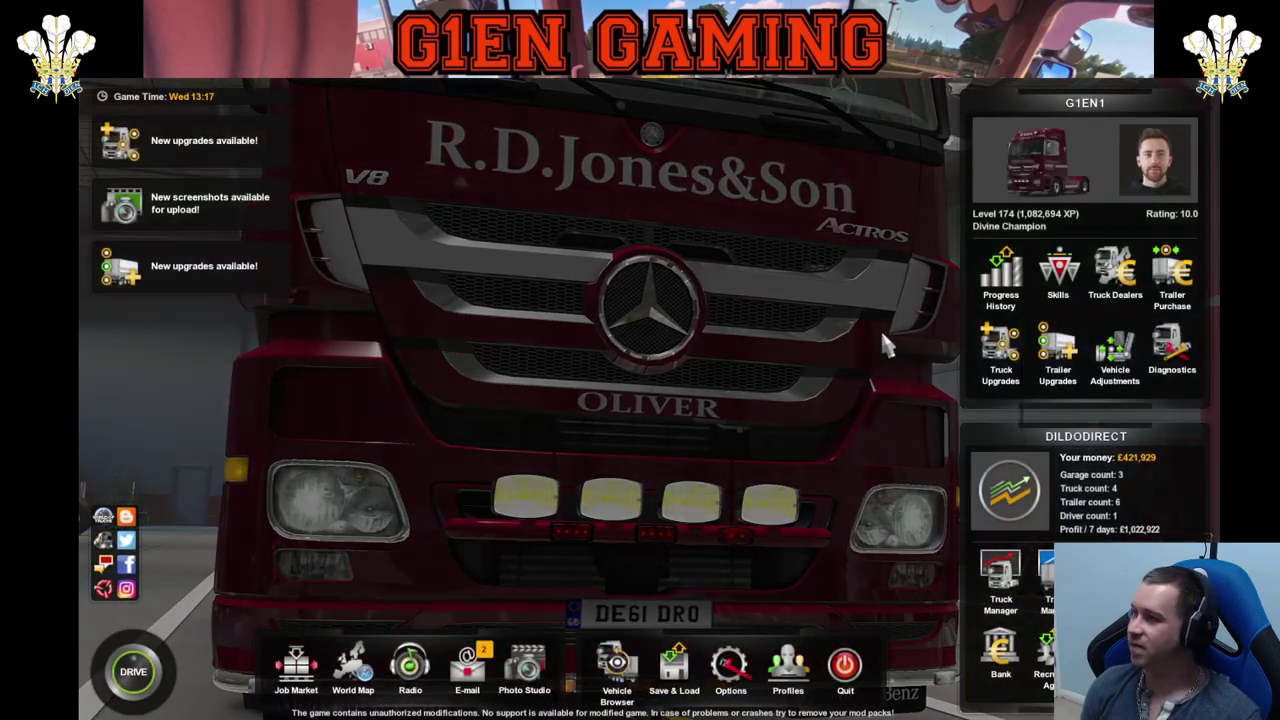
left_click(1172, 272)
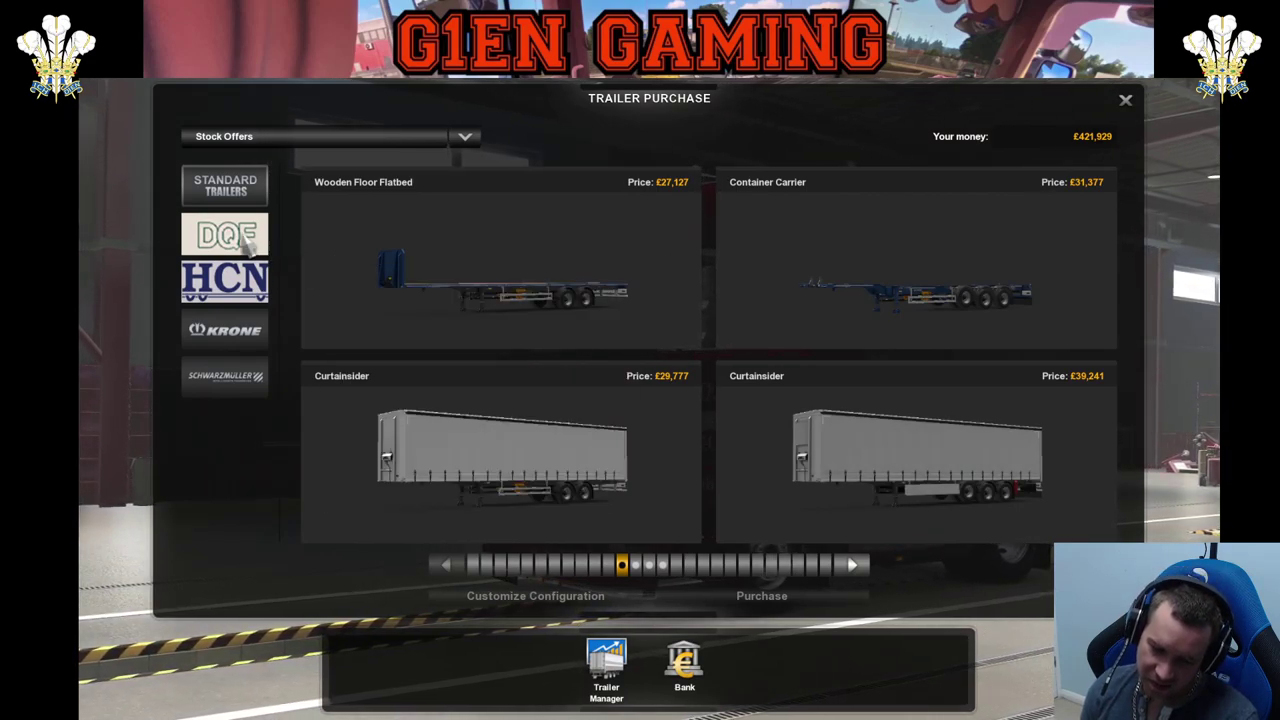
left_click(244, 248)
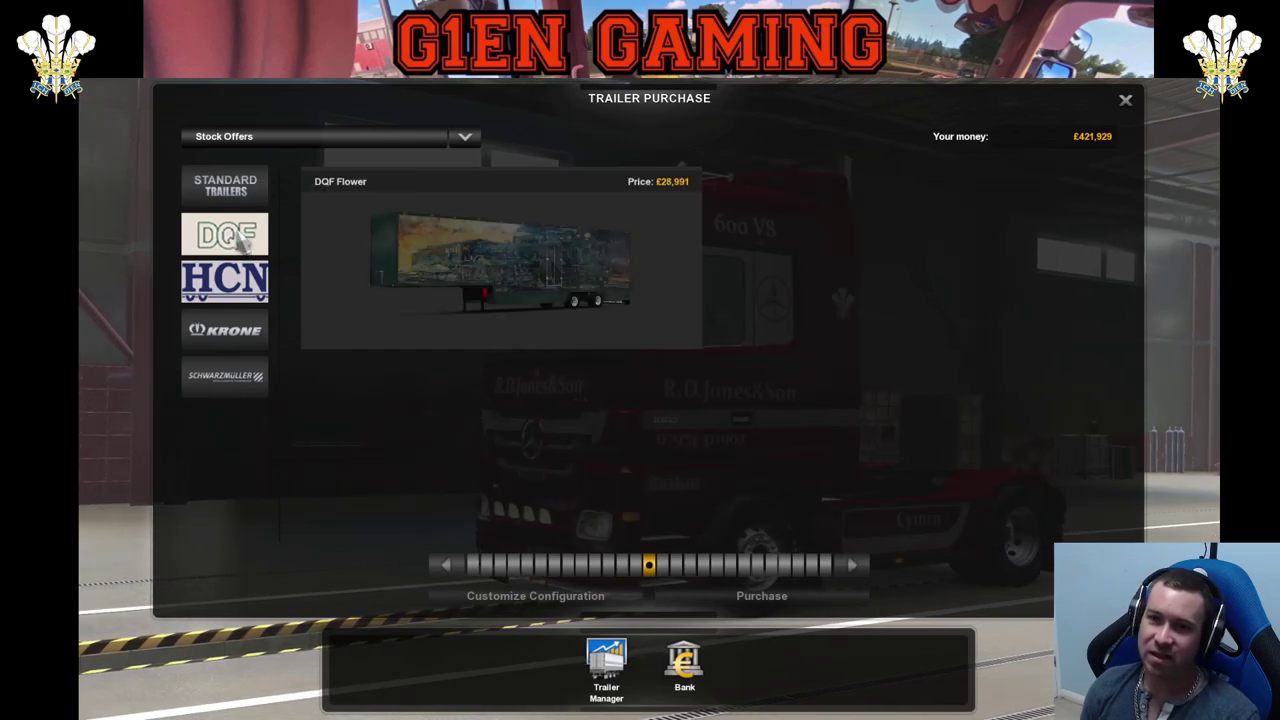
left_click(358, 265)
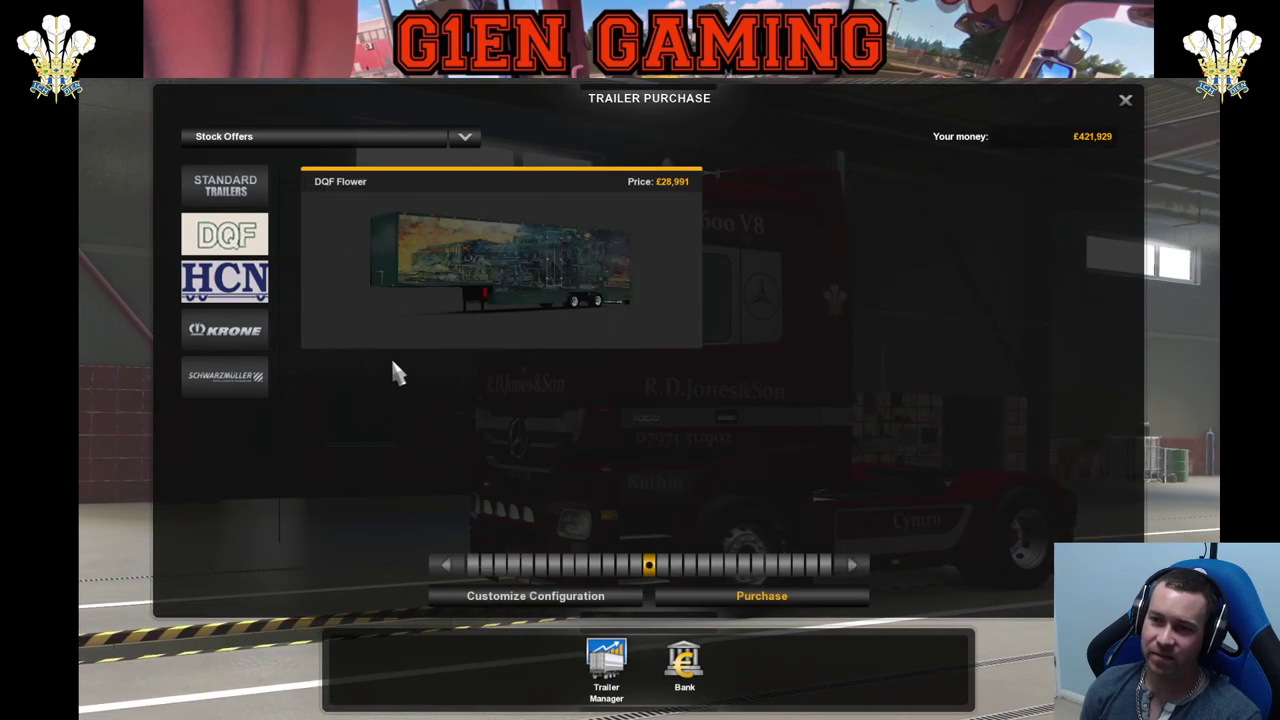
left_click(567, 600)
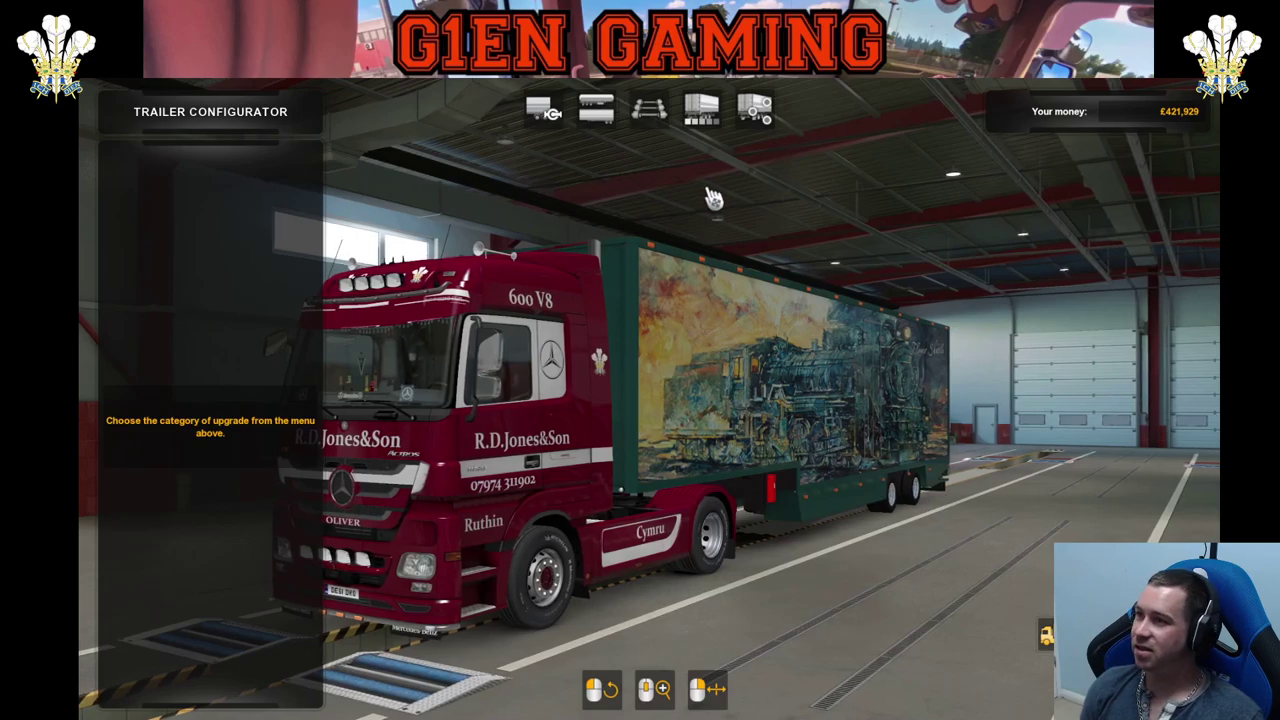
left_click(760, 110)
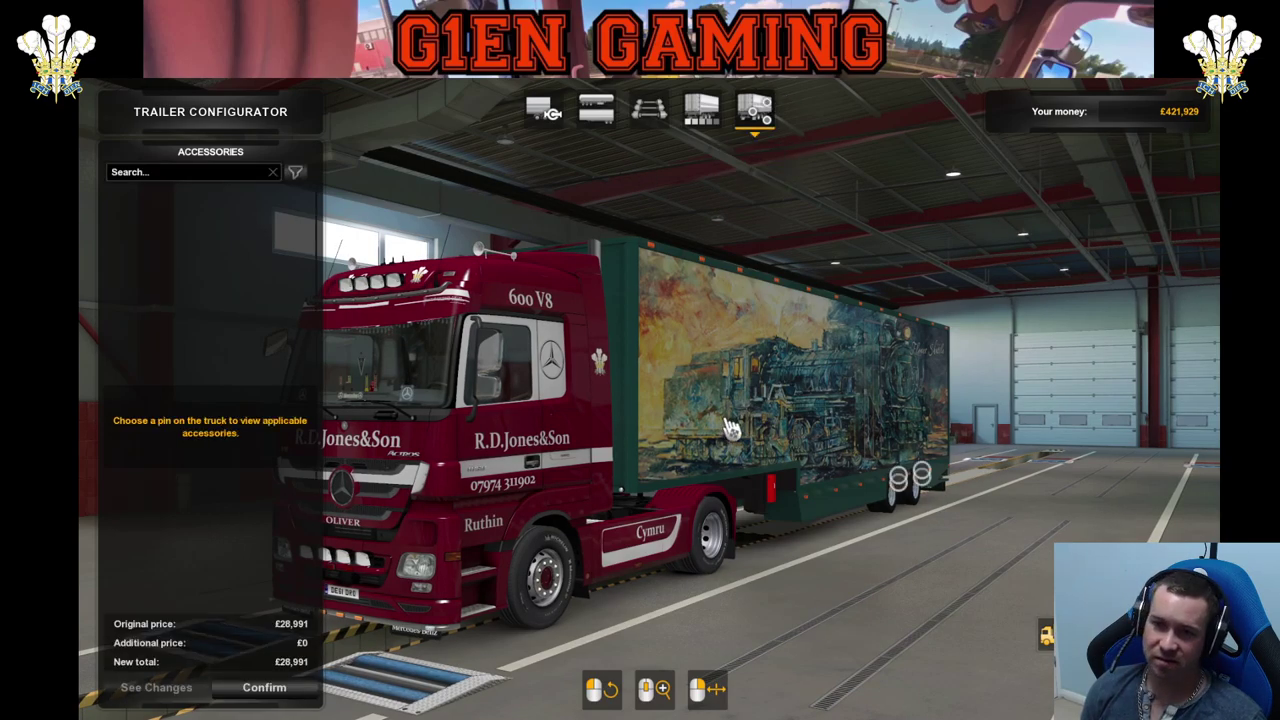
key("Escape")
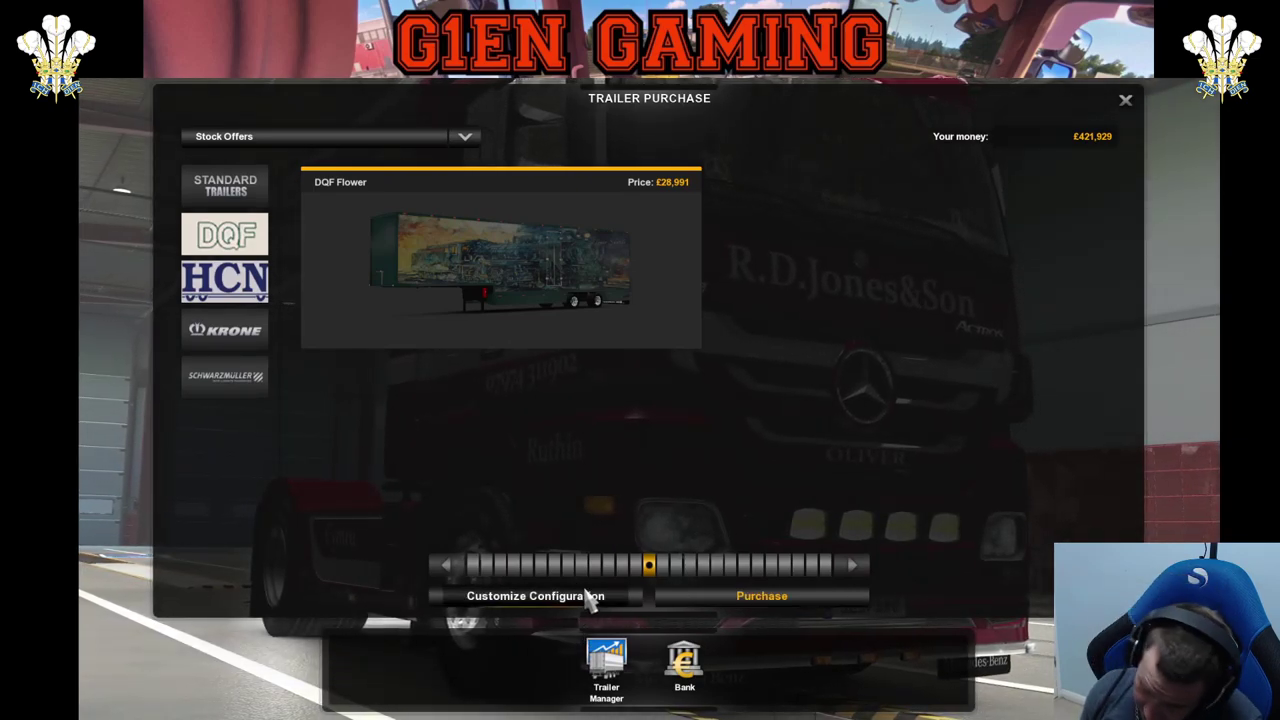
Buy the DQF Flower trailer for £28,991 and store it at the Liverpool garage
left_click(692, 594)
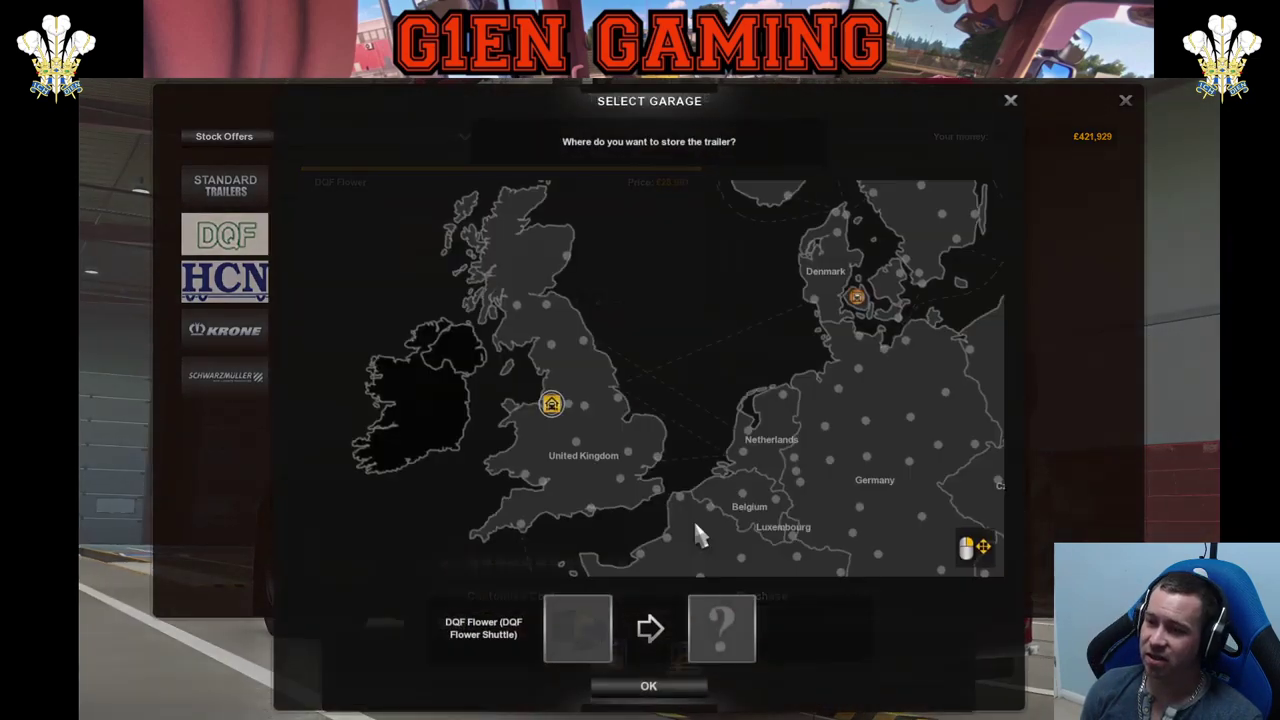
left_click(550, 404)
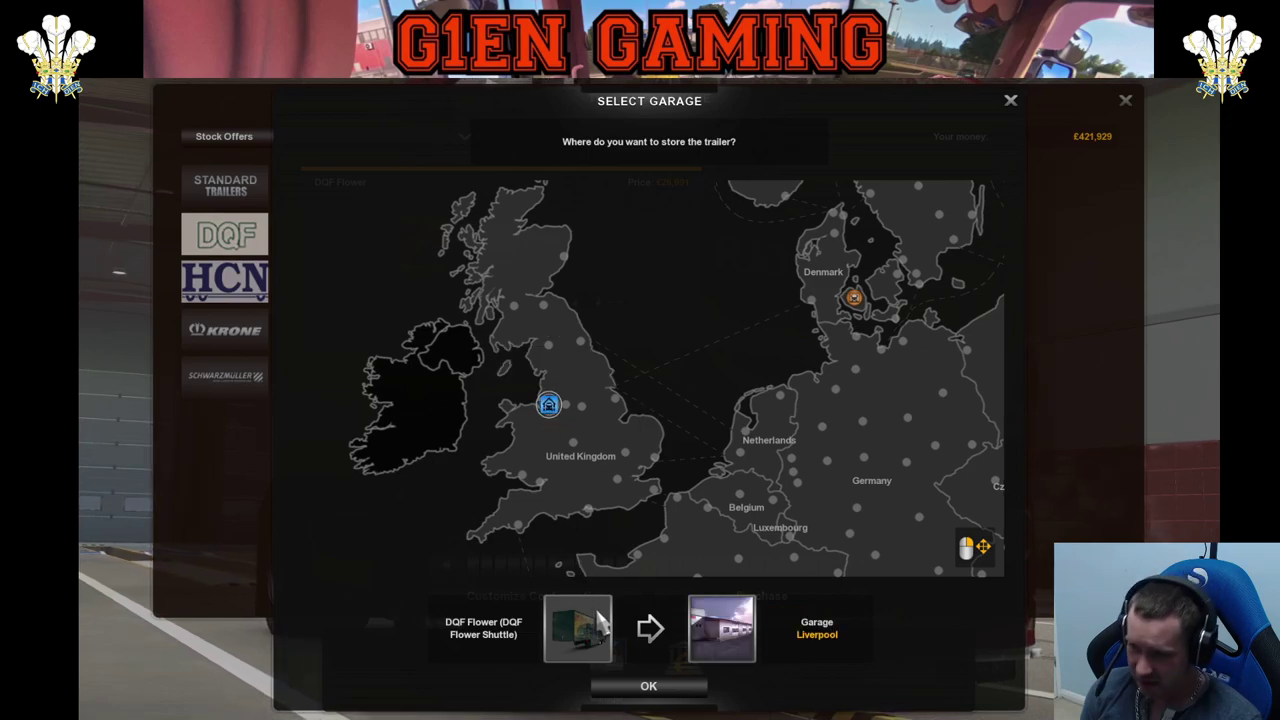
left_click(636, 693)
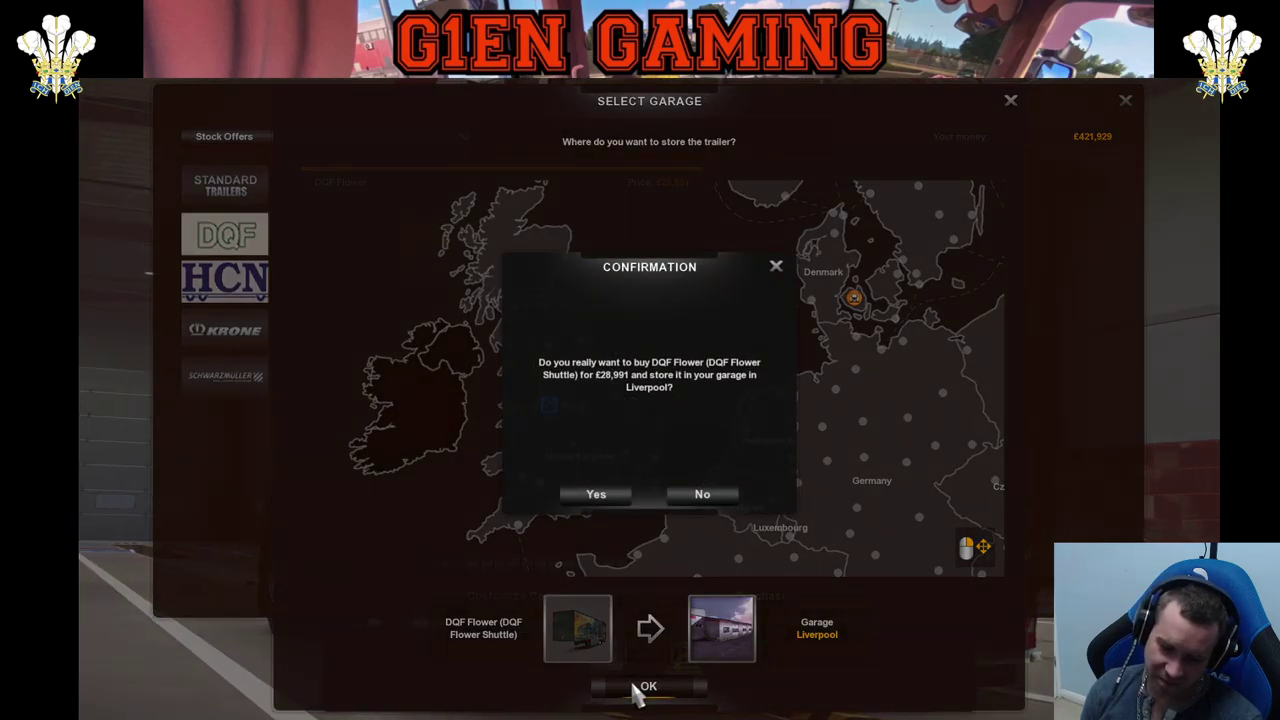
left_click(600, 493)
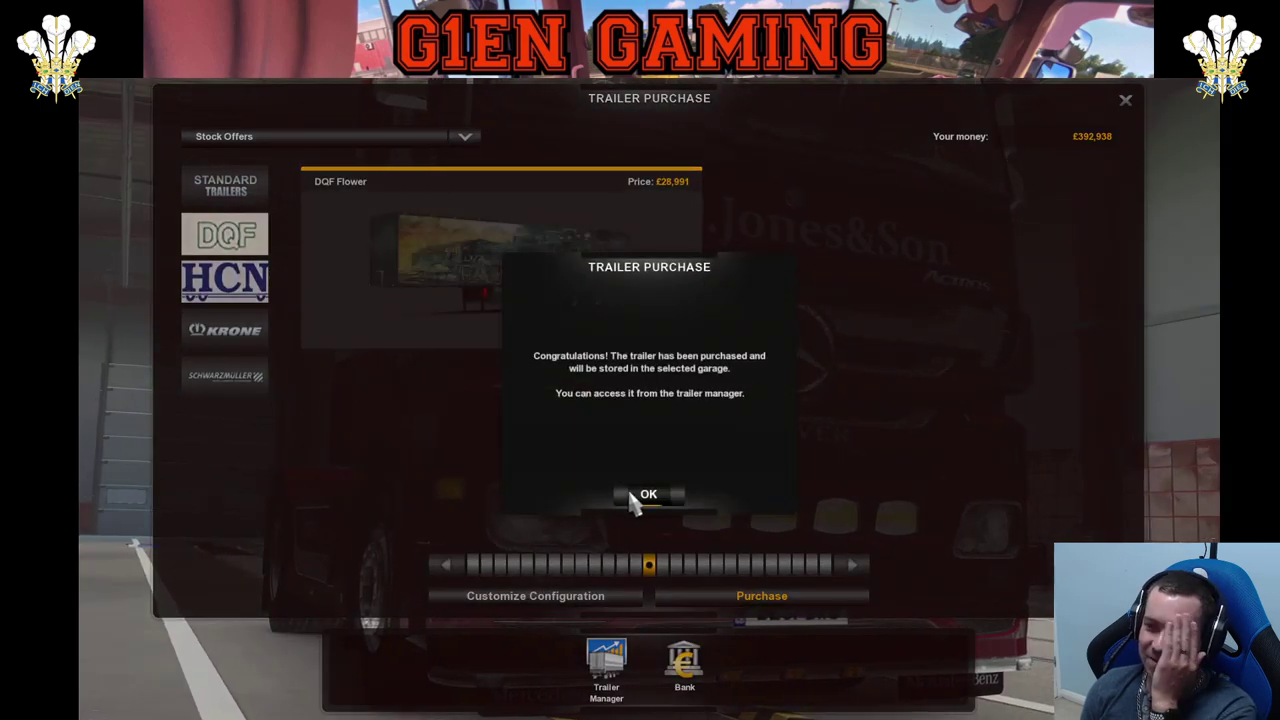
left_click(640, 495)
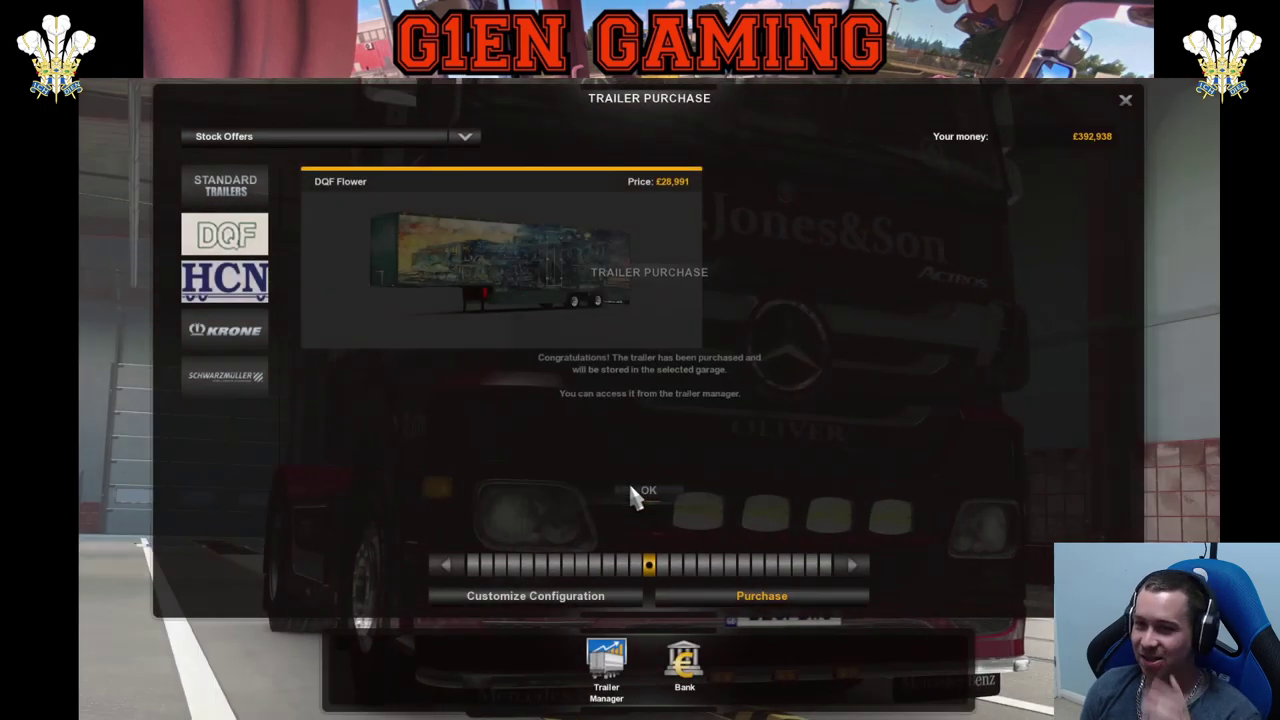
Browse the HCN trailer offers, then leave the trailer shop
left_click(272, 288)
mouse_move(310, 292)
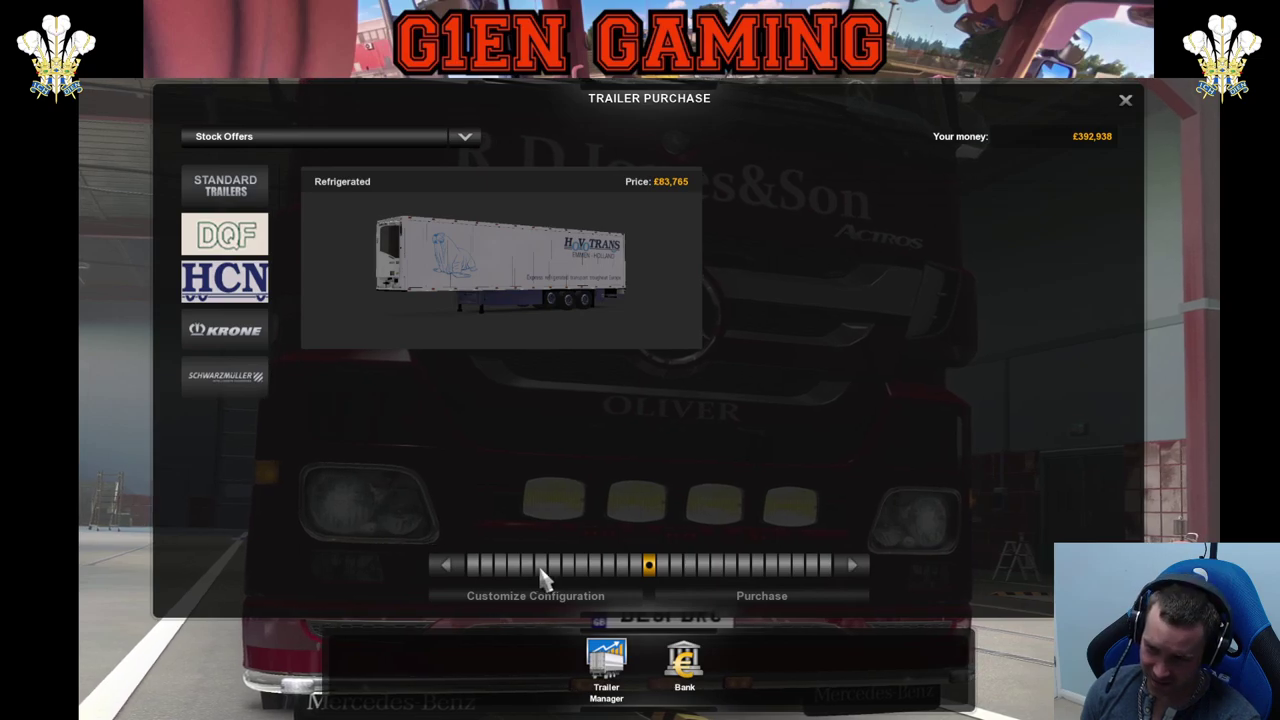
key("Escape")
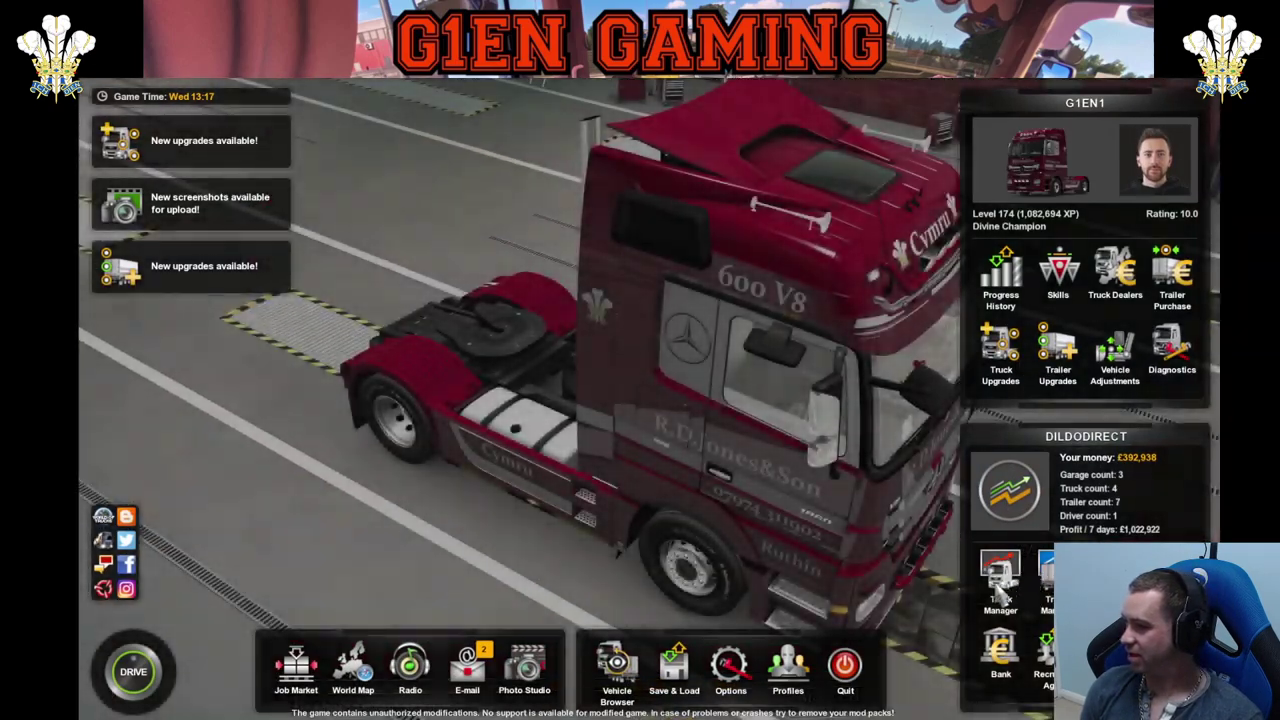
In the owned trucks list, select the Scania Streamline DQF and confirm driving it instead of the Mercedes Actros
left_click(999, 590)
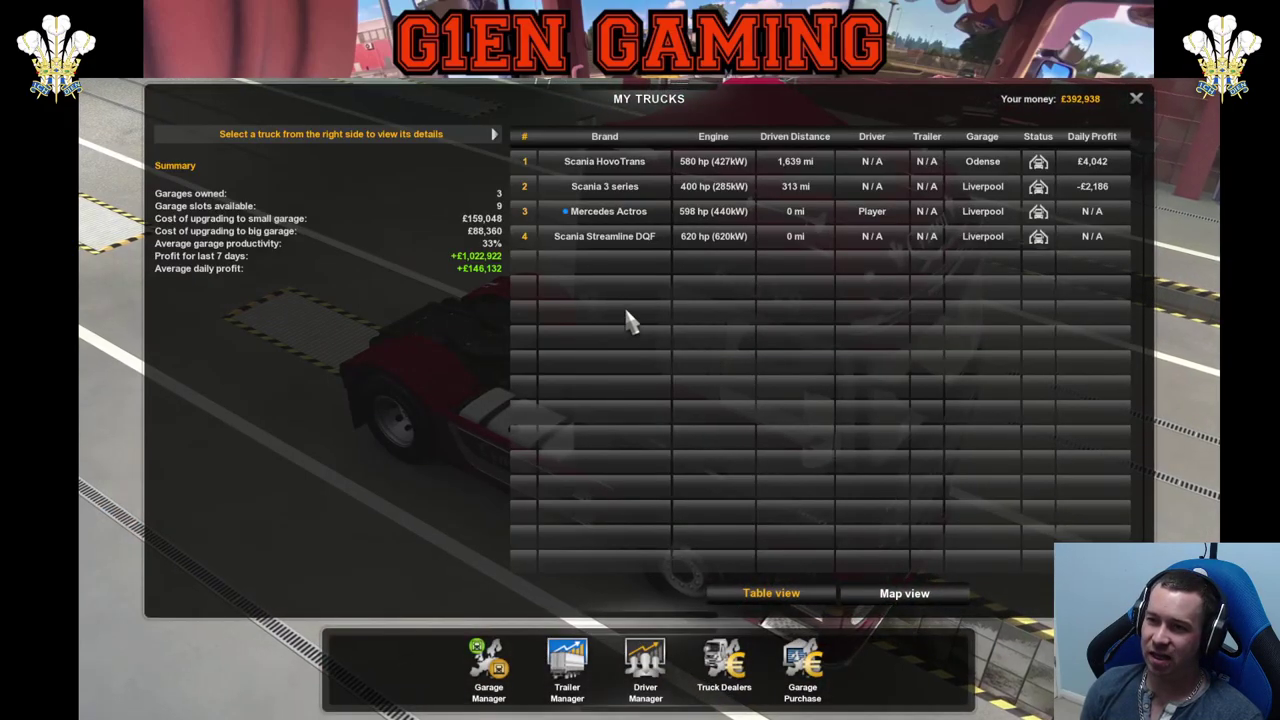
left_click(608, 168)
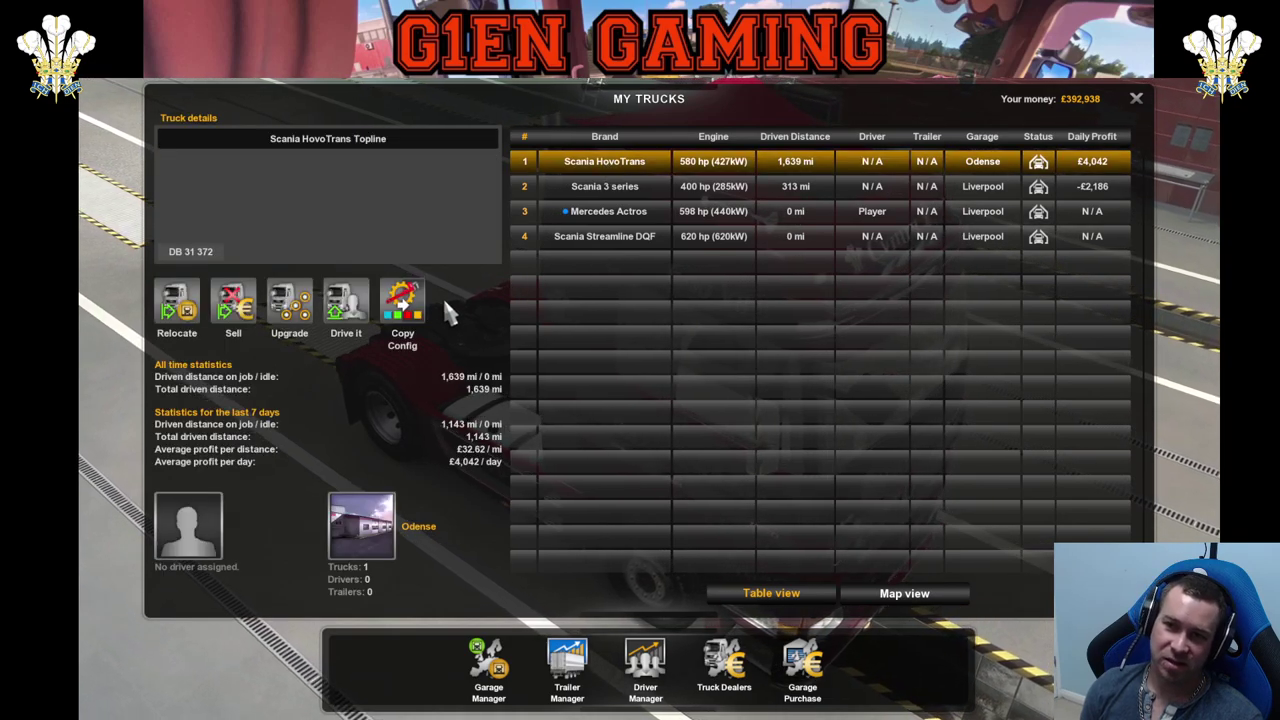
mouse_move(300, 212)
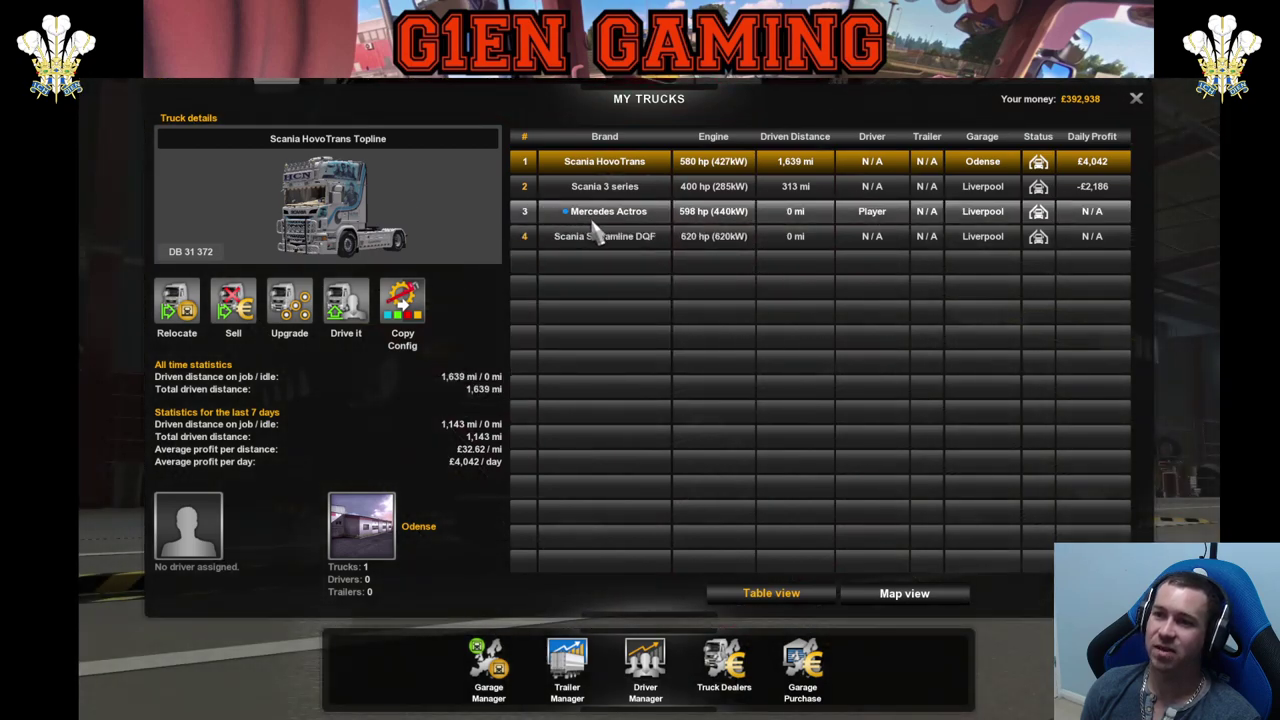
left_click(598, 250)
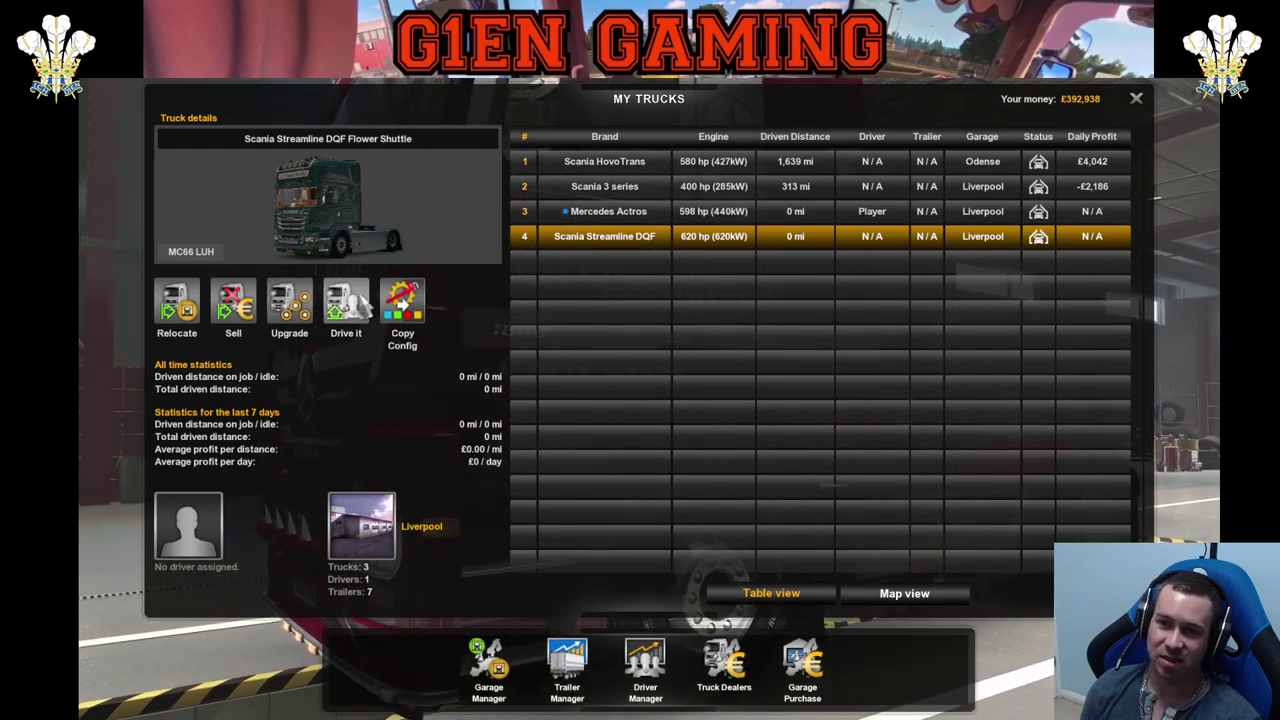
left_click(346, 302)
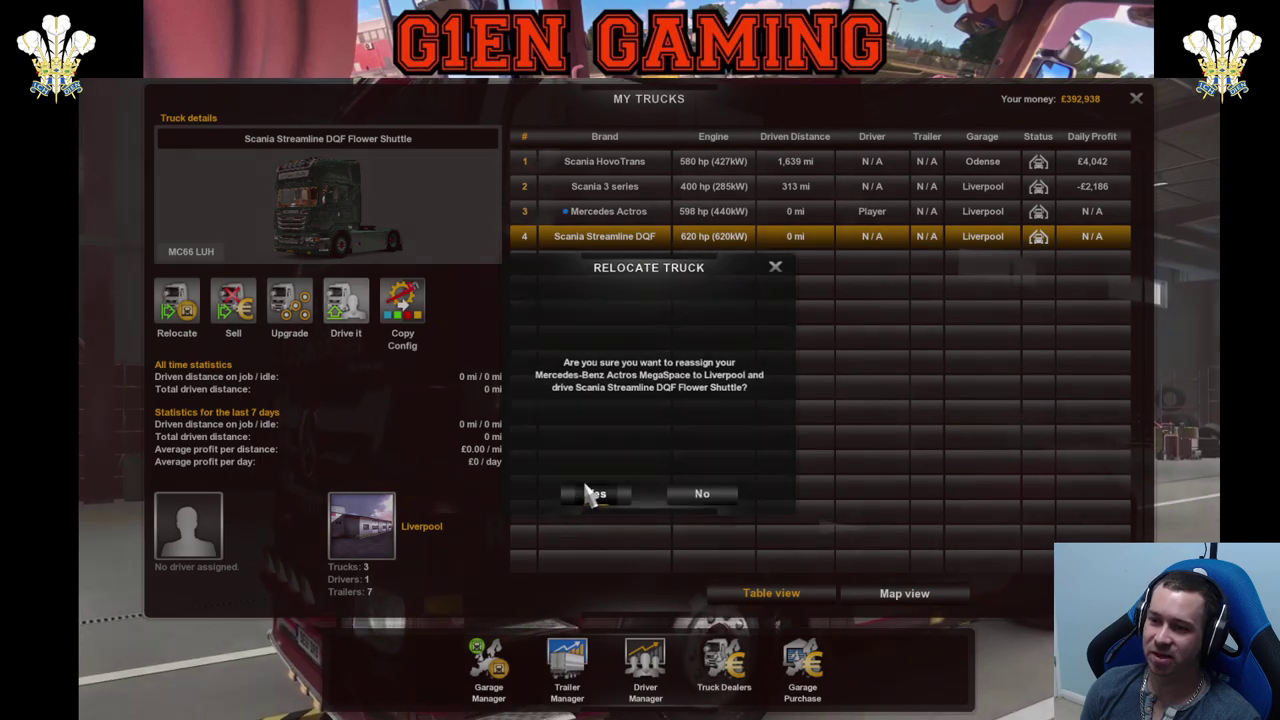
left_click(590, 492)
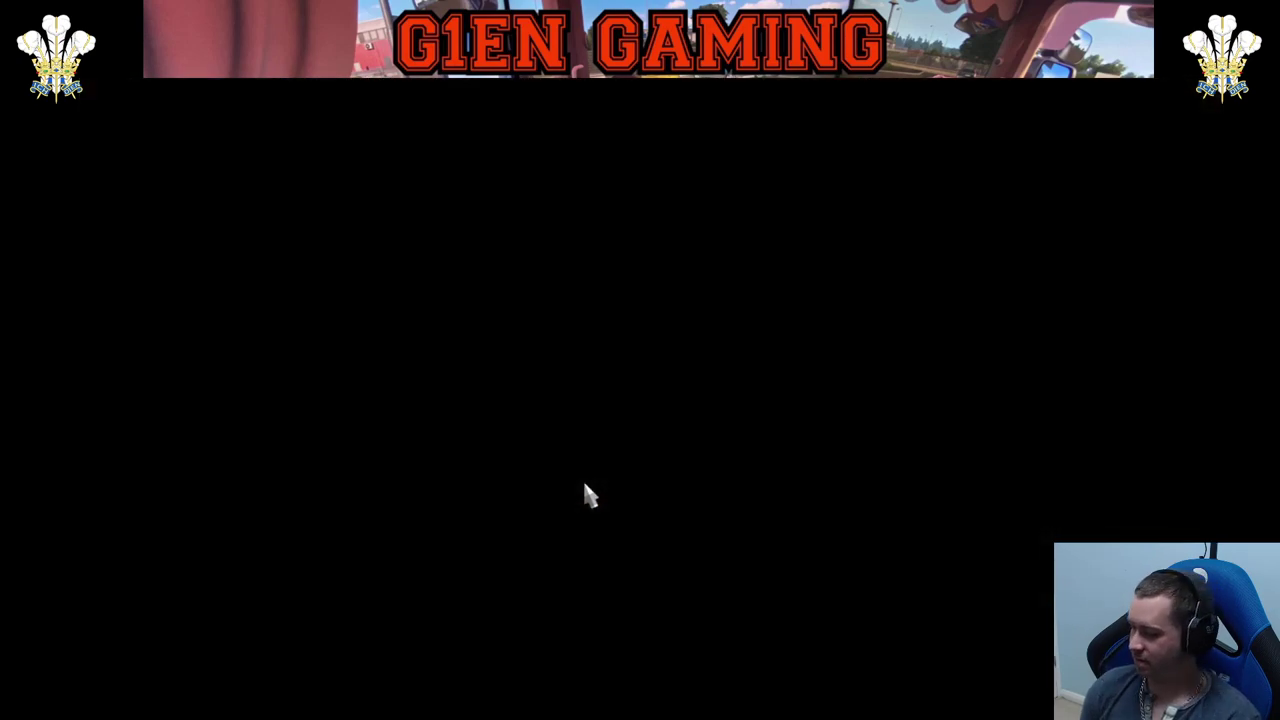